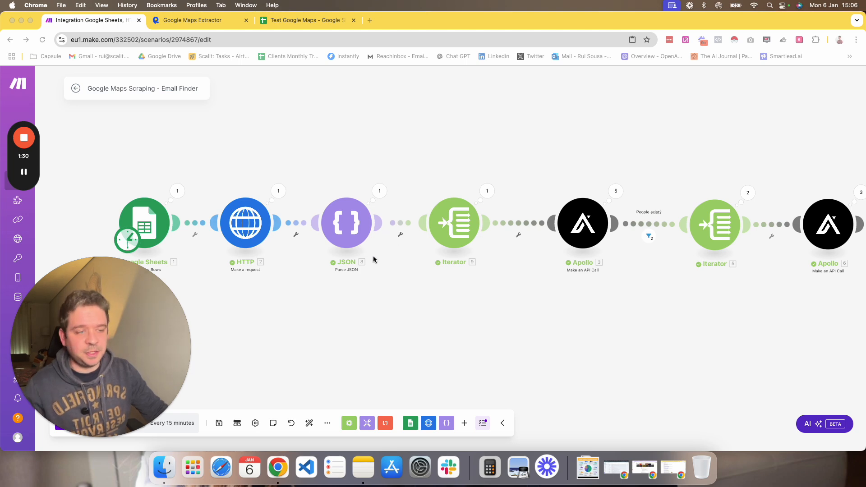
Examine the scenario's modules and the spreadsheet's Sheet1 search rows and Sheet2 result columns.
scroll(406, 275, "down", 3)
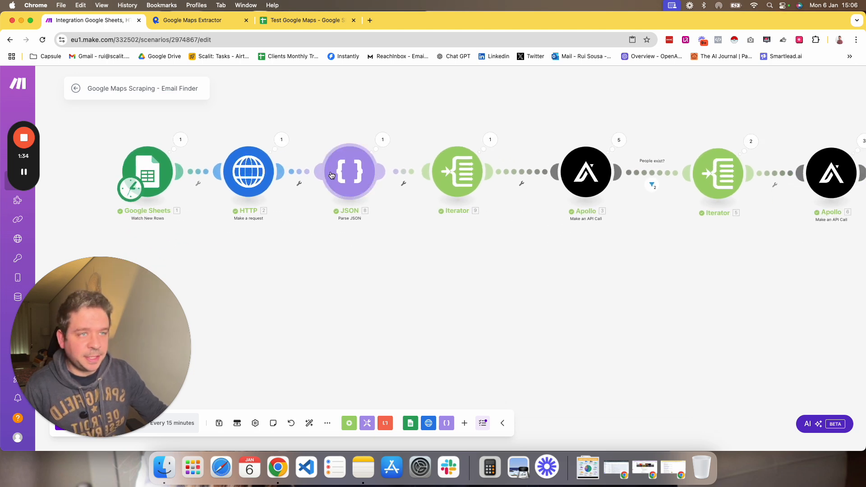
left_click(309, 21)
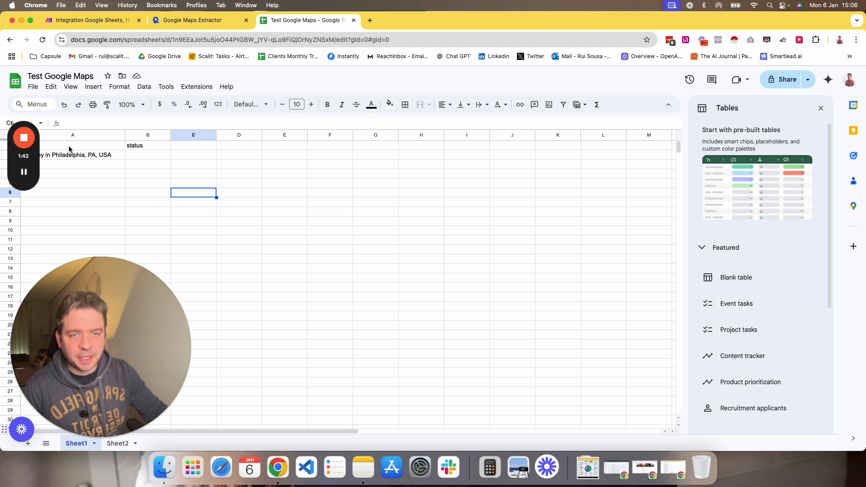
left_click_drag(27, 157, 25, 82)
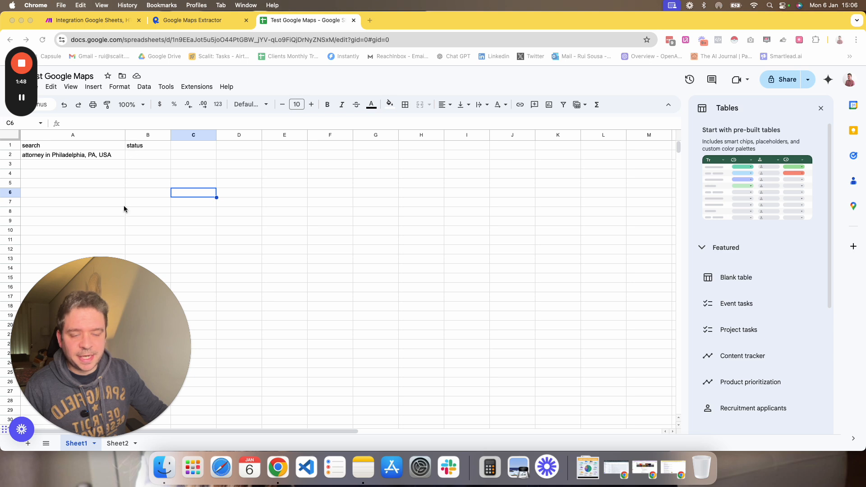
left_click(116, 443)
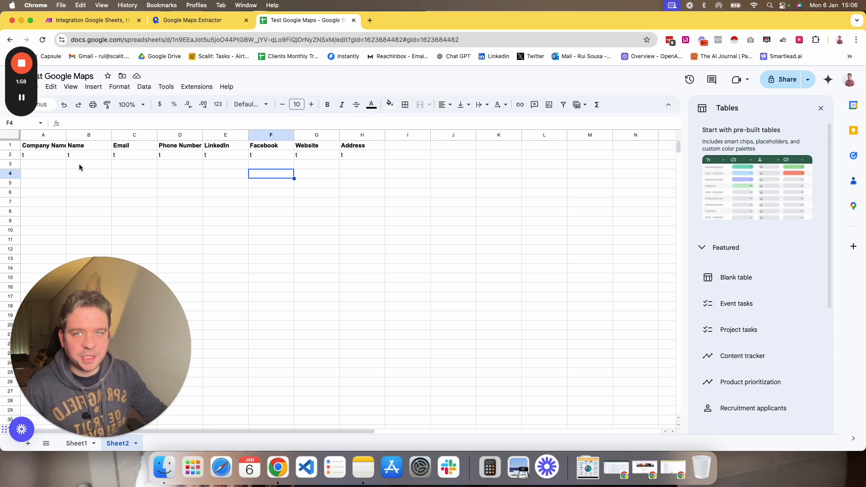
left_click(76, 443)
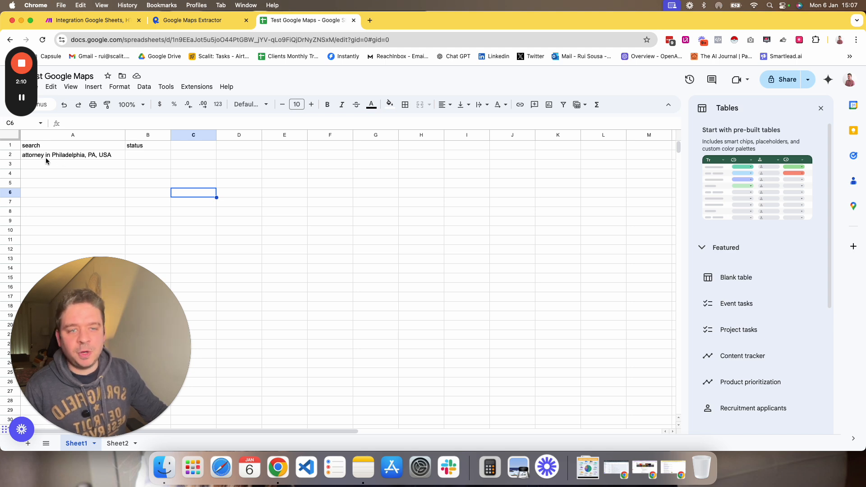
left_click(29, 164)
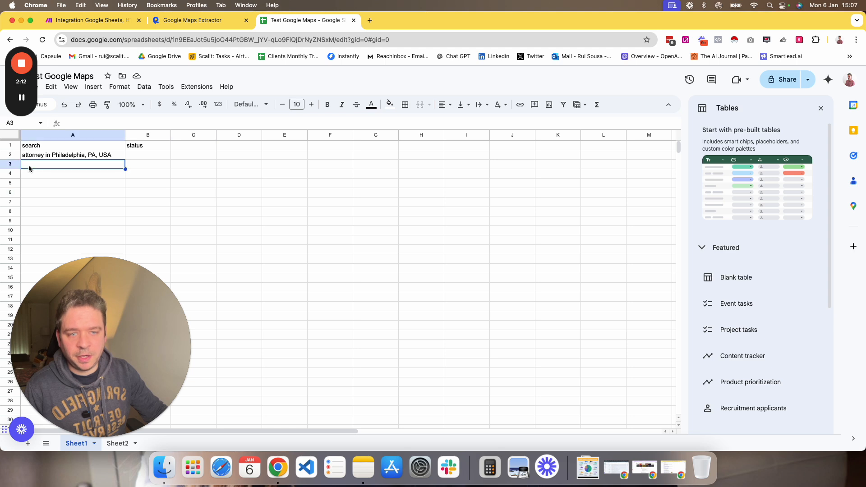
left_click(34, 174)
left_click(35, 184)
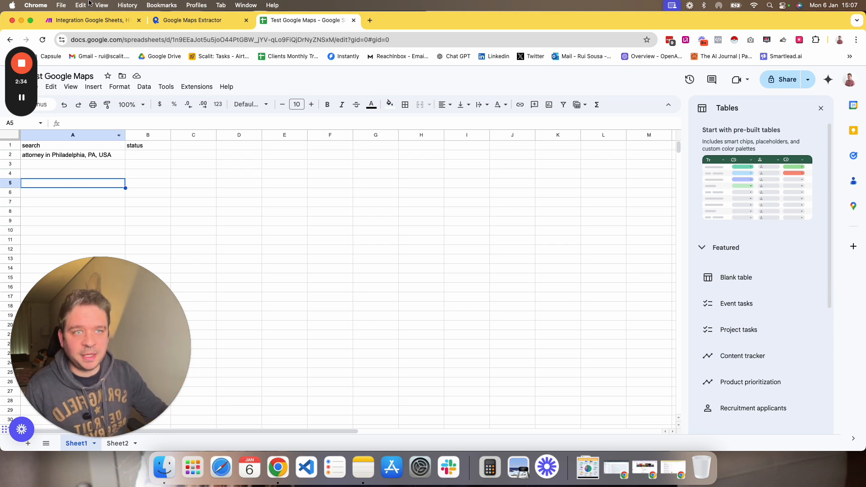
Review the Google Sheets Watch New Rows module's spreadsheet, sheet and Limit settings, then close it with OK.
left_click(88, 21)
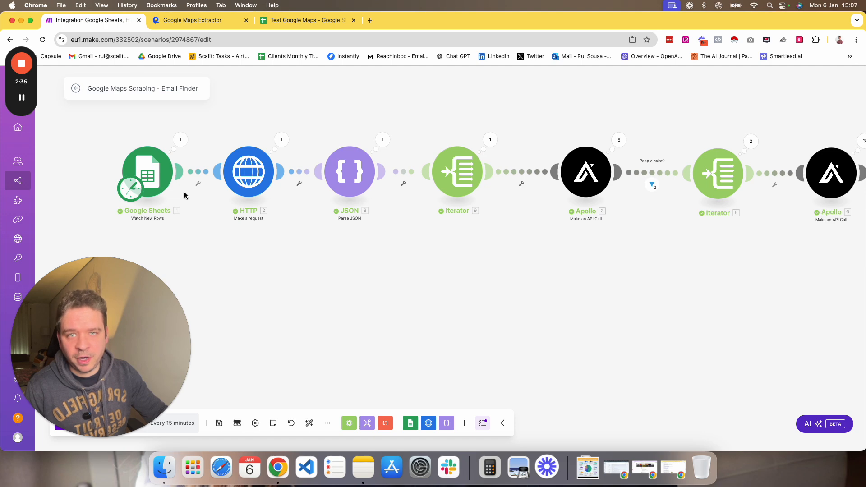
left_click(147, 183)
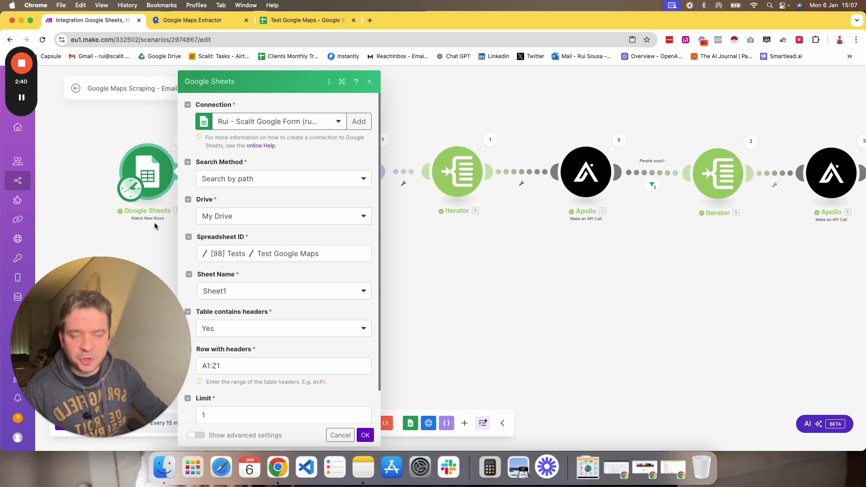
scroll(293, 230, "down", 2)
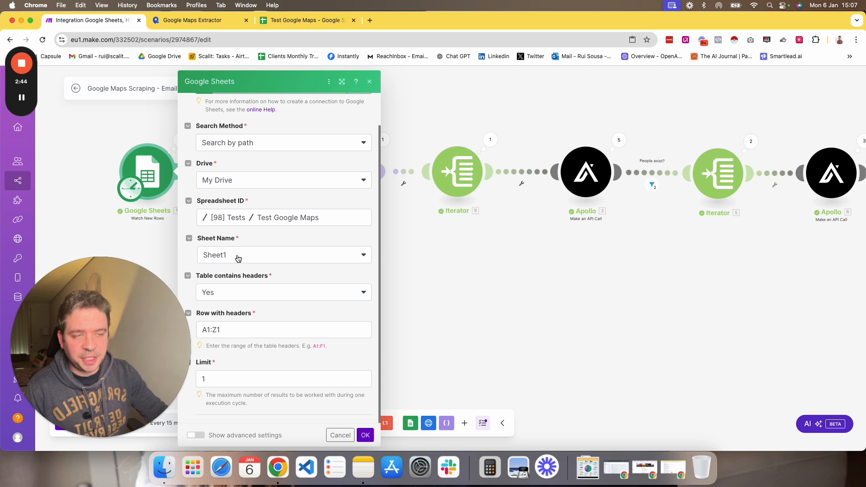
left_click(307, 27)
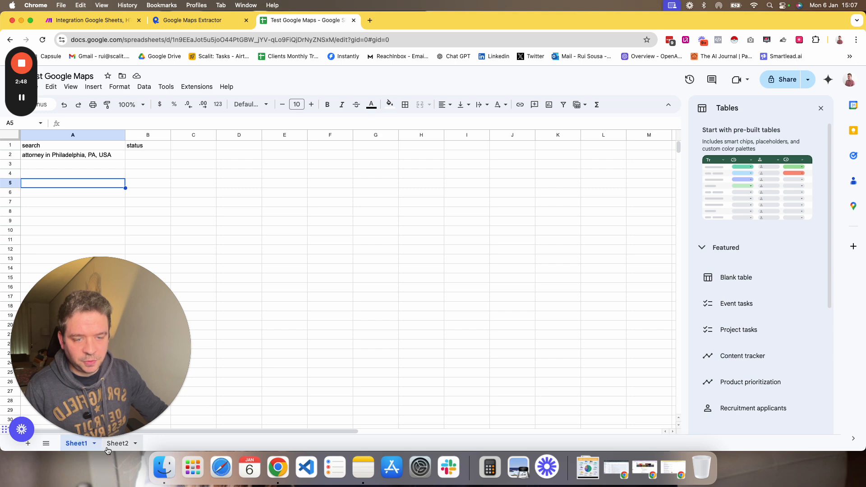
left_click(106, 22)
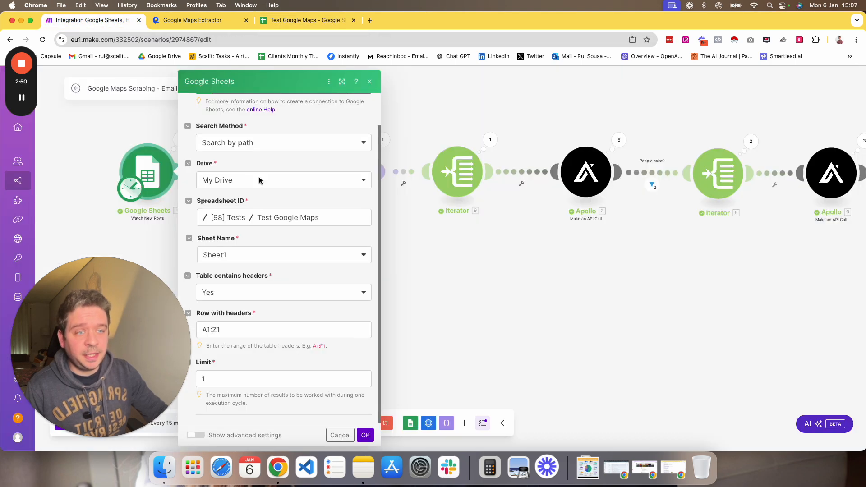
double_click(202, 380)
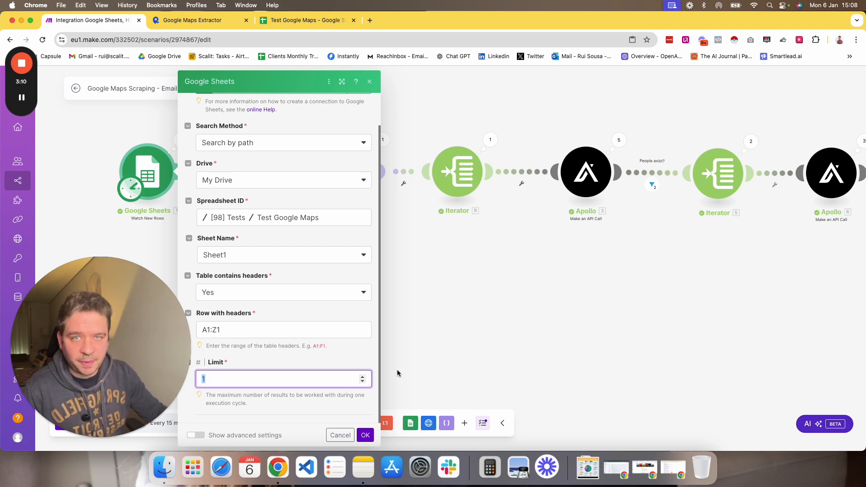
left_click(365, 435)
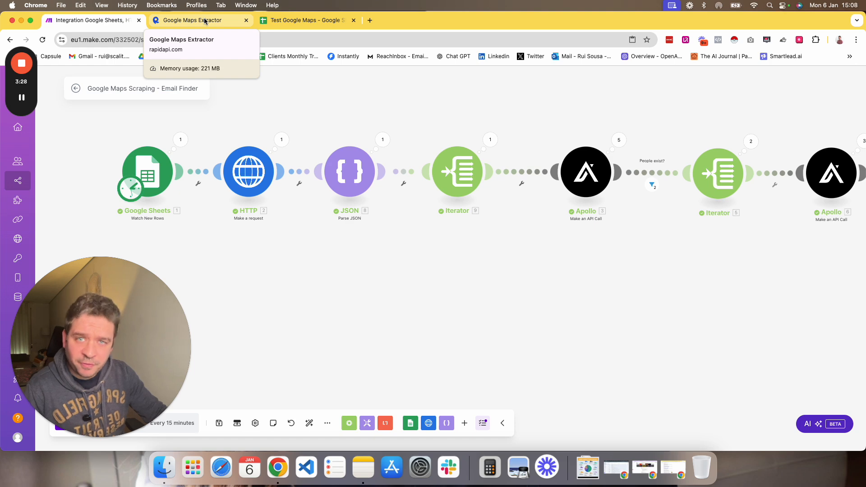
Open a new tab and browse the apify.com homepage and its Google Maps Extractor listing.
left_click(370, 20)
type("a")
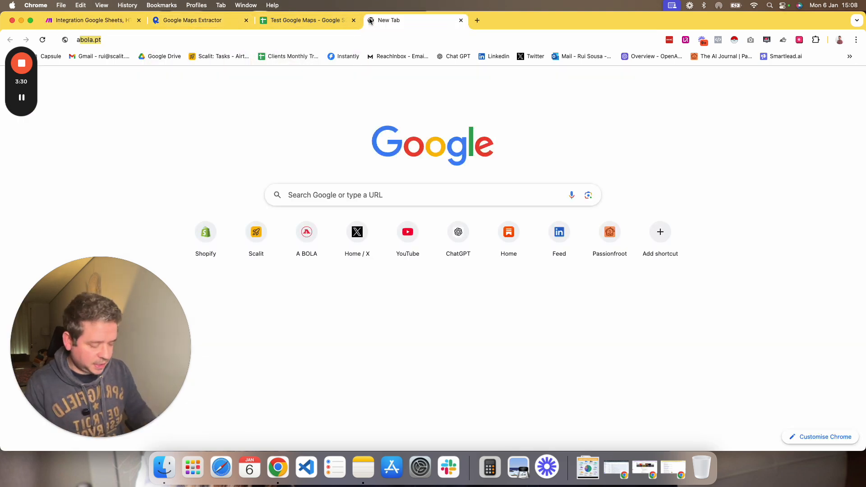
type("pify")
key("Return")
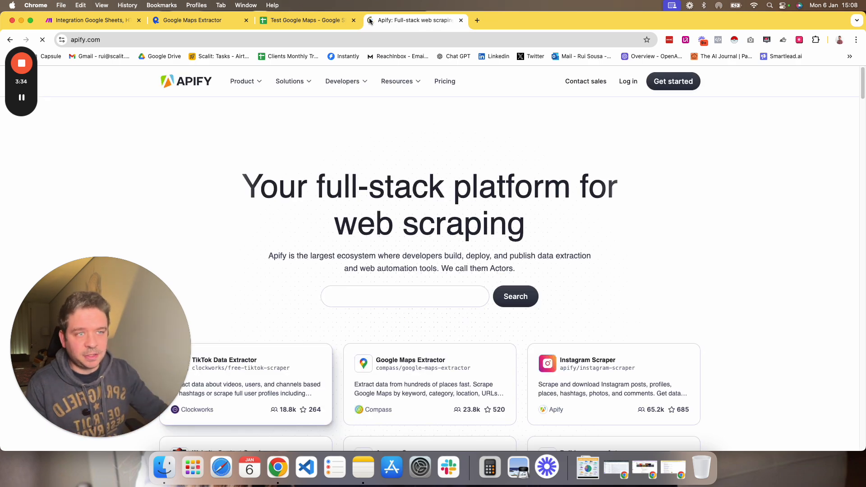
scroll(392, 211, "down", 3)
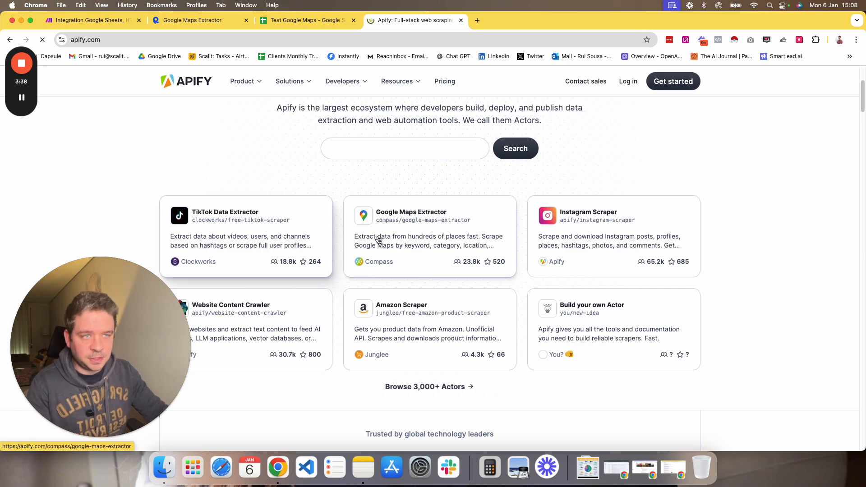
scroll(370, 239, "up", 3)
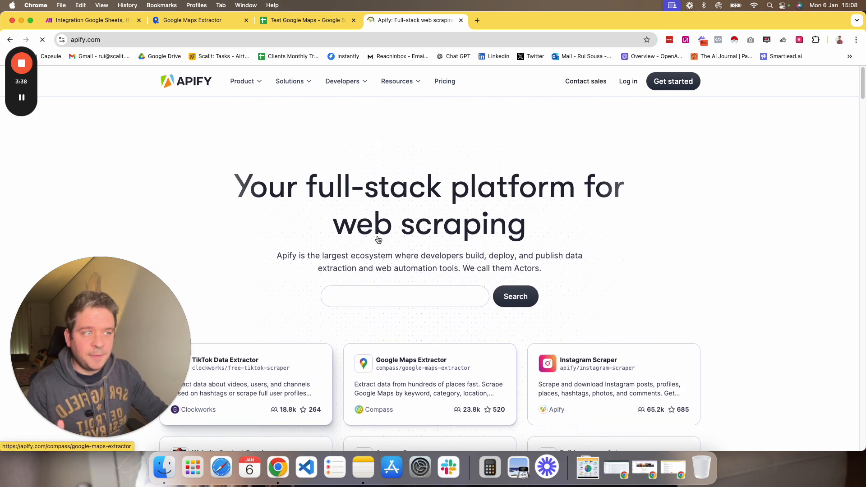
Return to the Google Maps Extractor playground and browse the RapidAPI hub.
left_click(213, 20)
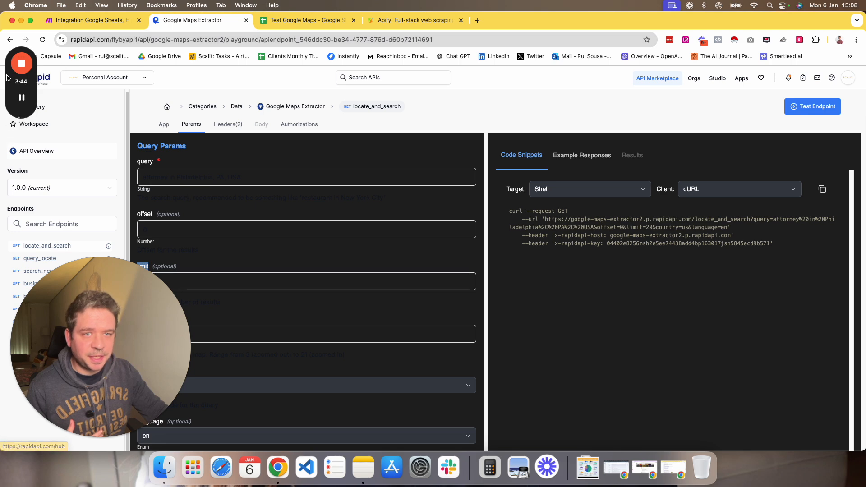
left_click_drag(10, 78, 9, 215)
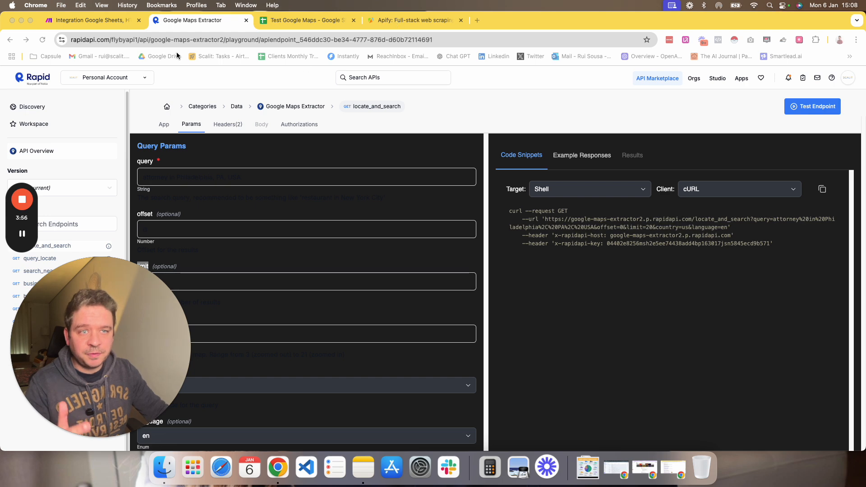
left_click(39, 82)
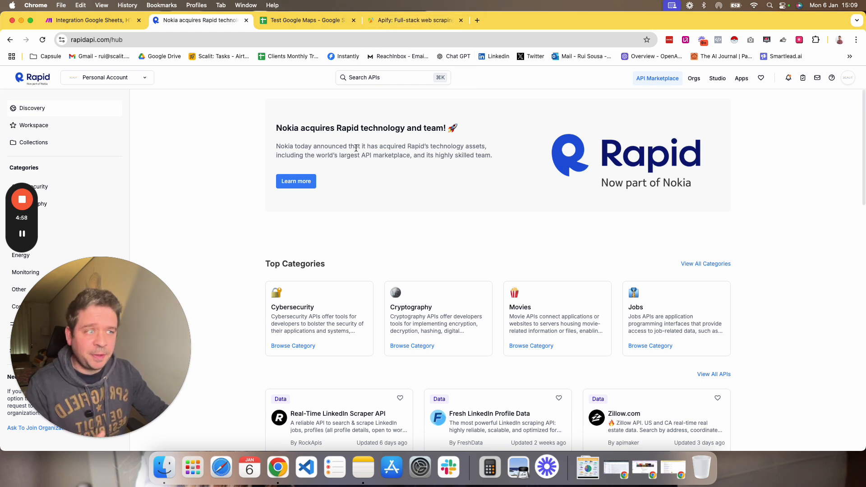
left_click(10, 40)
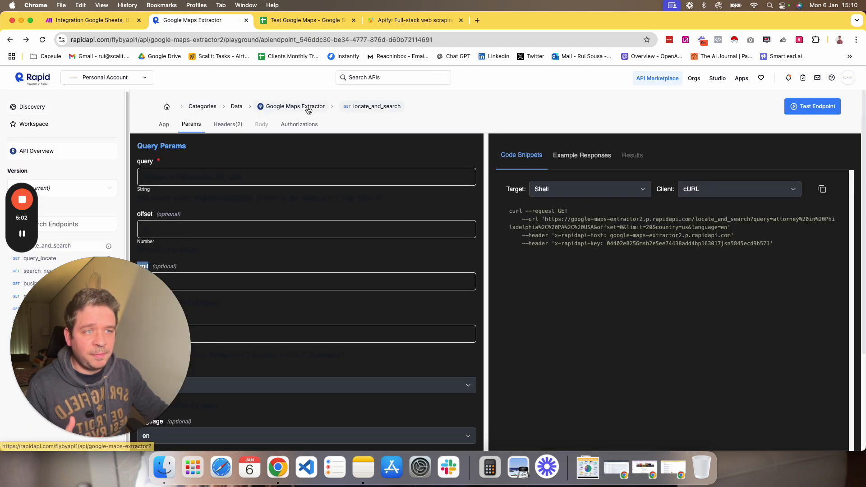
left_click(27, 40)
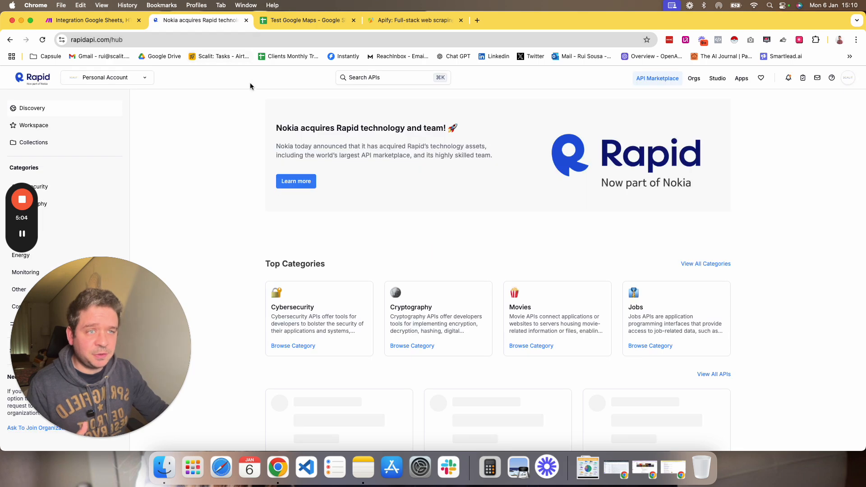
Search RapidAPI for google maps extrac and open the Google Maps Extractor API by FlyBy API.
left_click(355, 79)
type("google ")
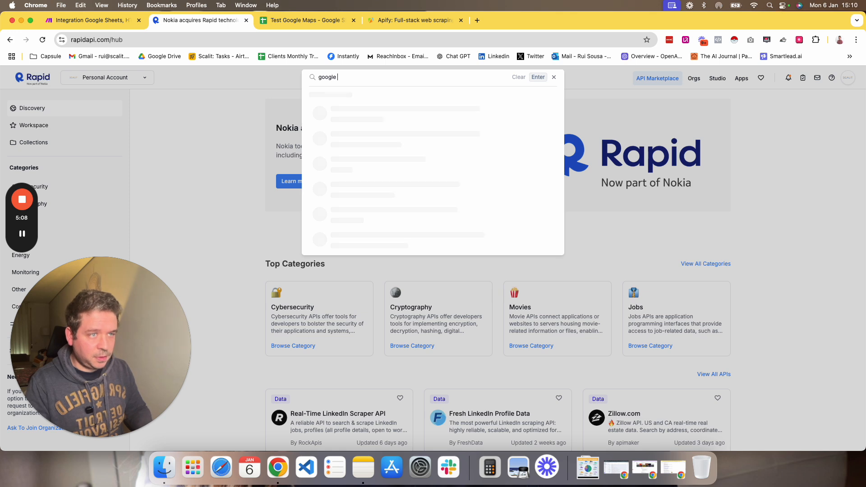
type("maps extrac")
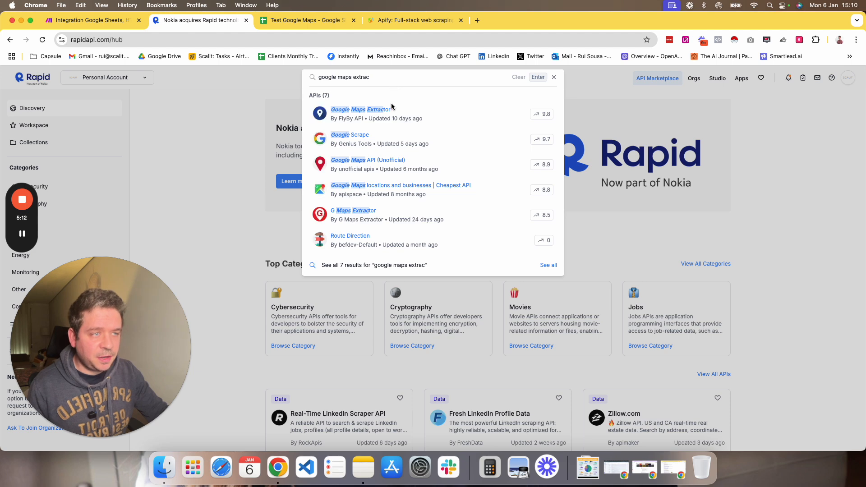
left_click(413, 119)
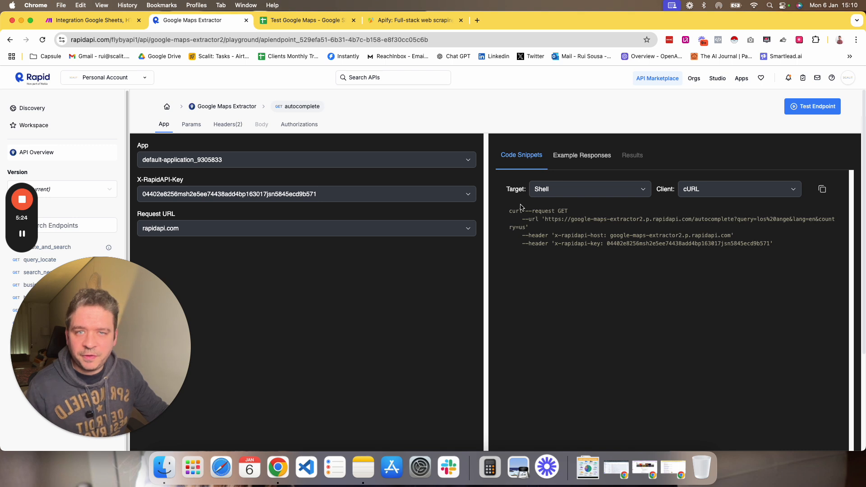
Open the Google Maps Extractor overview and review its pricing plans, selecting the BASIC plan.
left_click(246, 108)
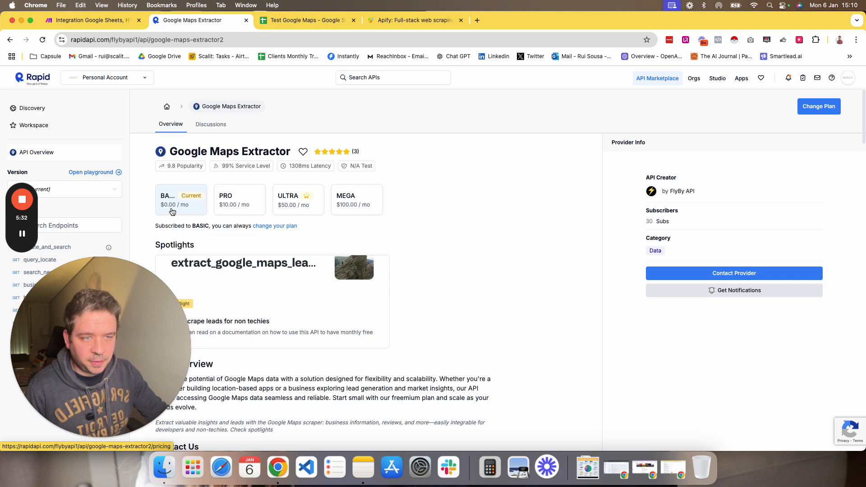
scroll(298, 267, "down", 2)
scroll(298, 266, "down", 6)
scroll(211, 215, "up", 9)
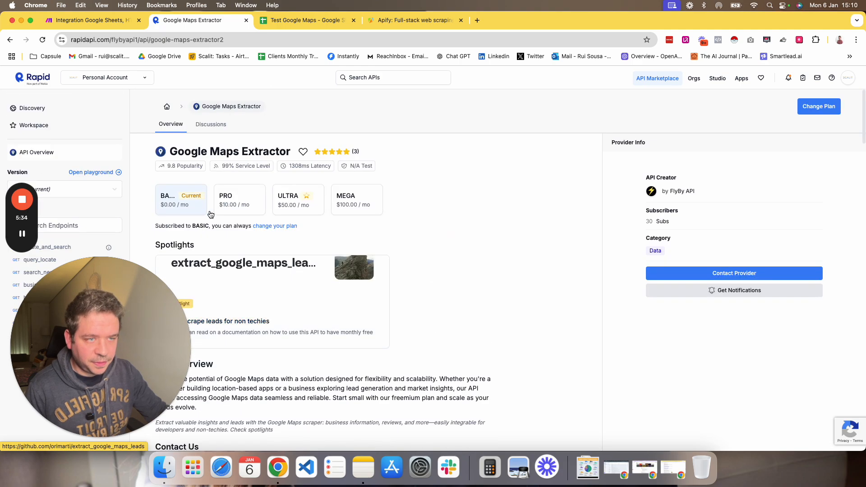
left_click(195, 207)
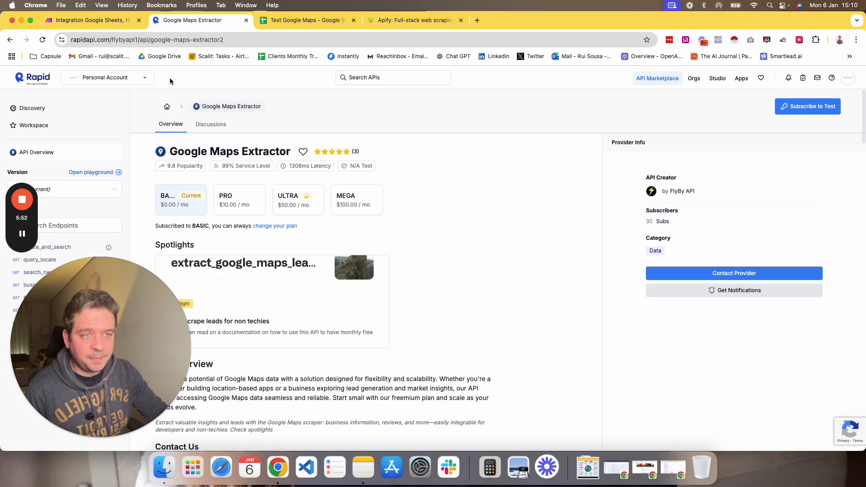
Return to the Make scenario, browse the HTTP module actions by searching make, and open the existing HTTP request module.
left_click(120, 22)
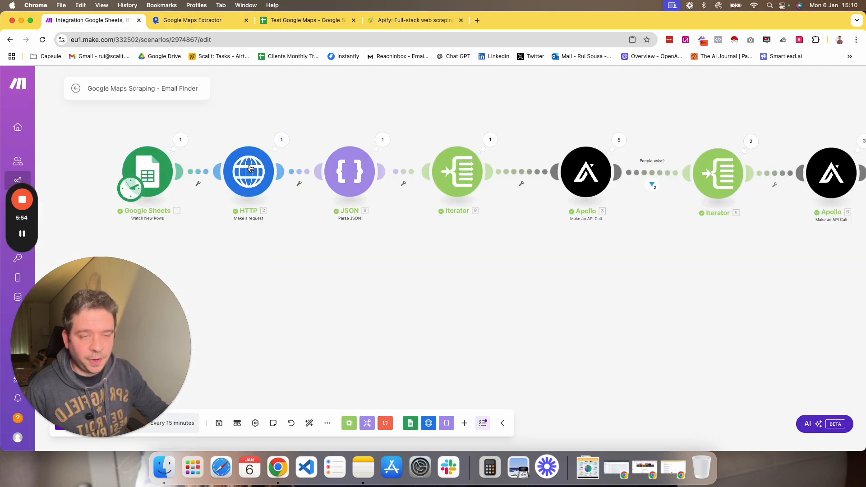
scroll(267, 260, "up", 3)
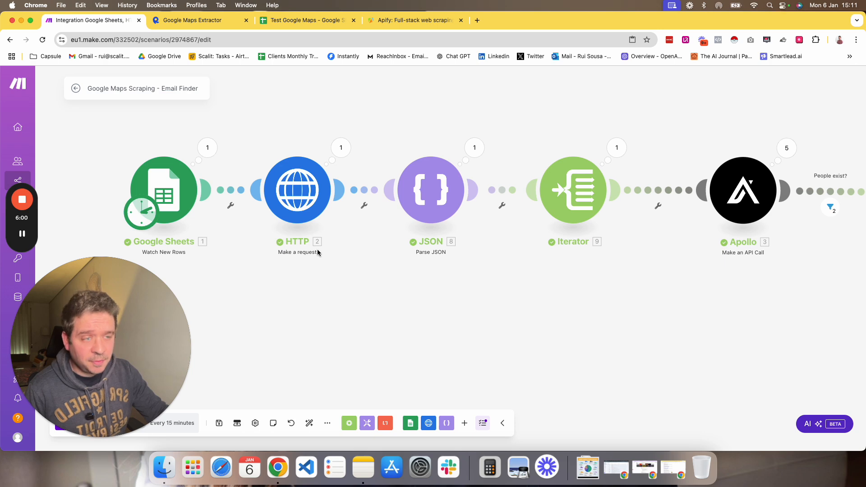
left_click(428, 423)
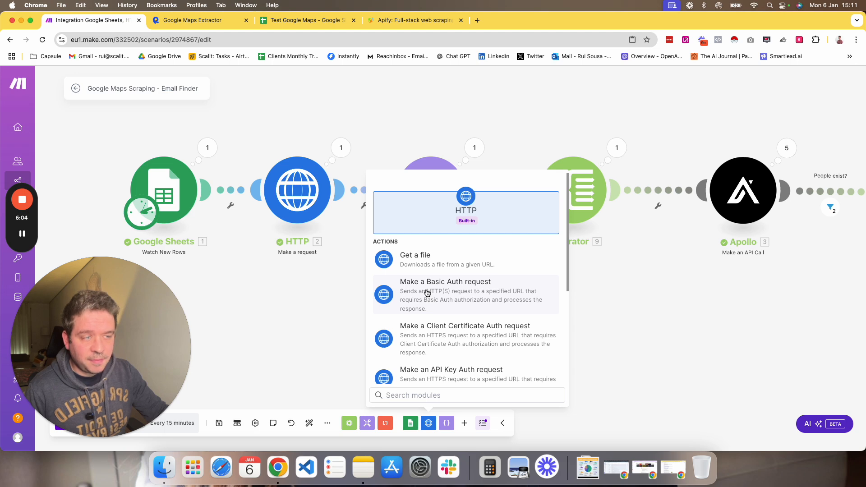
scroll(452, 325, "down", 3)
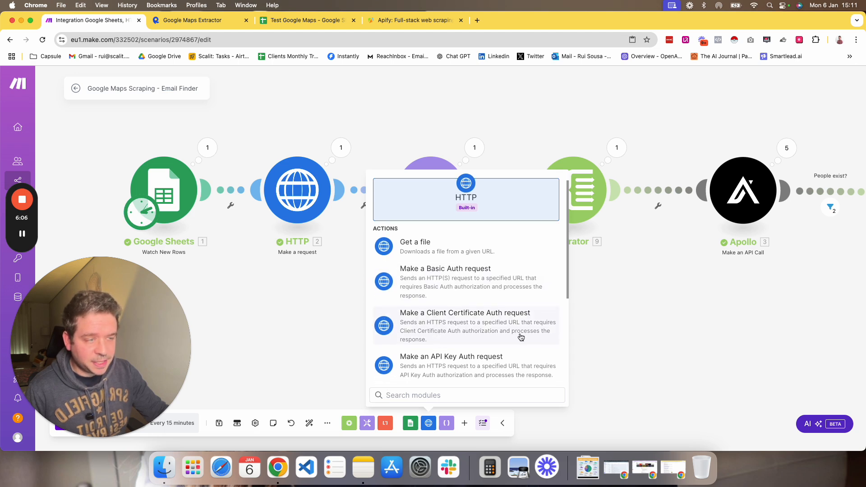
scroll(425, 332, "down", 4)
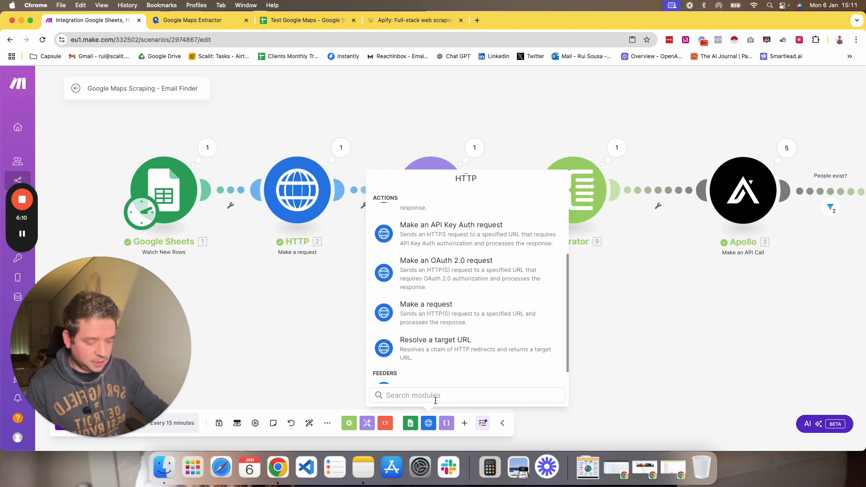
type("make")
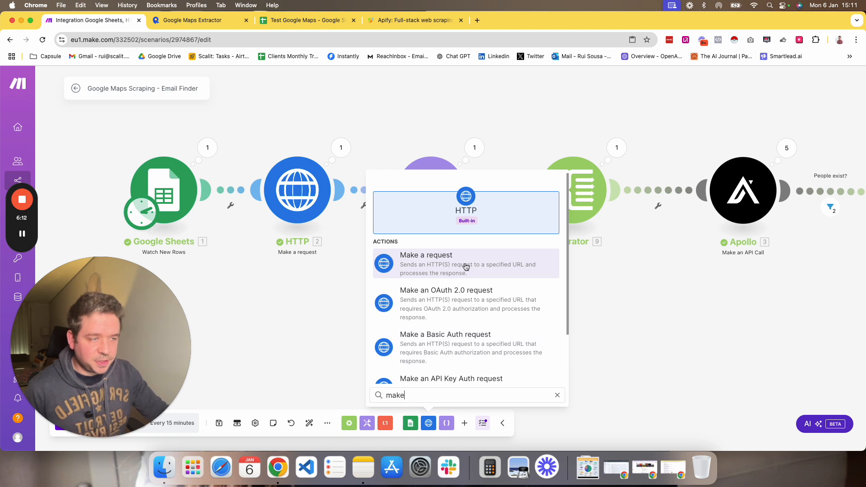
left_click(315, 289)
left_click(298, 190)
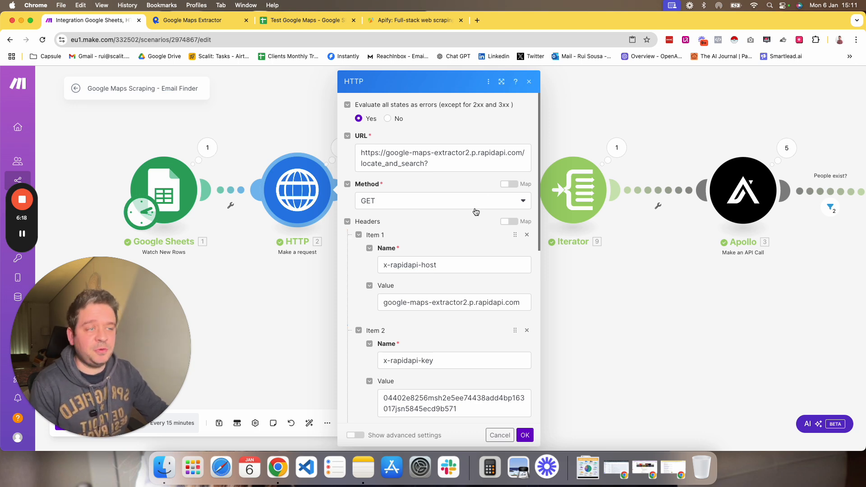
Switch to the RapidAPI Google Maps Extractor page and open the locate_and_search endpoint playground.
left_click(188, 21)
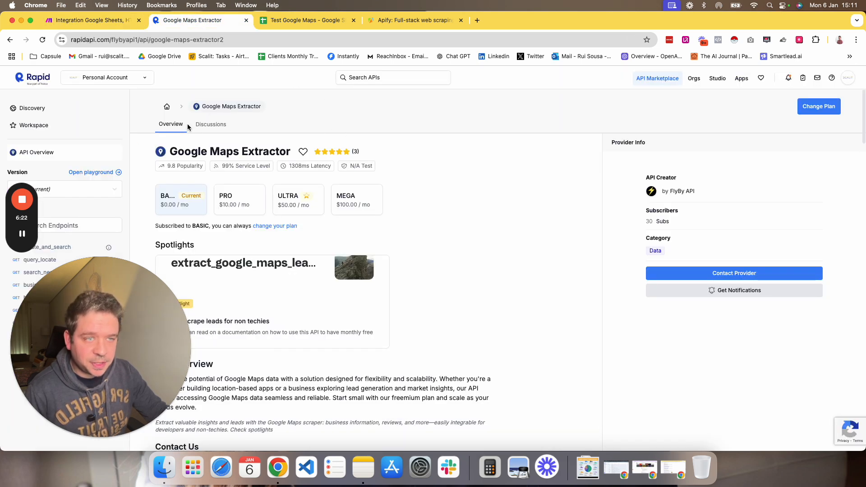
left_click_drag(84, 308, 214, 309)
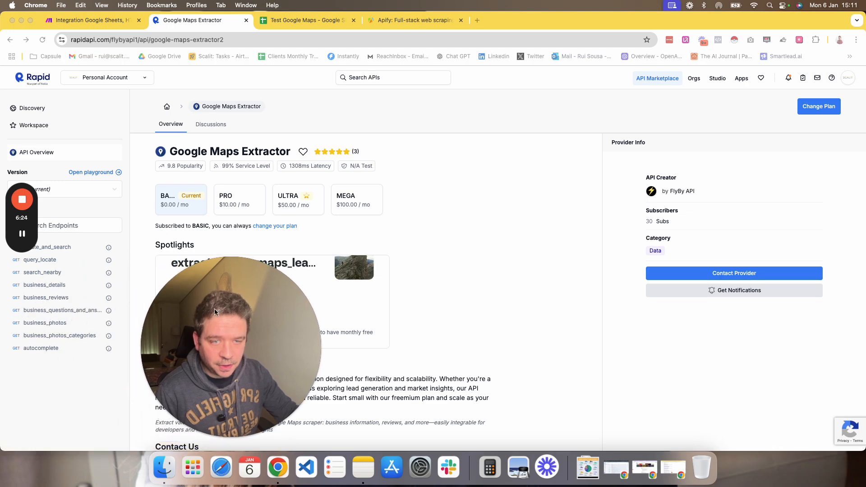
left_click_drag(11, 223, 5, 145)
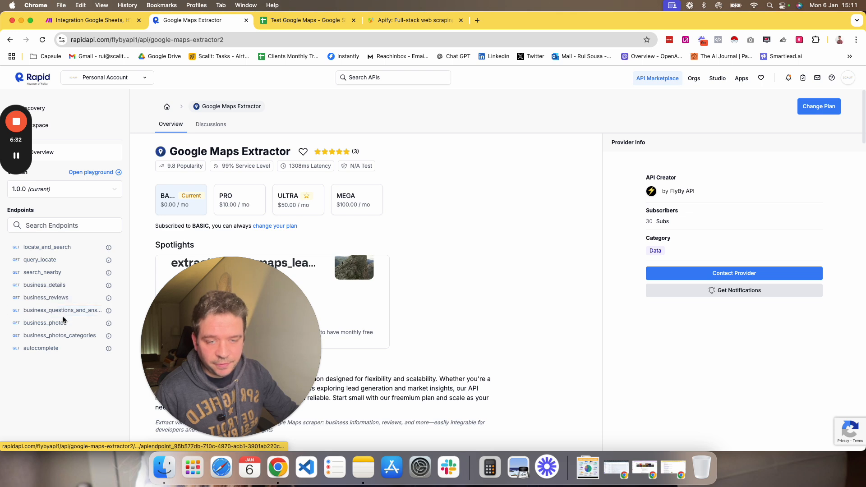
left_click(59, 248)
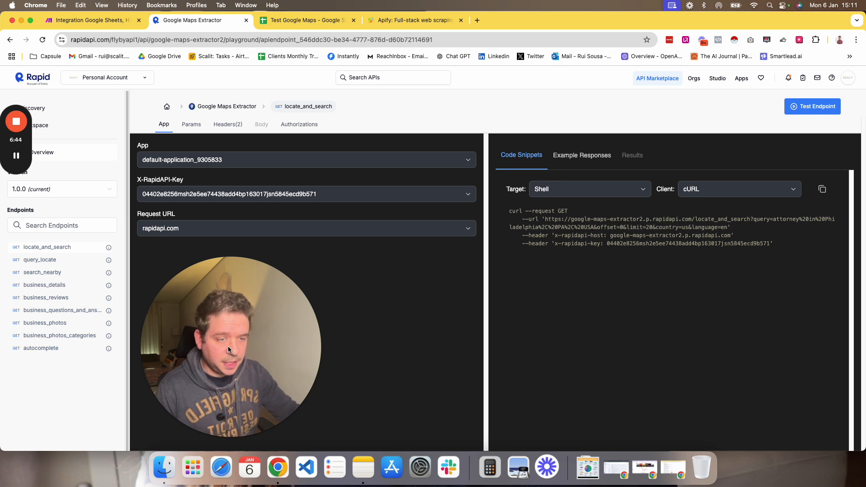
left_click_drag(229, 346, 113, 351)
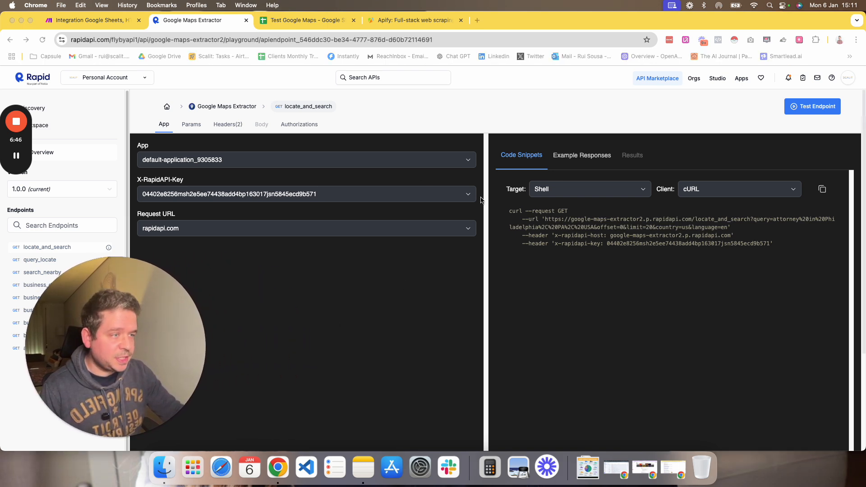
Review the locate_and_search endpoint's query parameter and its description in the Params section.
left_click(191, 124)
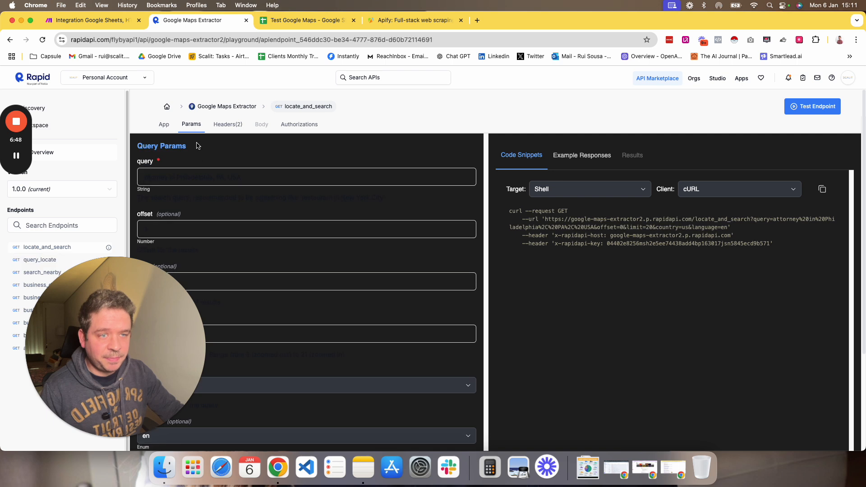
triple_click(147, 173)
left_click(149, 166)
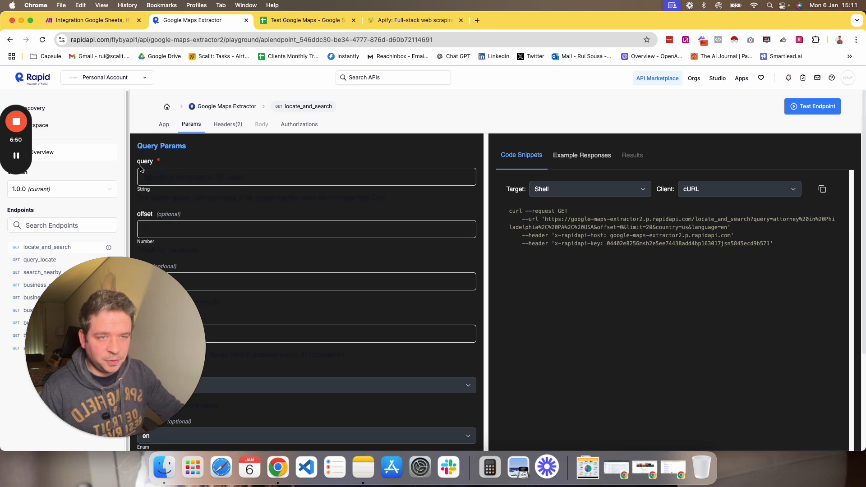
left_click_drag(141, 166, 180, 187)
left_click(170, 181)
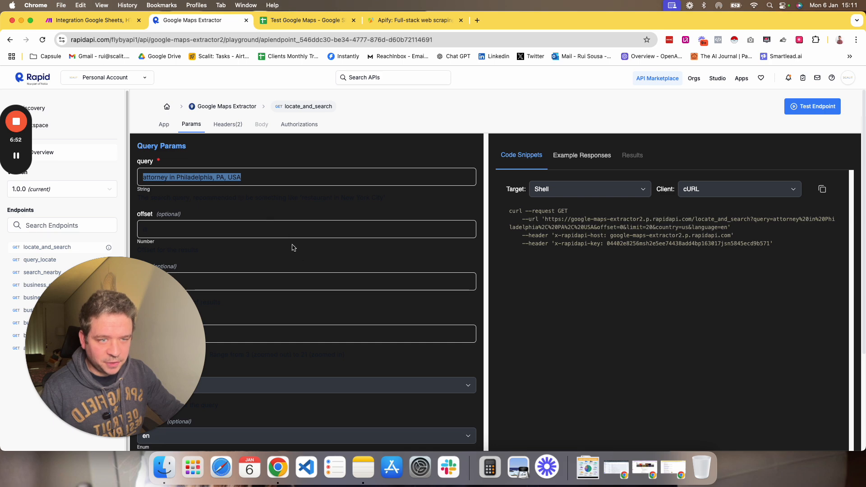
left_click_drag(157, 194, 204, 208)
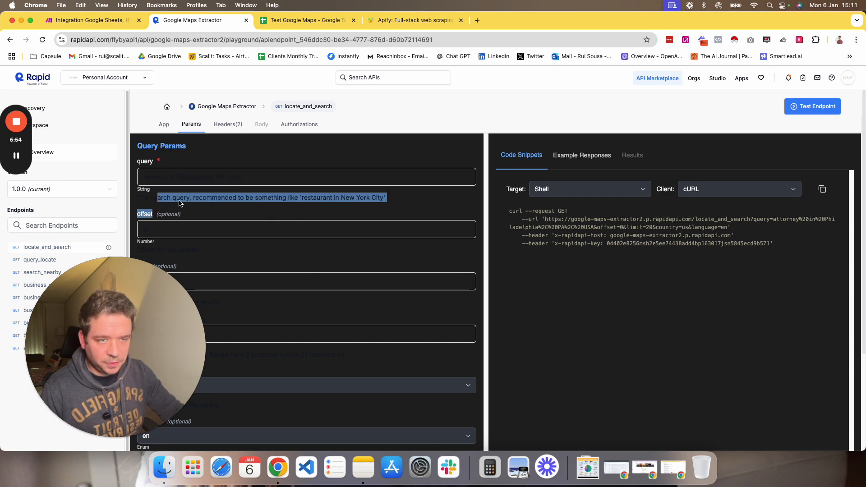
left_click(154, 199)
left_click_drag(141, 197, 343, 207)
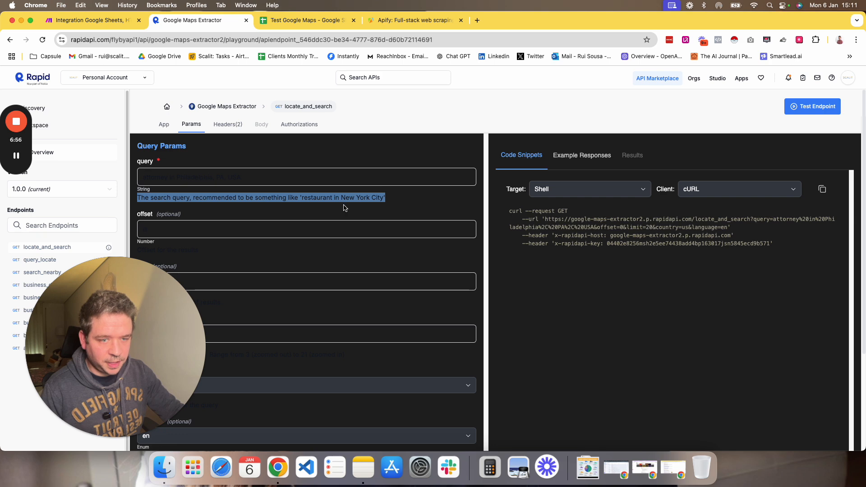
left_click_drag(141, 162, 259, 182)
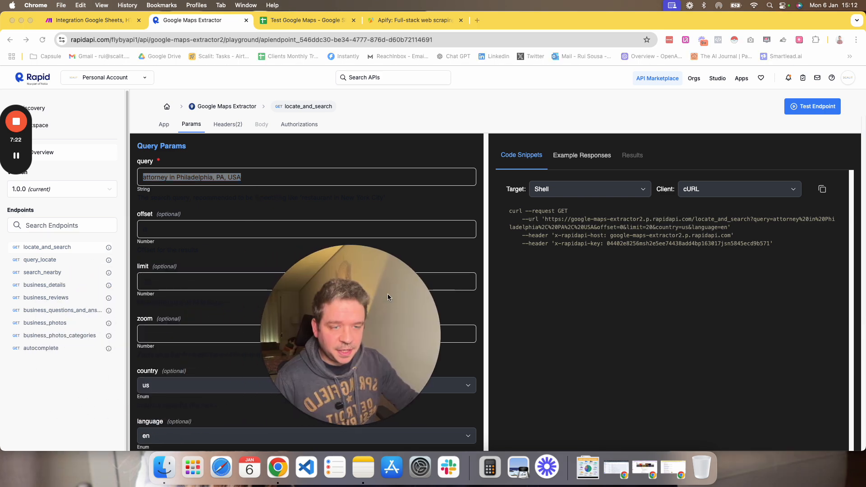
Review the offset and limit parameter descriptions for the locate_and_search endpoint.
scroll(185, 280, "down", 3)
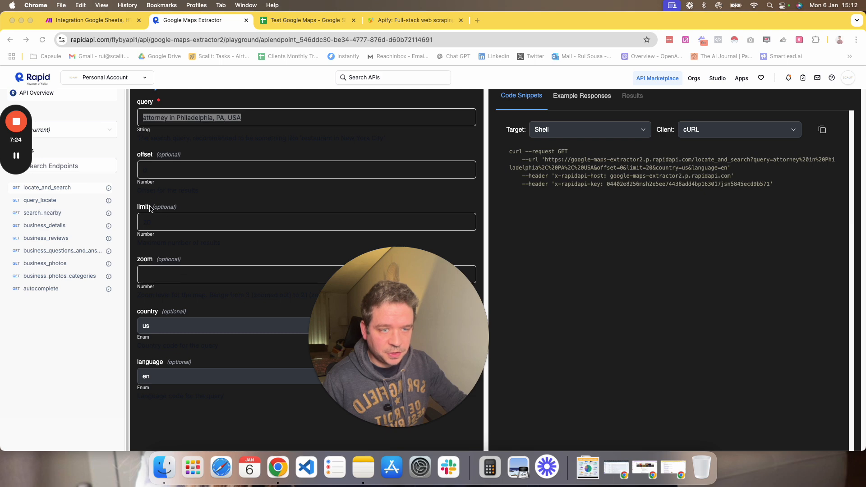
left_click_drag(140, 206, 272, 257)
left_click(163, 220)
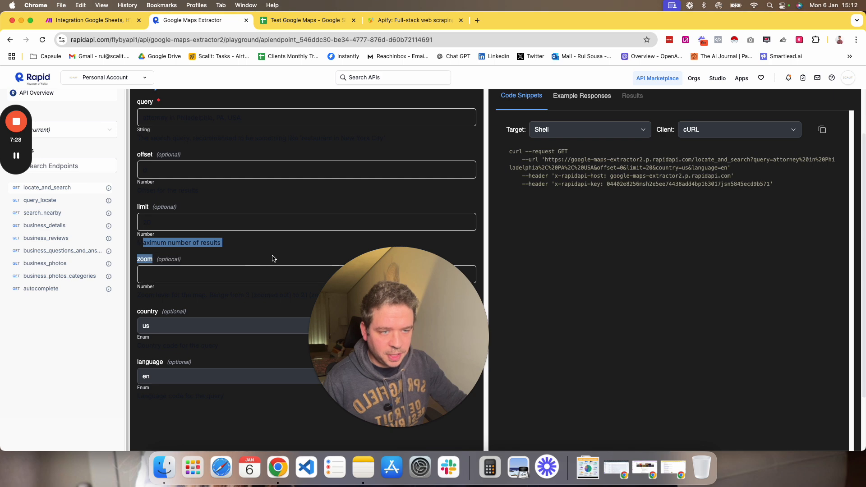
left_click(169, 240)
left_click_drag(143, 243, 220, 242)
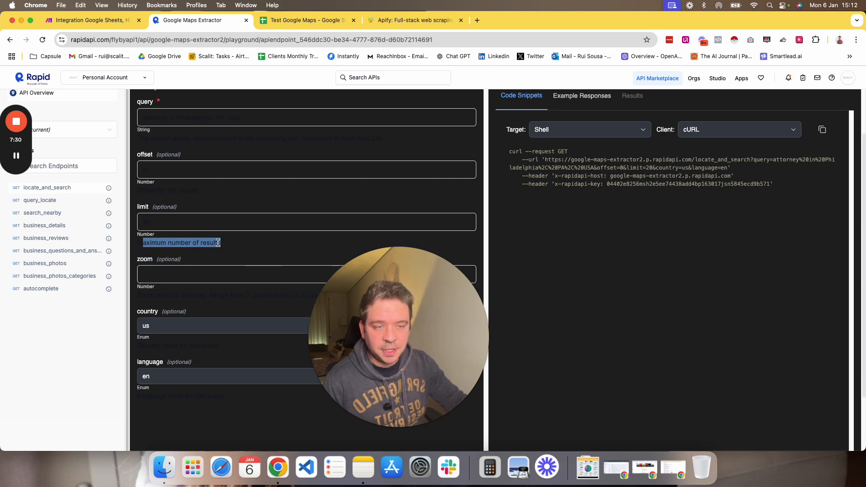
left_click(153, 219)
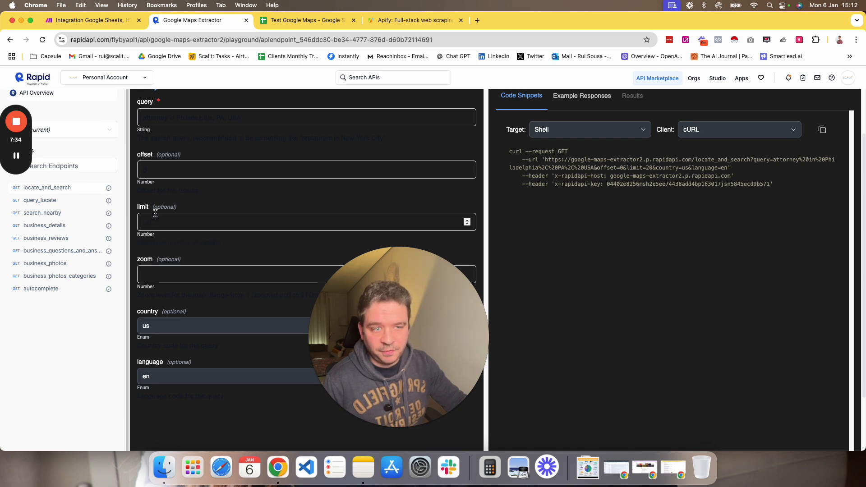
left_click_drag(154, 207, 178, 206)
left_click(169, 160)
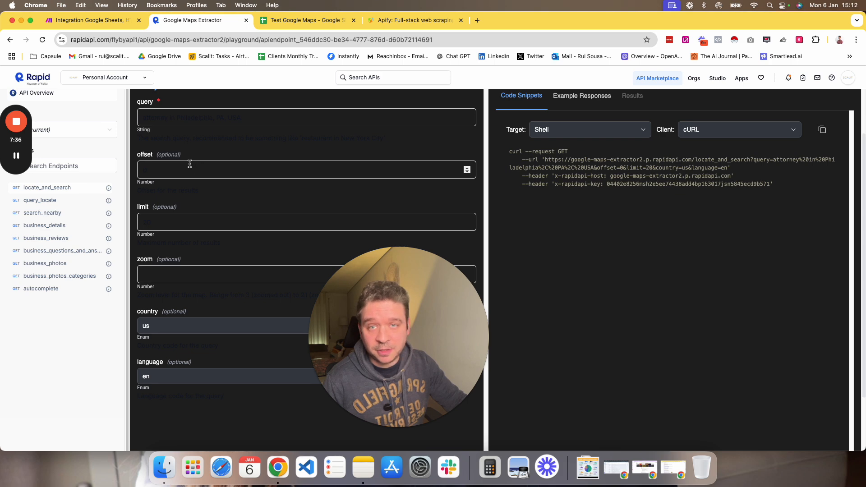
left_click_drag(359, 316, 72, 320)
scroll(354, 283, "up", 2)
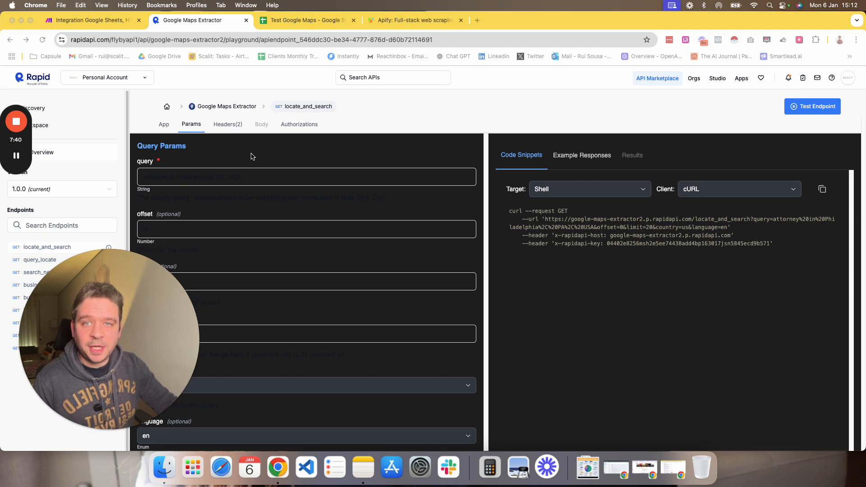
Check the request method in the endpoint's code snippet and keep GET as the HTTP module's Method.
left_click(234, 128)
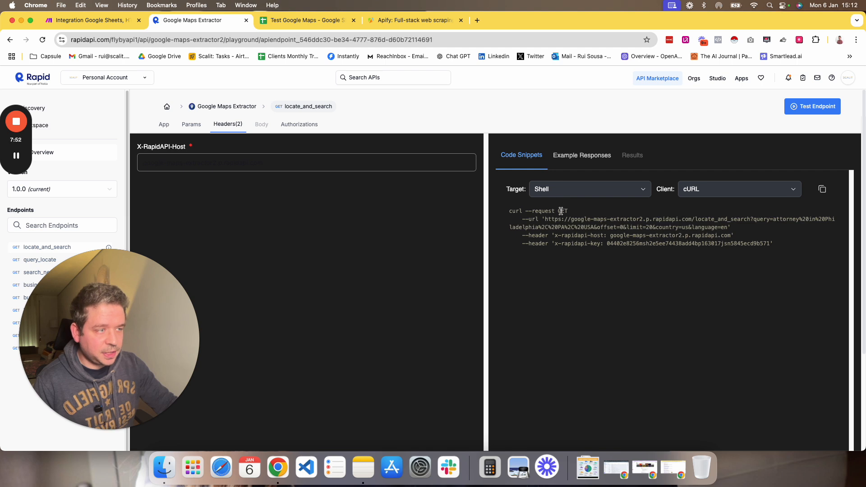
left_click_drag(558, 210, 571, 211)
left_click(106, 20)
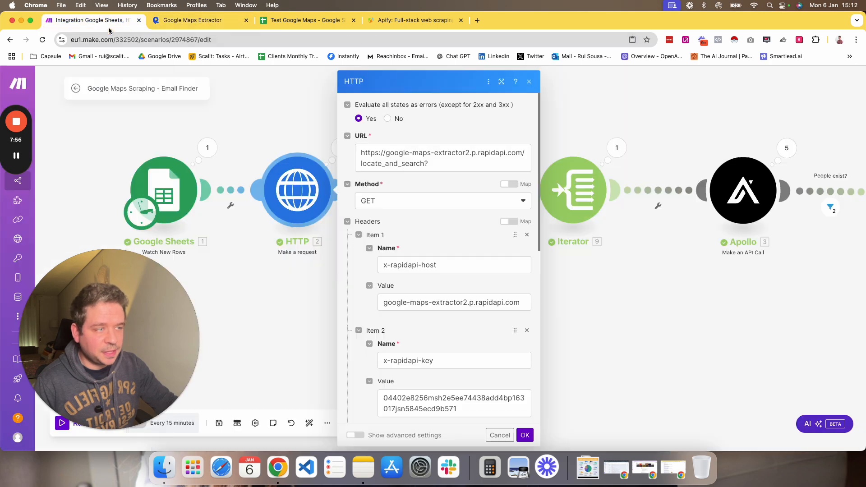
left_click(401, 203)
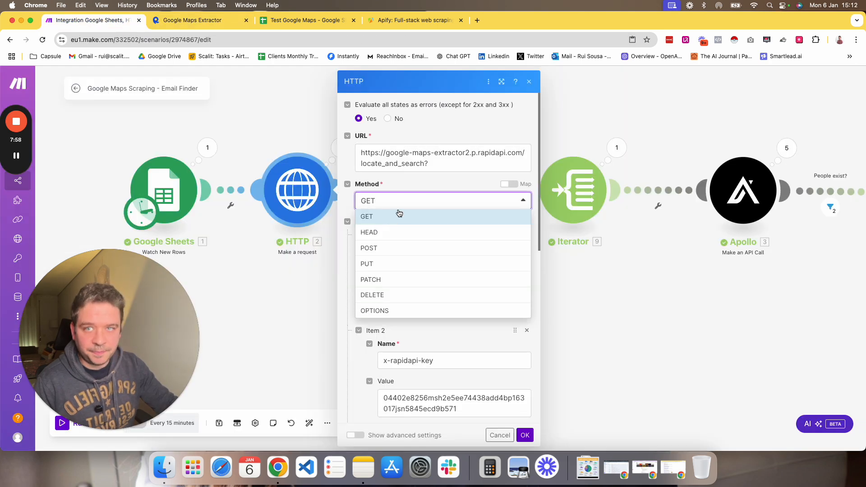
left_click(426, 176)
Compare the code snippet's base URL and query string with the endpoint's query parameter.
left_click(198, 20)
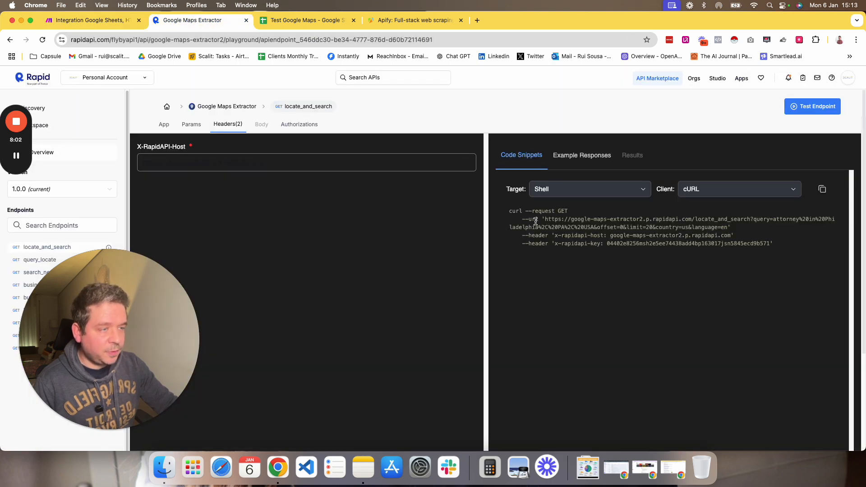
left_click_drag(548, 219, 755, 219)
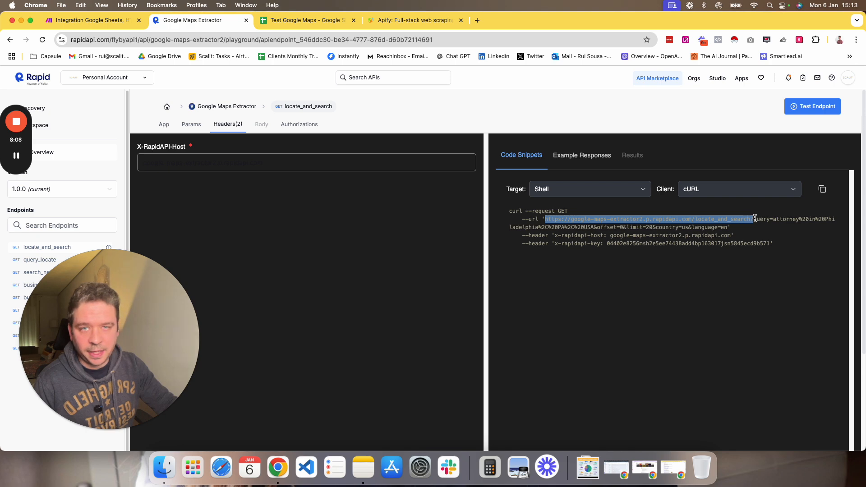
left_click(754, 219)
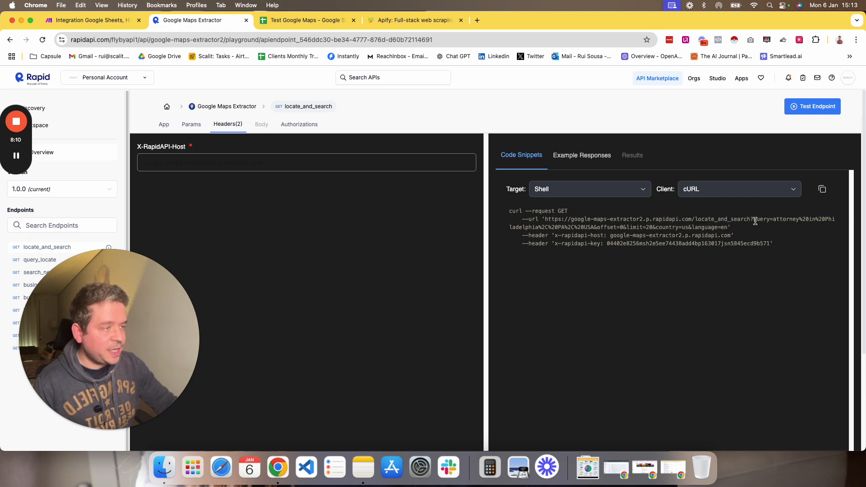
left_click(191, 125)
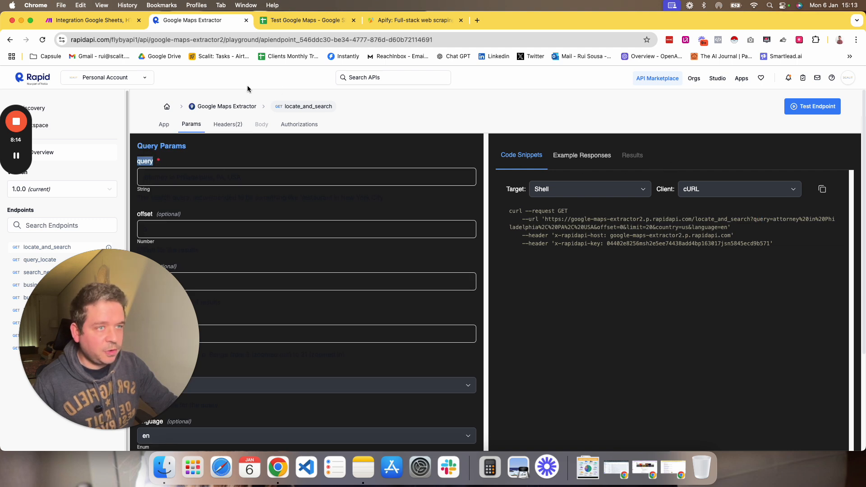
left_click(742, 226)
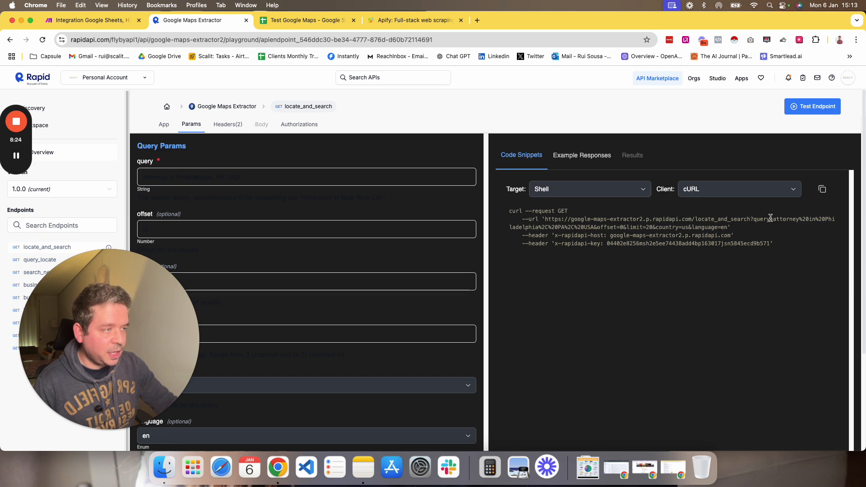
left_click_drag(758, 227, 754, 219)
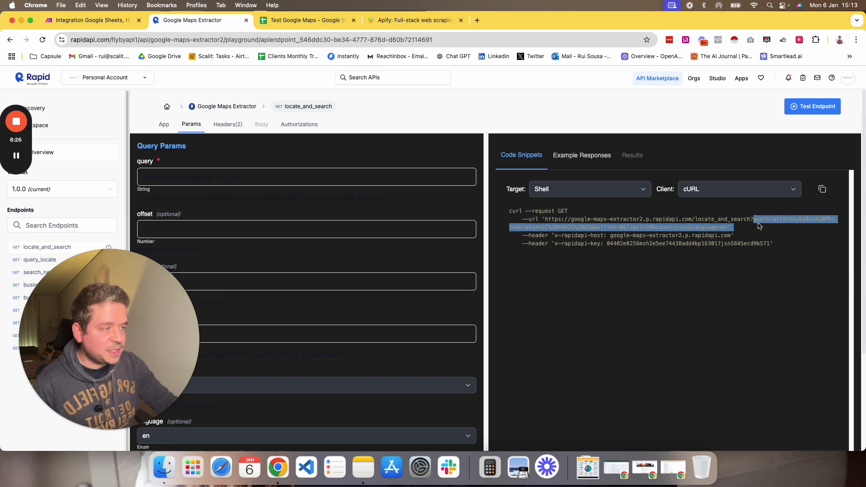
left_click(758, 228)
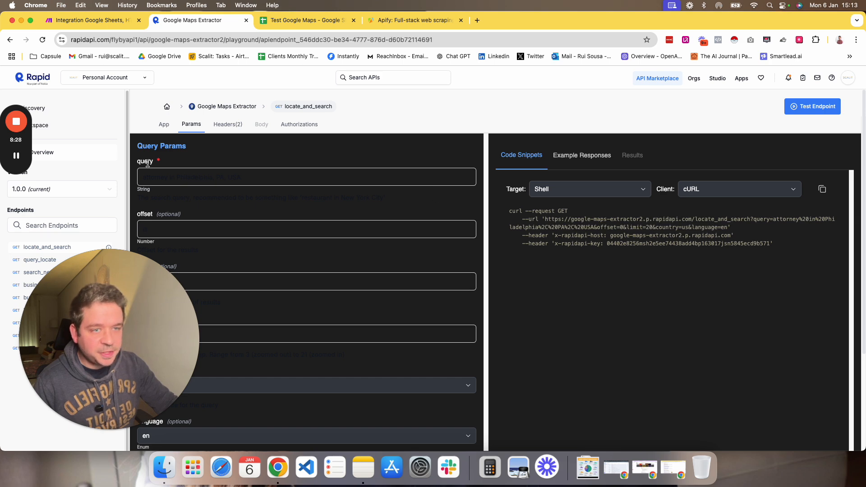
left_click_drag(139, 162, 154, 163)
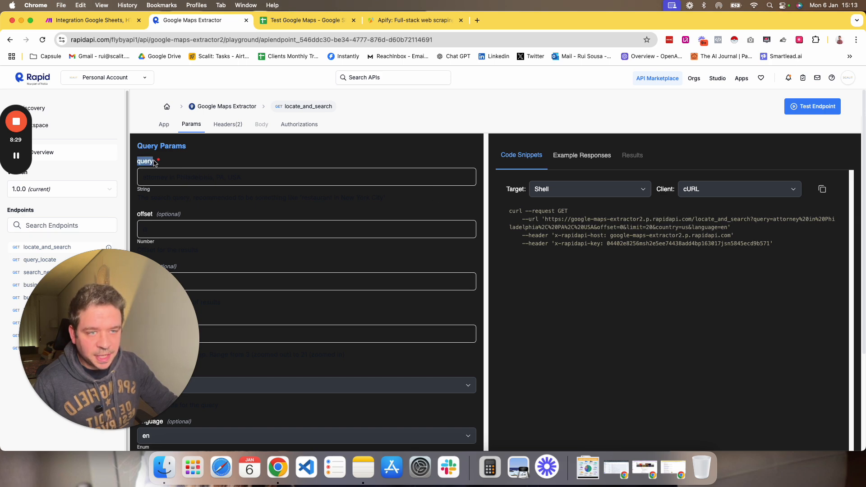
Compare the code snippet's base URL with the URL entered in the HTTP module.
double_click(754, 218)
left_click(772, 220)
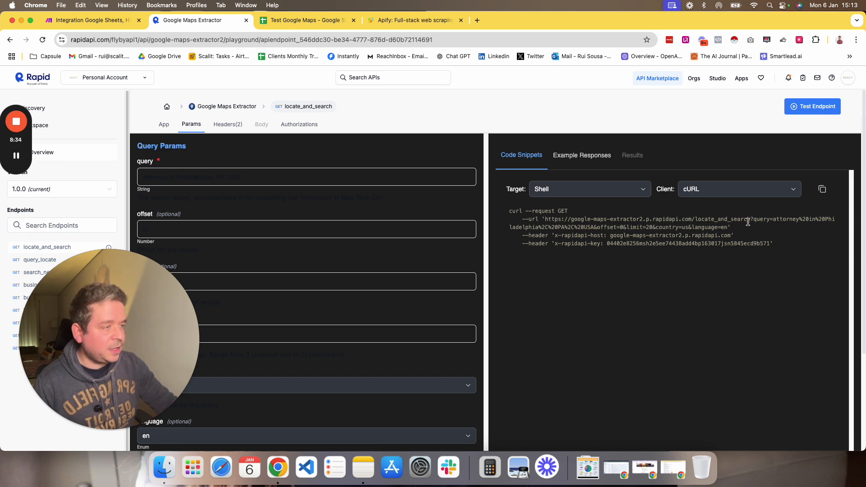
left_click_drag(753, 219, 545, 220)
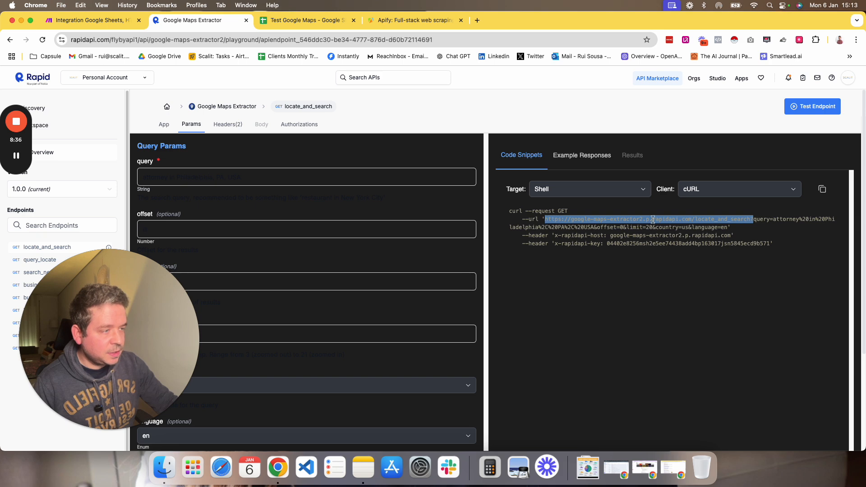
left_click(90, 20)
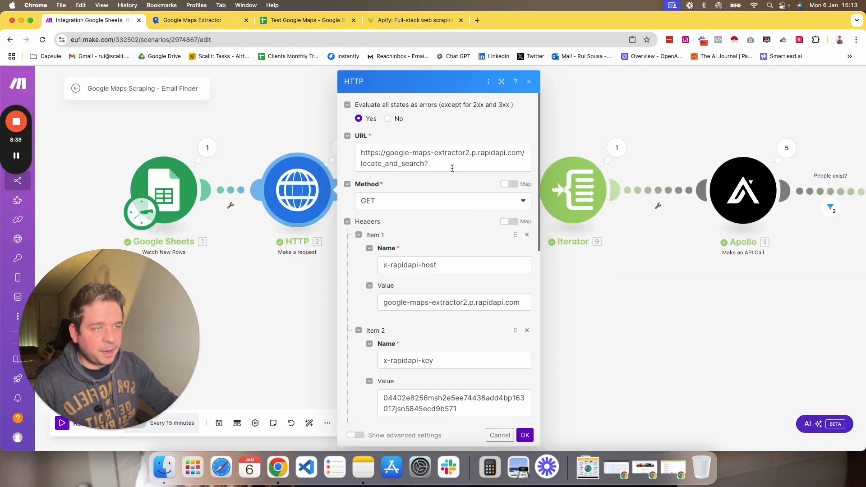
left_click(448, 155)
left_click(424, 183)
scroll(460, 289, "down", 2)
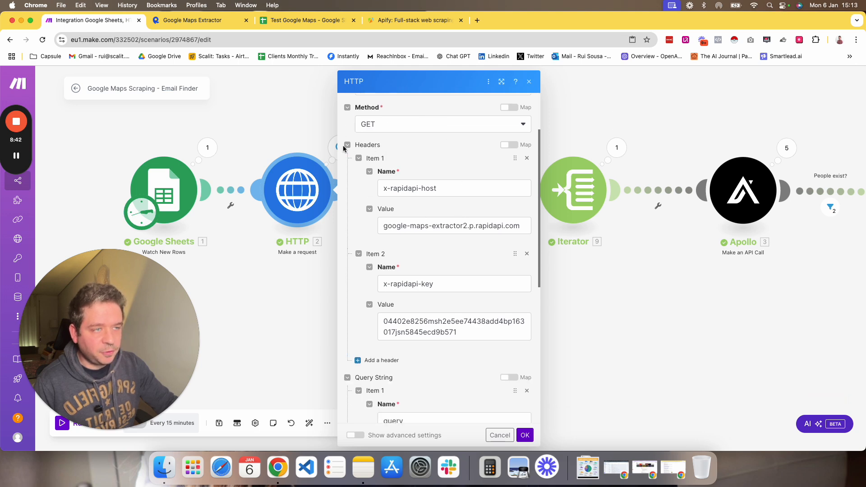
Compare the HTTP module's x-rapidapi-host and x-rapidapi-key header items with the snippet's header lines.
left_click(348, 145)
left_click(348, 145)
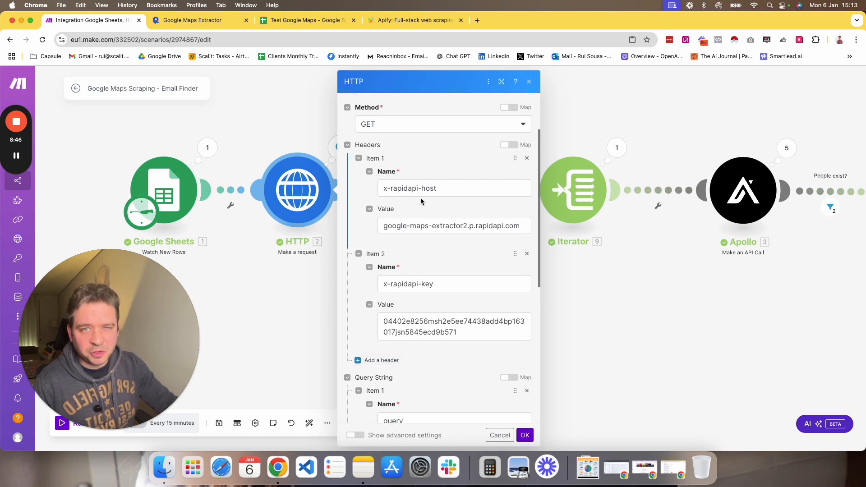
left_click(456, 193)
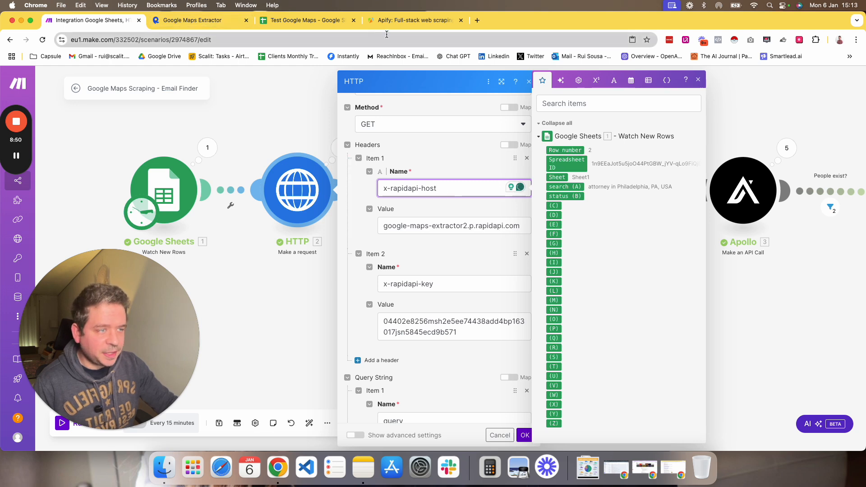
left_click(399, 229)
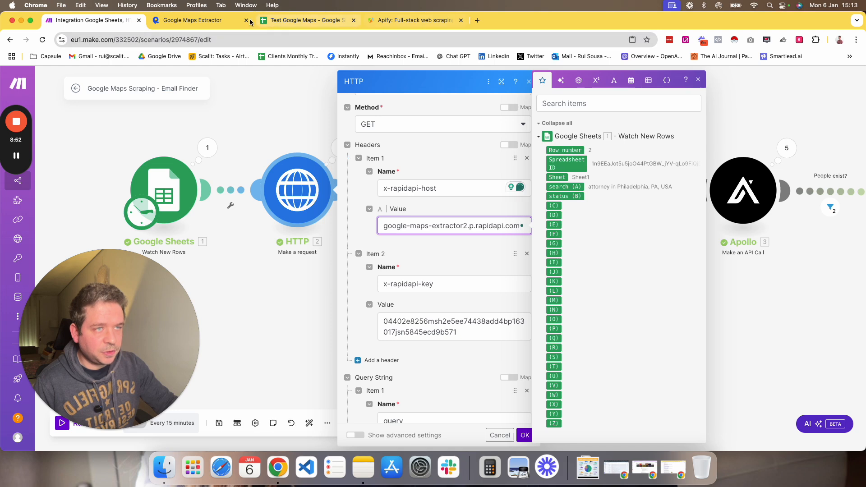
left_click(181, 20)
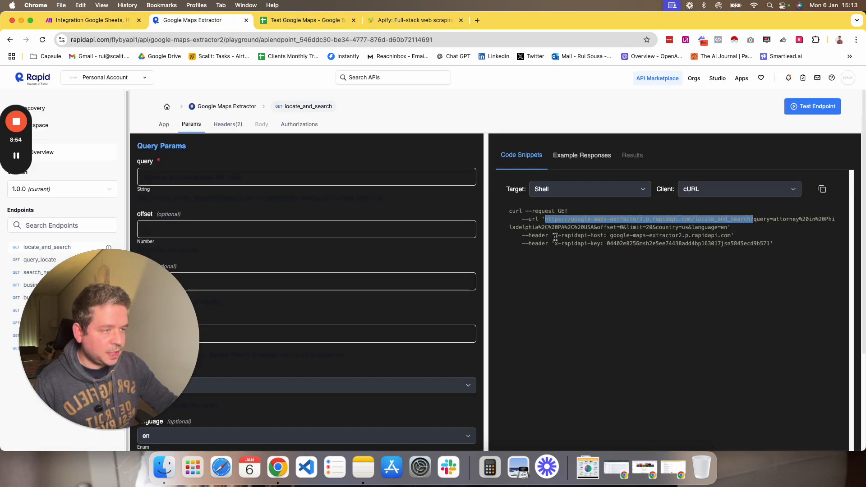
left_click_drag(556, 237, 604, 238)
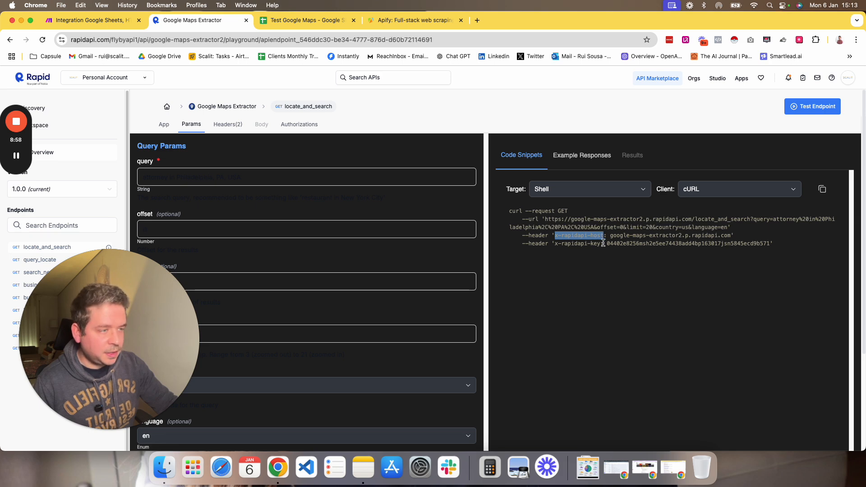
left_click(615, 237)
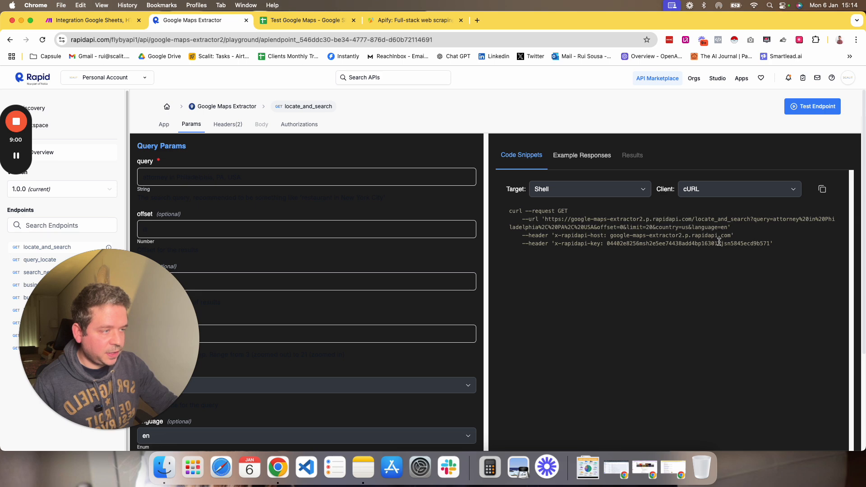
left_click_drag(730, 236, 611, 235)
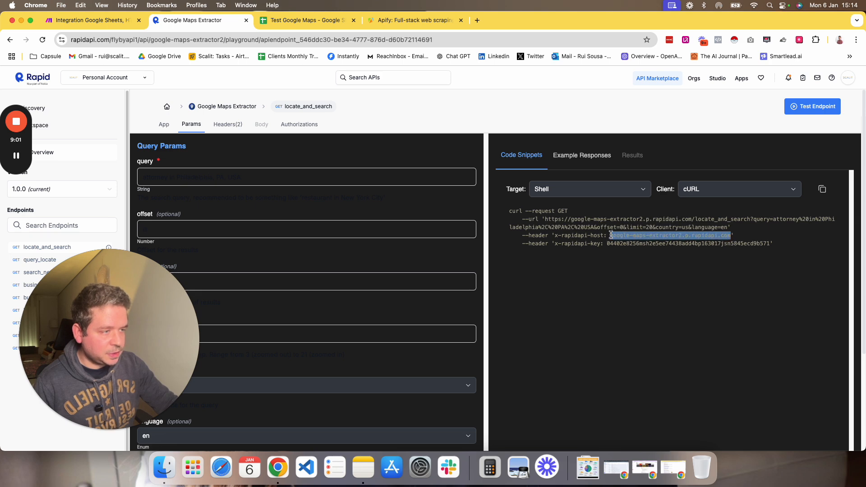
left_click(593, 263)
left_click_drag(555, 243, 772, 243)
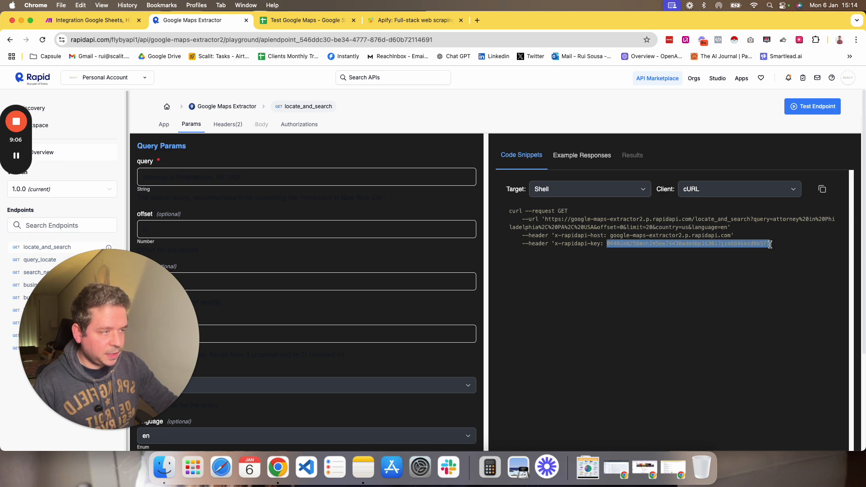
Re-check the HTTP module's header items and query string against the snippet's two header lines.
left_click(99, 20)
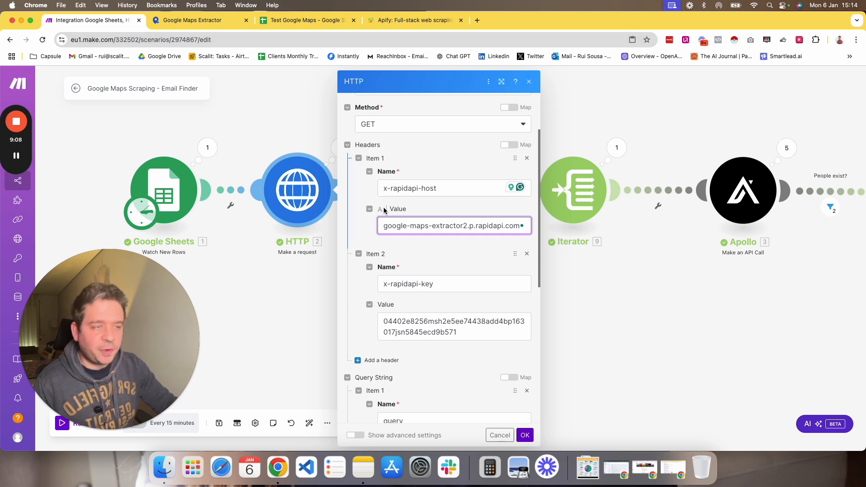
scroll(445, 271, "down", 5)
scroll(436, 272, "up", 3)
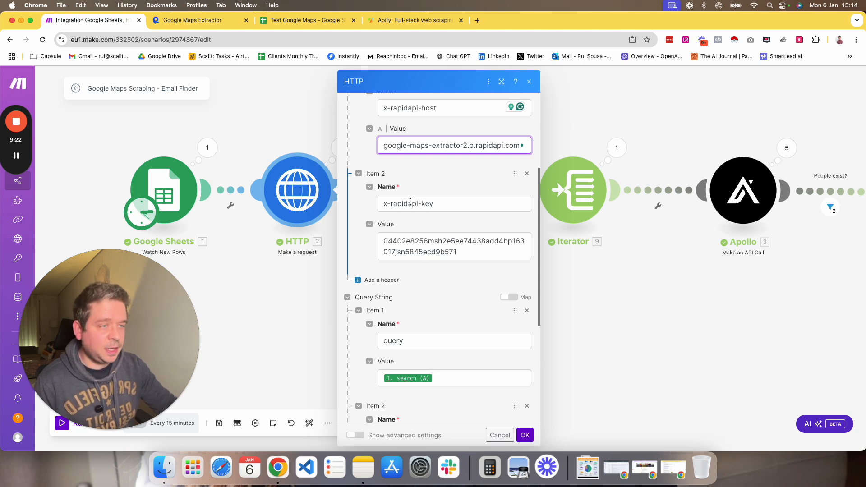
scroll(415, 182, "up", 3)
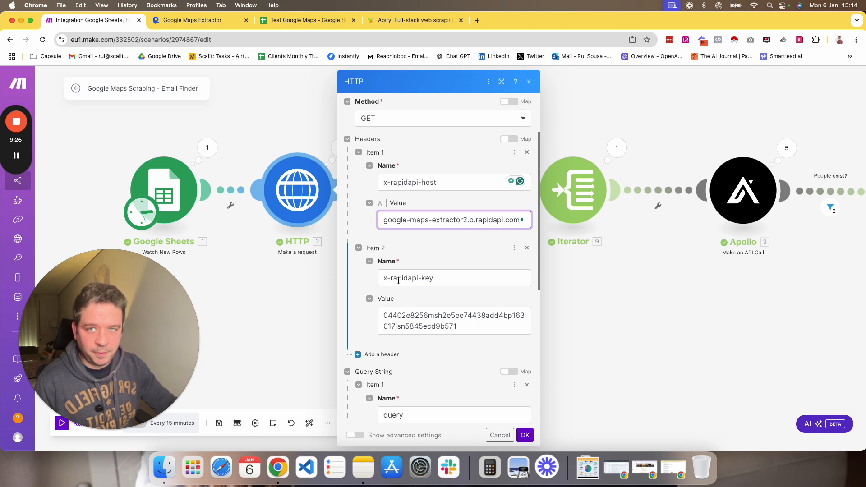
scroll(423, 315, "down", 3)
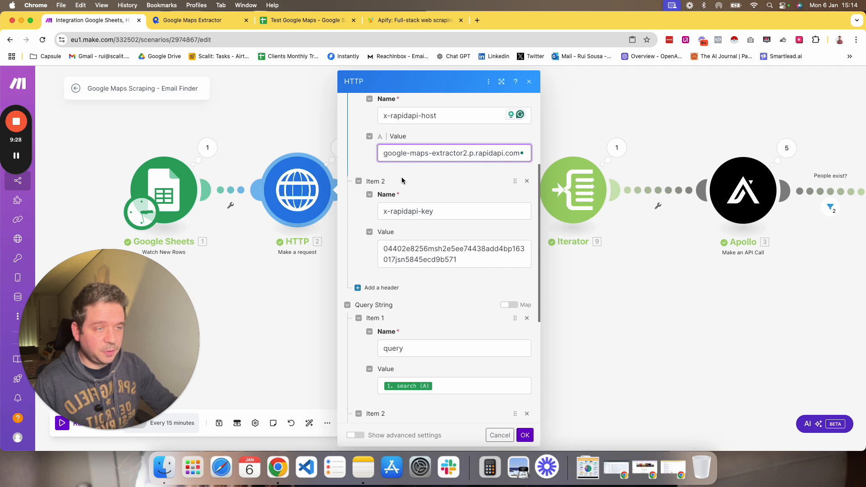
scroll(415, 293, "up", 6)
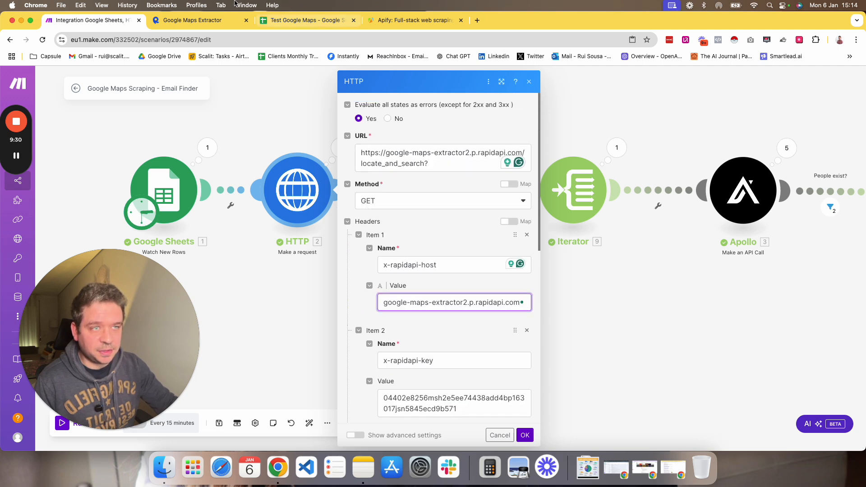
left_click(193, 20)
mouse_move(532, 235)
left_mouse_down()
mouse_move(546, 235)
mouse_move(537, 248)
left_mouse_up()
left_click(531, 235)
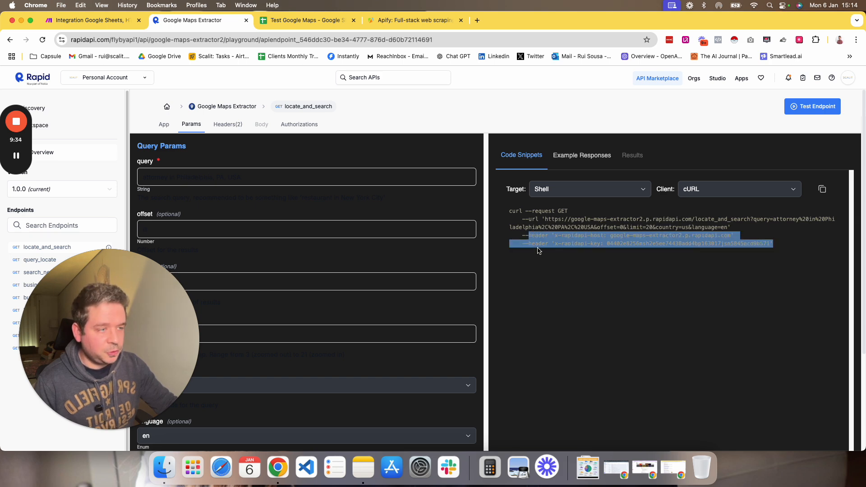
left_click(539, 261)
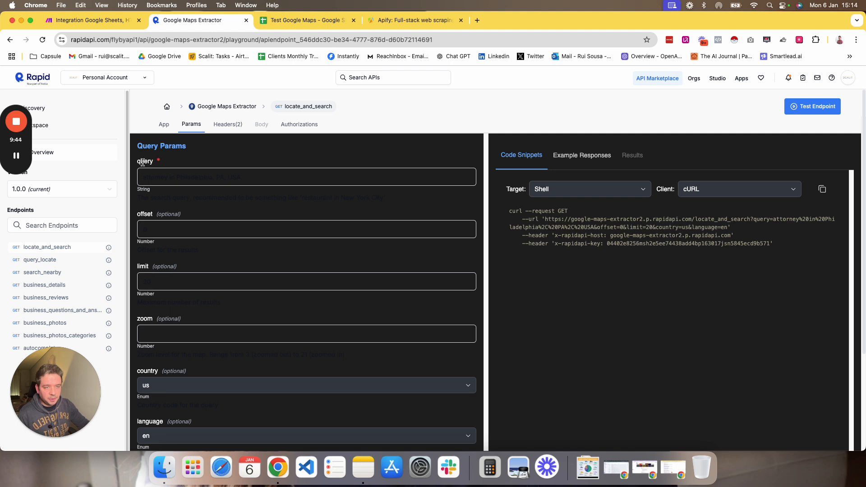
Compare the endpoint's query parameter name with the HTTP module's query string item named query.
left_click_drag(138, 161, 166, 163)
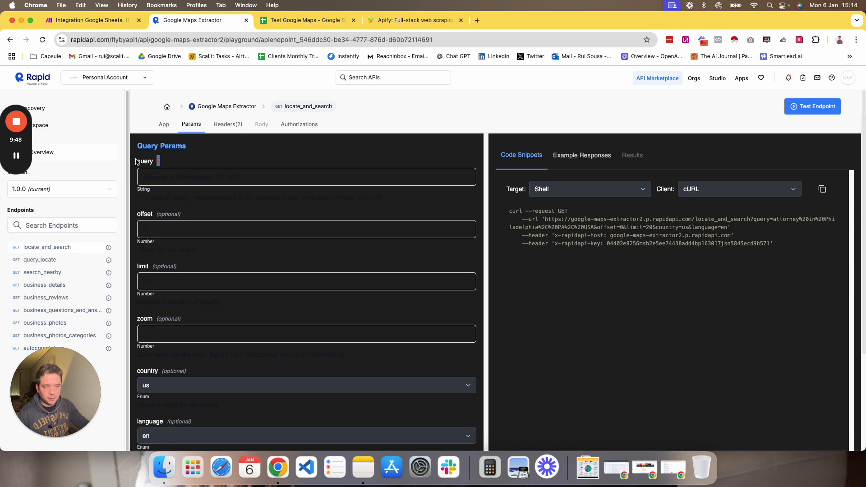
scroll(143, 163, "down", 5)
scroll(143, 165, "up", 5)
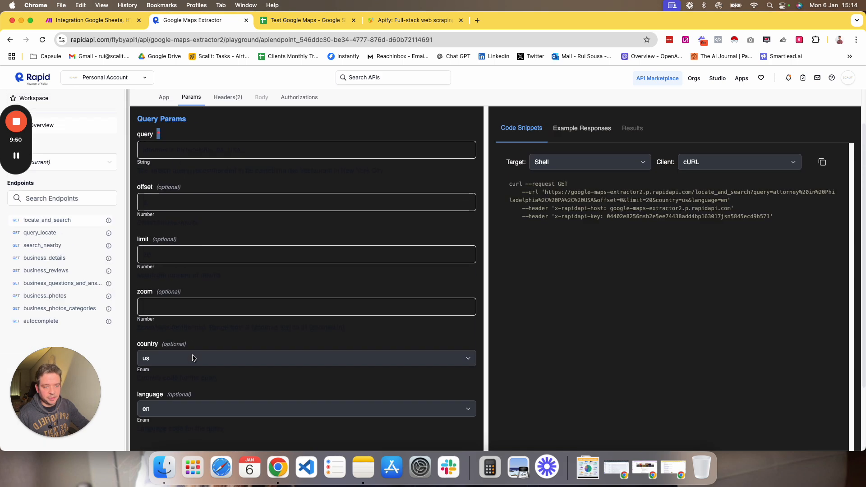
left_click(90, 19)
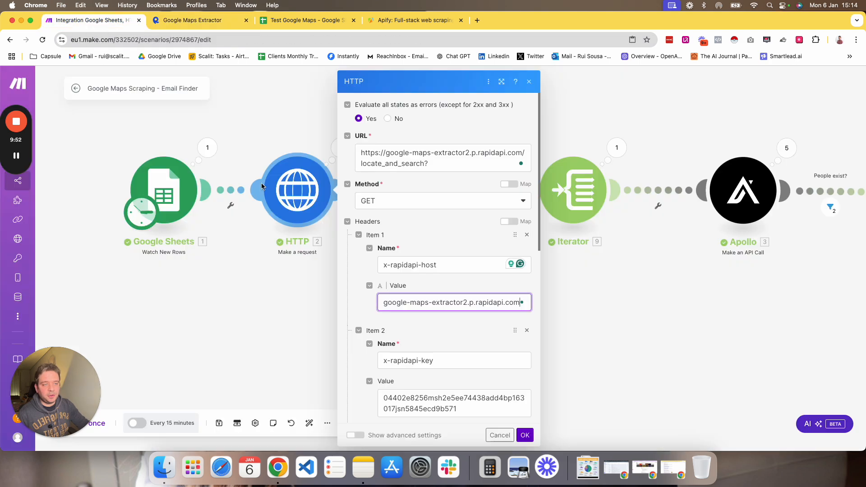
scroll(399, 304, "down", 6)
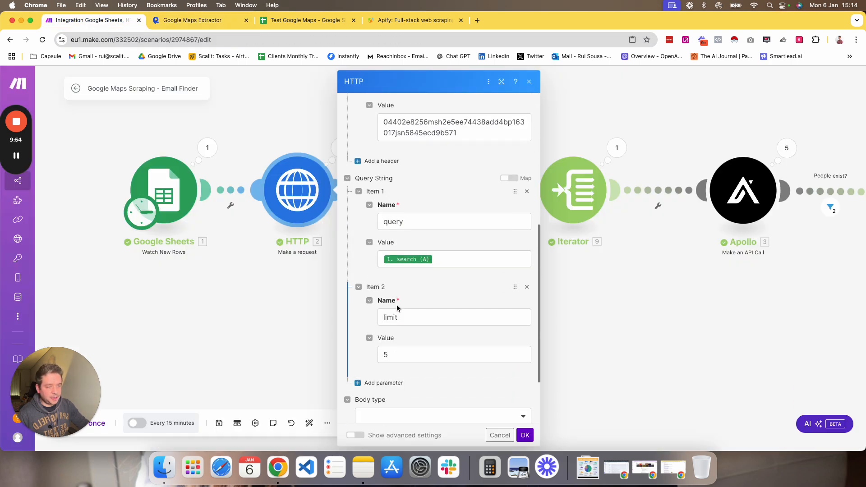
left_click(390, 223)
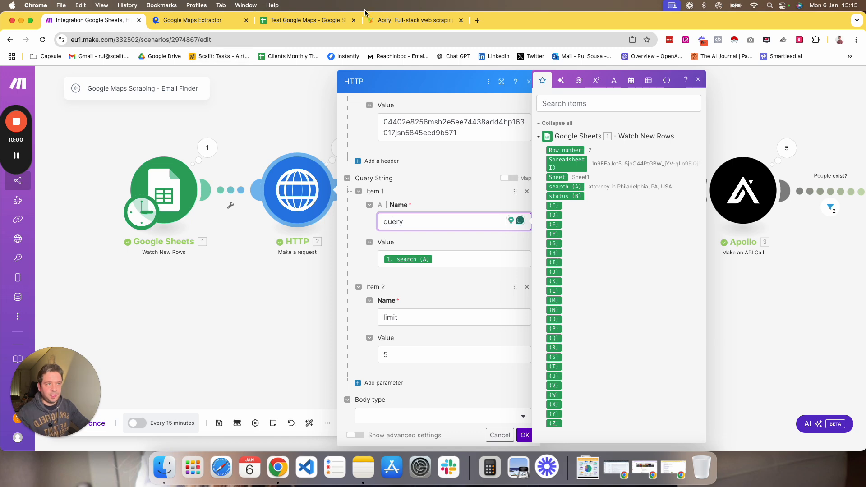
Compare the query parameter's example value with the search entry in the Google Sheet.
left_click(201, 22)
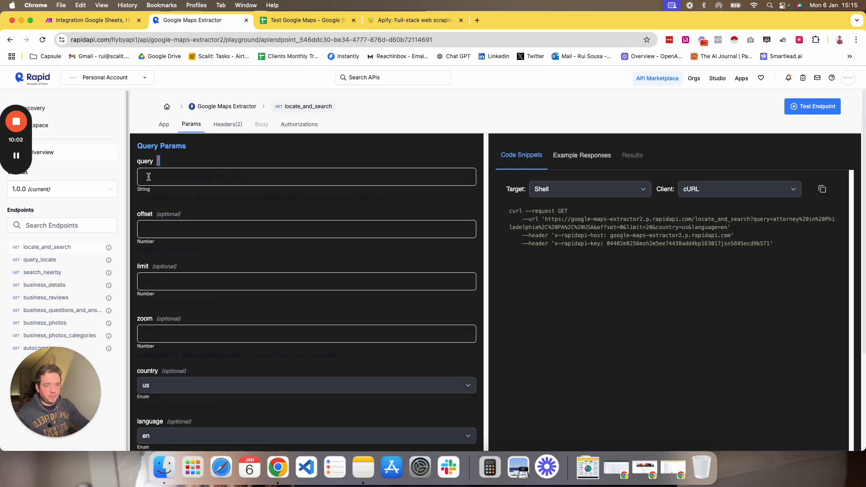
mouse_move(146, 177)
left_mouse_down()
mouse_move(245, 178)
mouse_move(133, 177)
left_mouse_up()
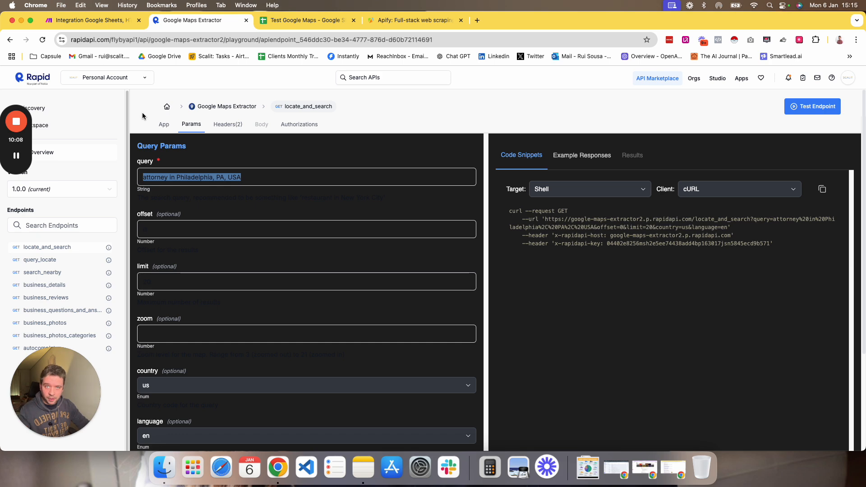
left_click(306, 19)
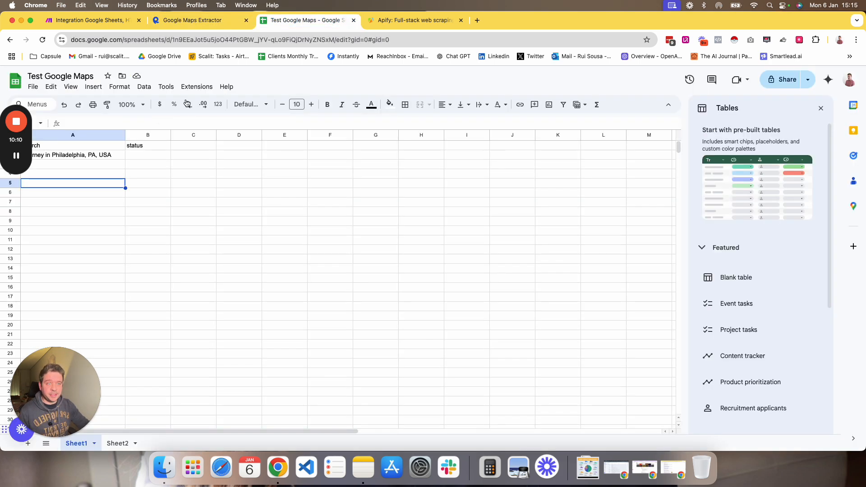
left_click_drag(4, 149, 4, 249)
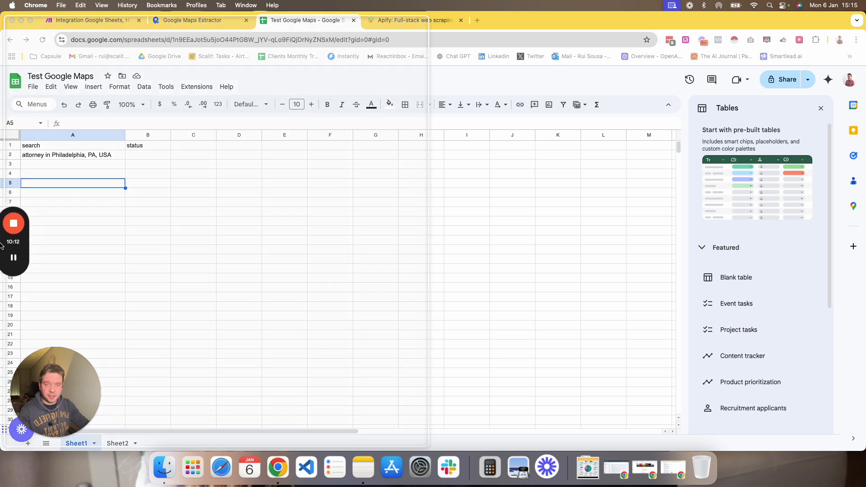
left_click(47, 156)
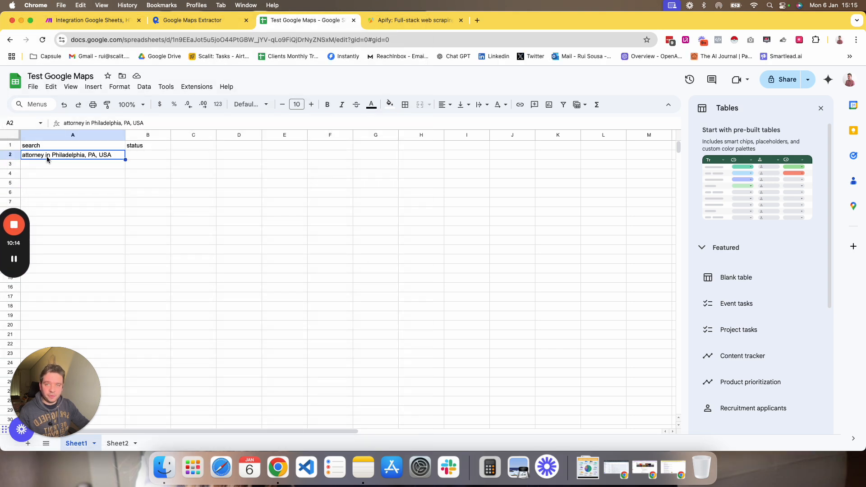
left_click(44, 169)
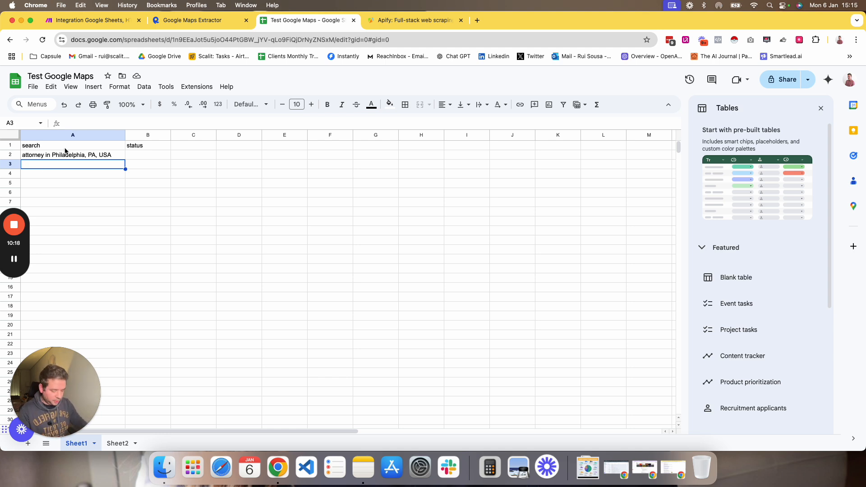
type("plumbers")
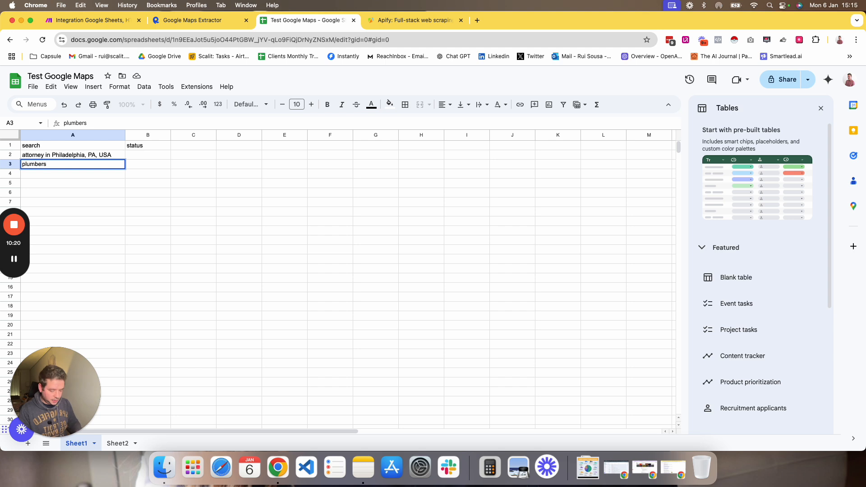
type(" in m")
type(" Miami, FL,")
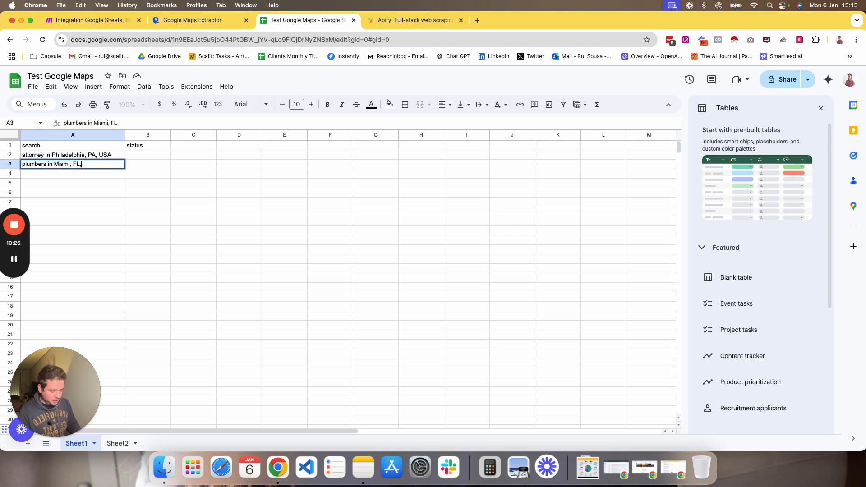
type(" USA")
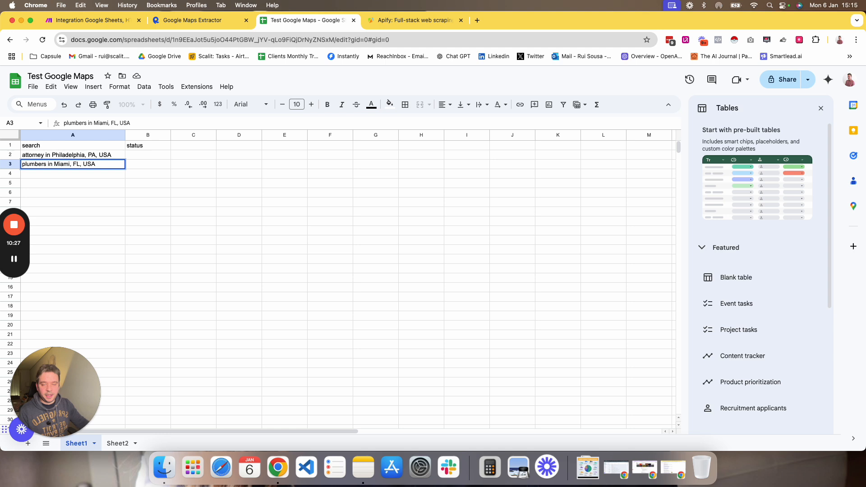
left_click(75, 175)
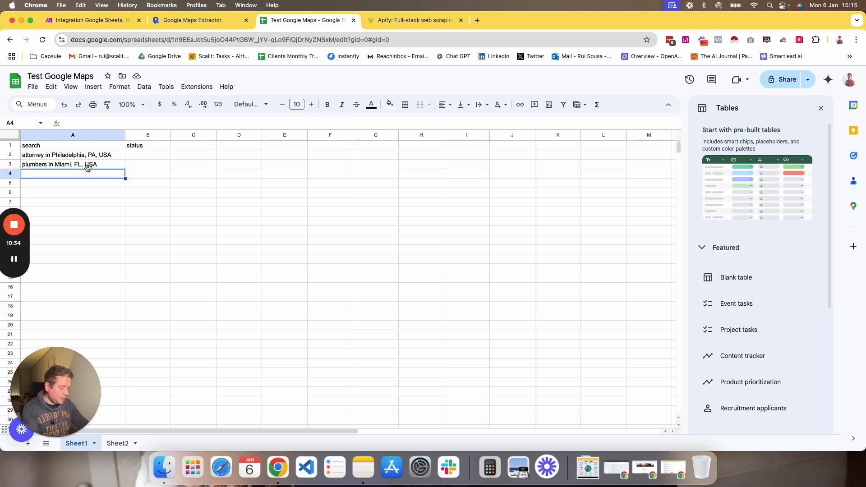
left_click(88, 167)
key("BackSpace")
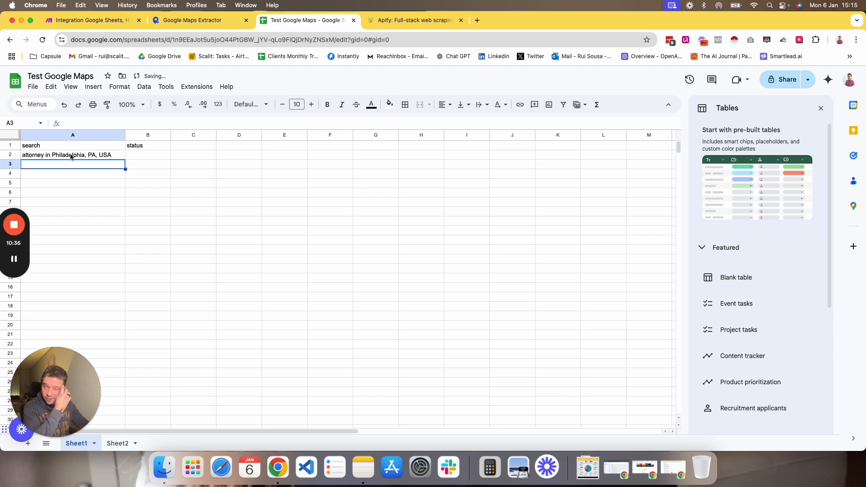
Compare the endpoint's query value with the HTTP module's query item mapped to the sheet's search column, then close the module.
left_click(185, 21)
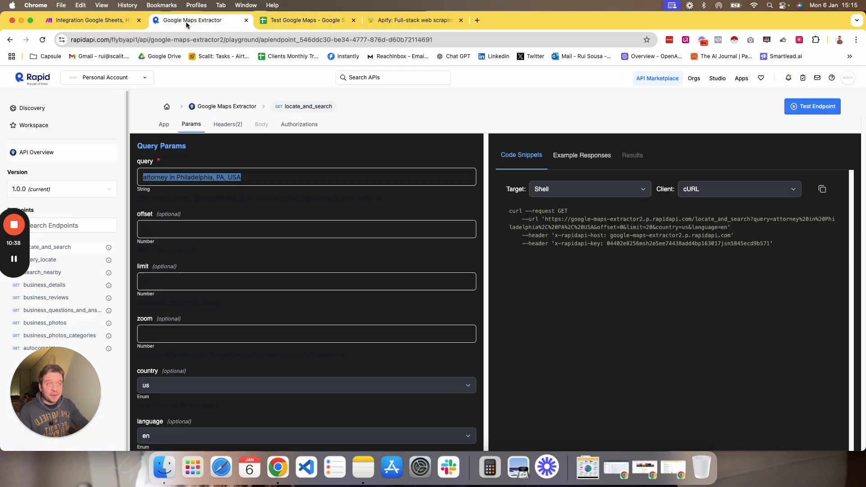
left_click(104, 25)
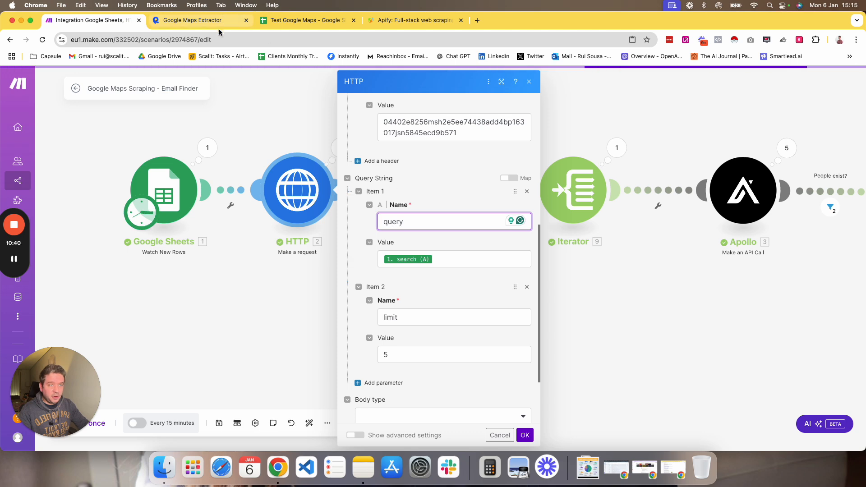
left_click(199, 20)
left_click_drag(137, 161, 162, 172)
left_click(75, 21)
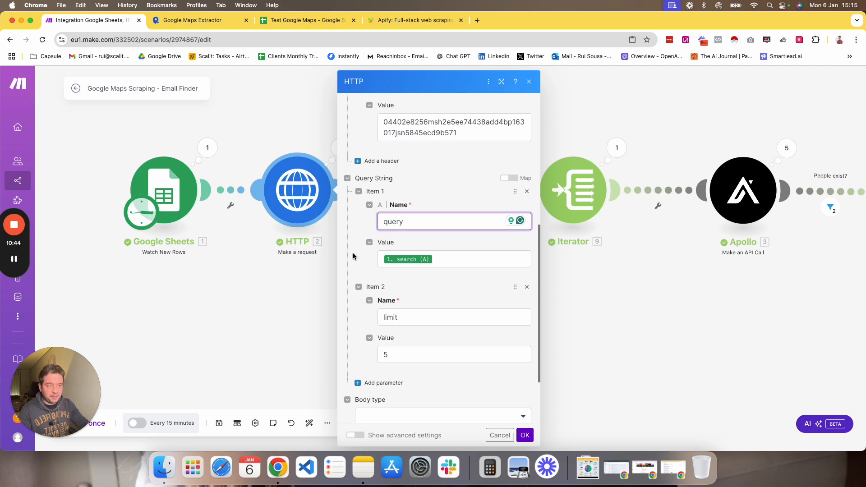
left_click(465, 266)
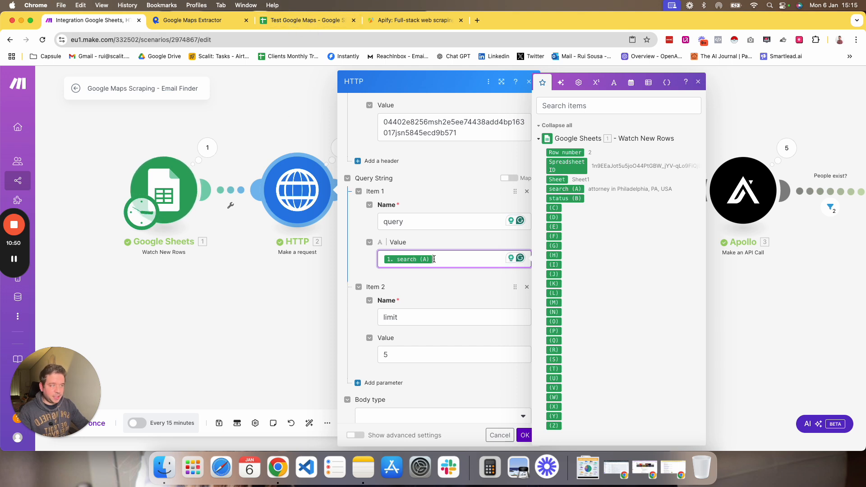
left_click(433, 275)
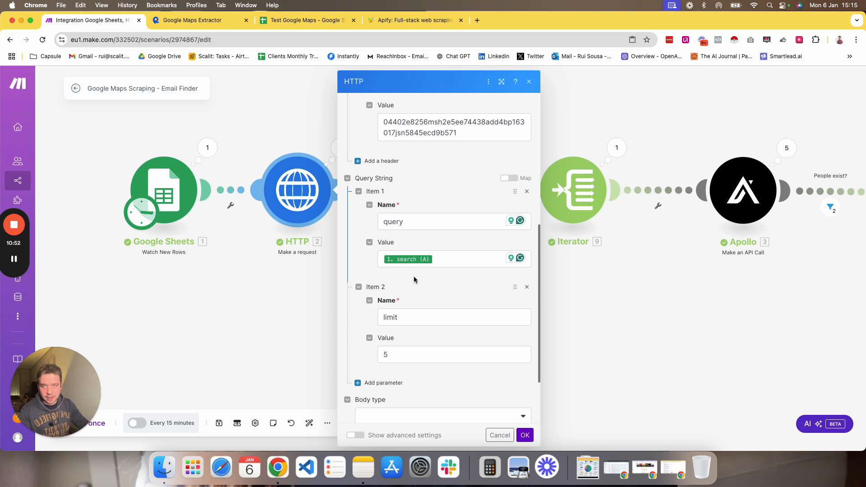
scroll(406, 261, "down", 3)
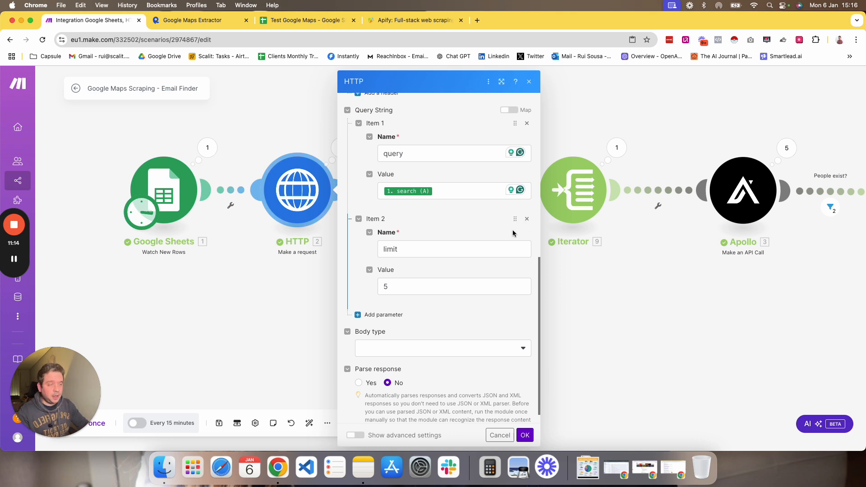
left_click(256, 309)
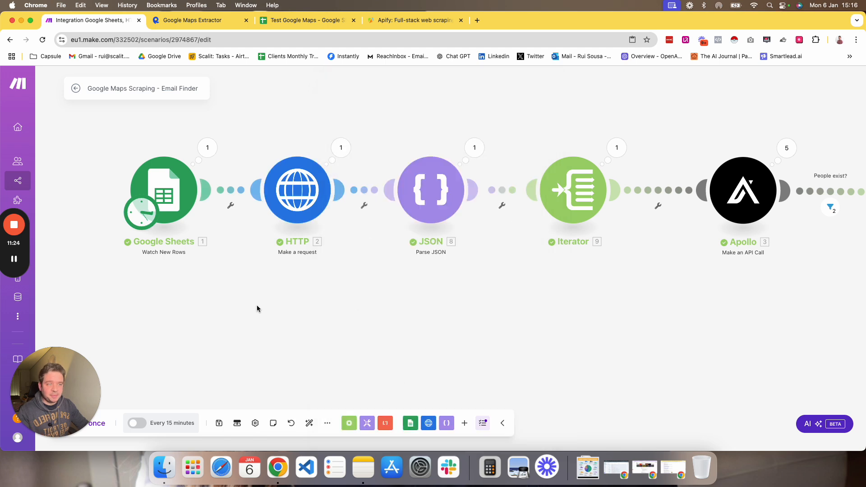
Inspect the Data field in the HTTP module's last run output.
scroll(272, 308, "right", 5)
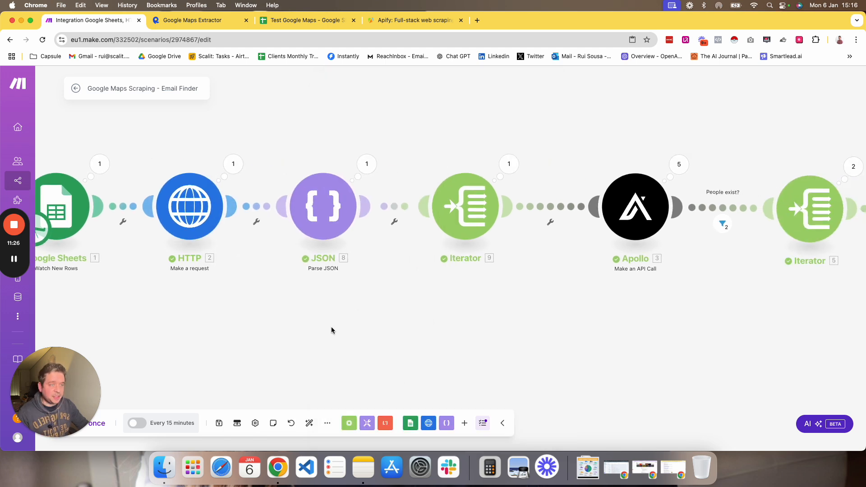
left_click_drag(270, 292, 373, 292)
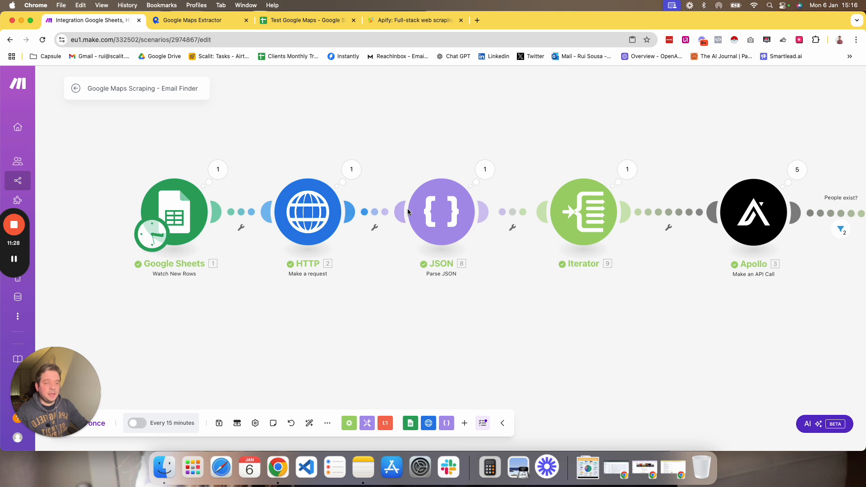
scroll(589, 318, "right", 3)
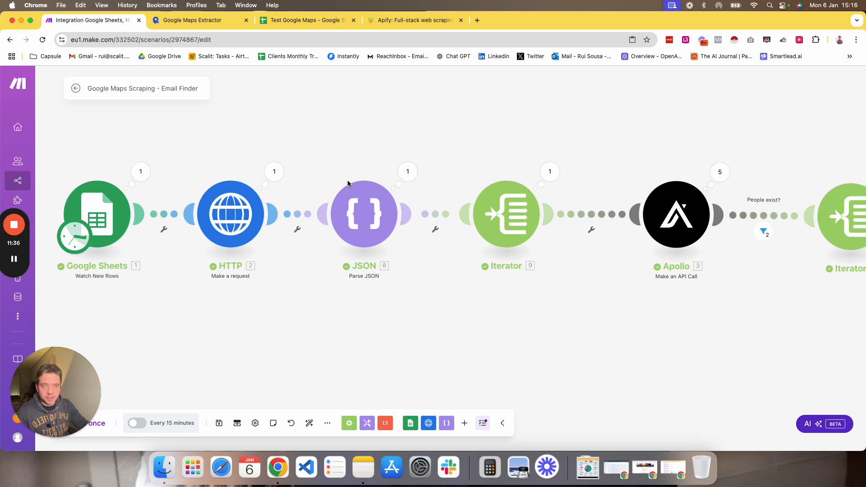
left_click(273, 172)
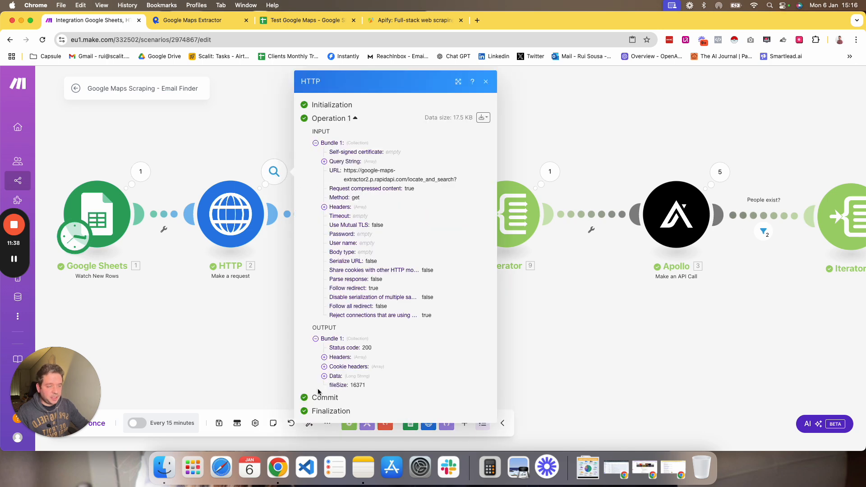
left_click(325, 378)
scroll(352, 262, "down", 6)
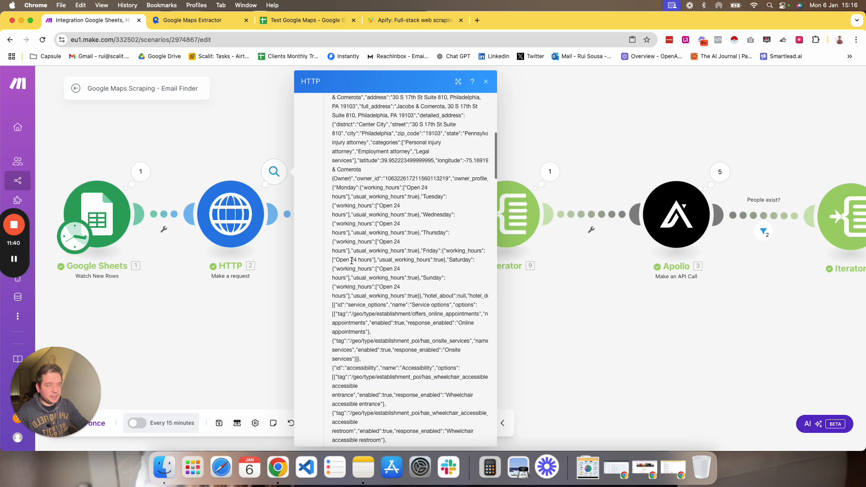
scroll(351, 262, "up", 2)
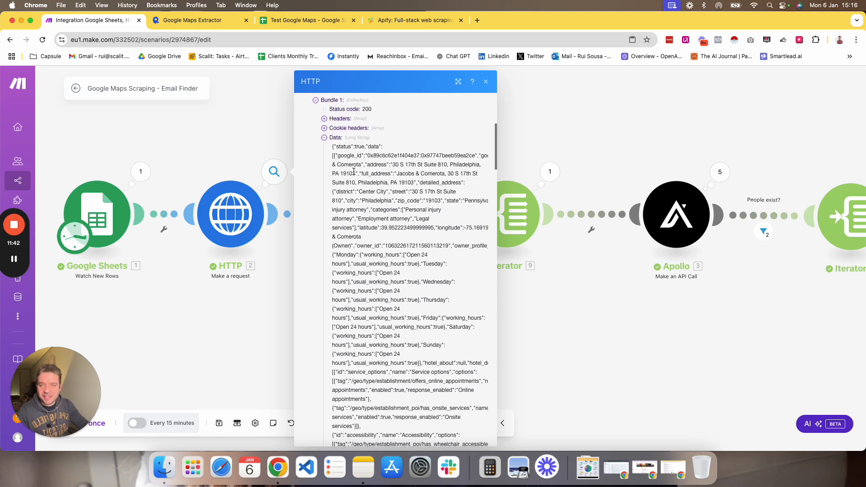
mouse_move(354, 200)
left_mouse_down()
mouse_move(333, 159)
mouse_move(341, 209)
left_mouse_up()
left_click(333, 158)
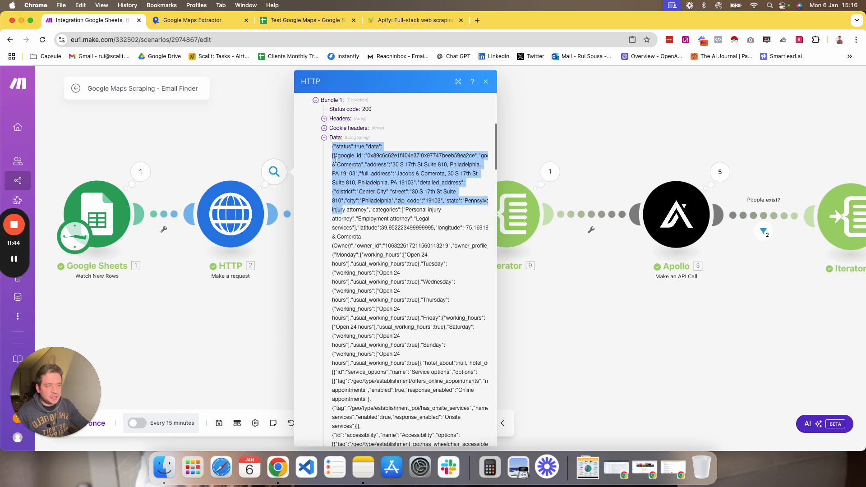
left_click(332, 145)
left_click_drag(331, 145, 339, 417)
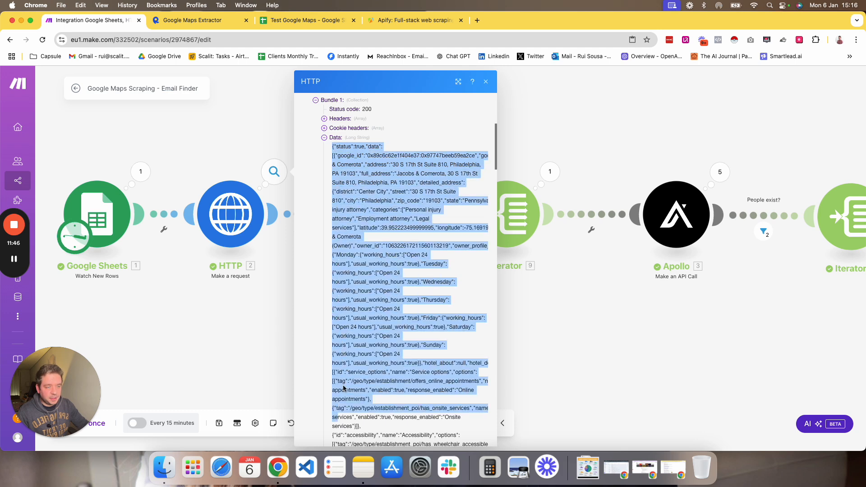
scroll(352, 291, "down", 5)
left_click(193, 331)
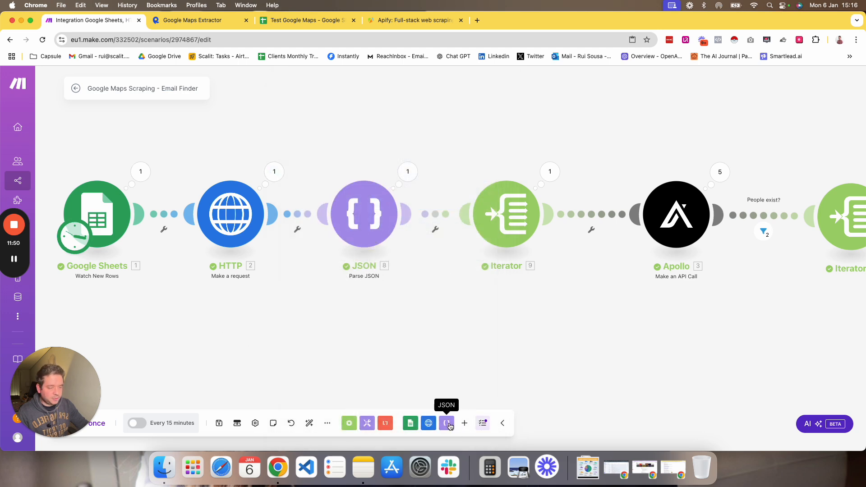
right_click(427, 345)
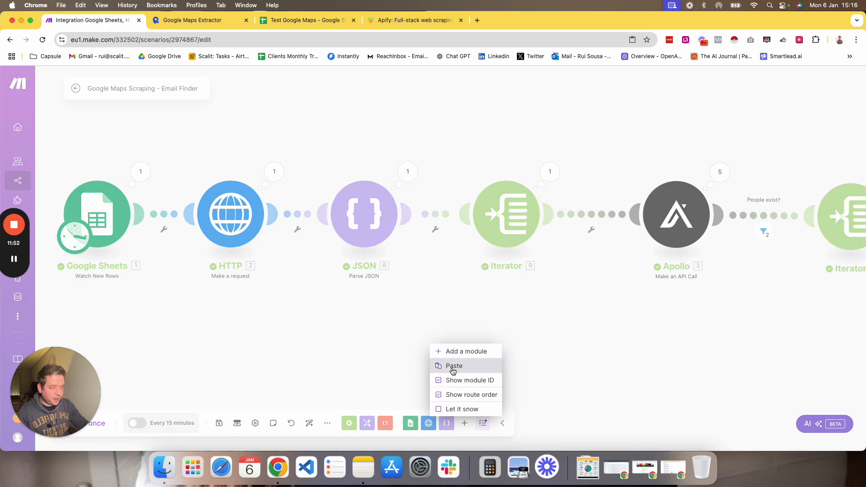
left_click(470, 351)
left_click(414, 355)
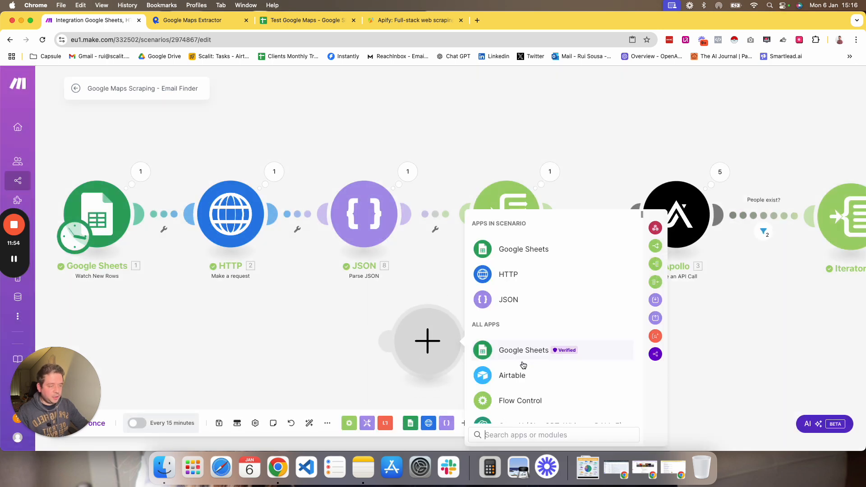
type("json")
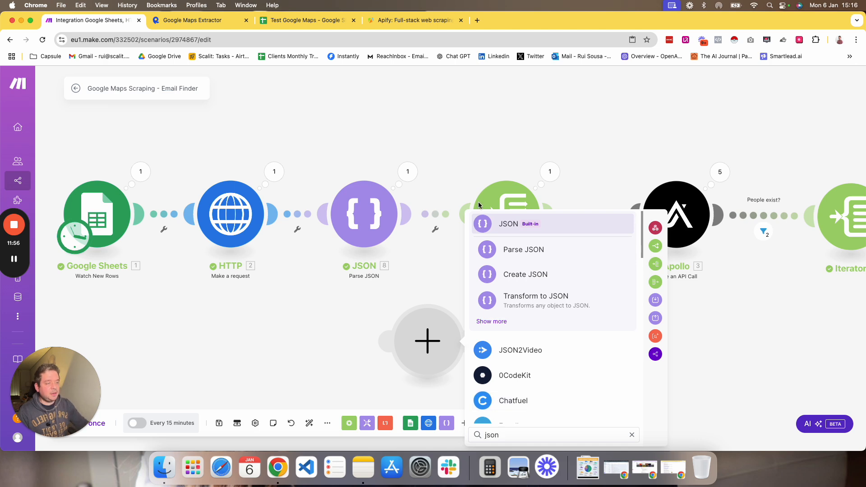
left_click(536, 257)
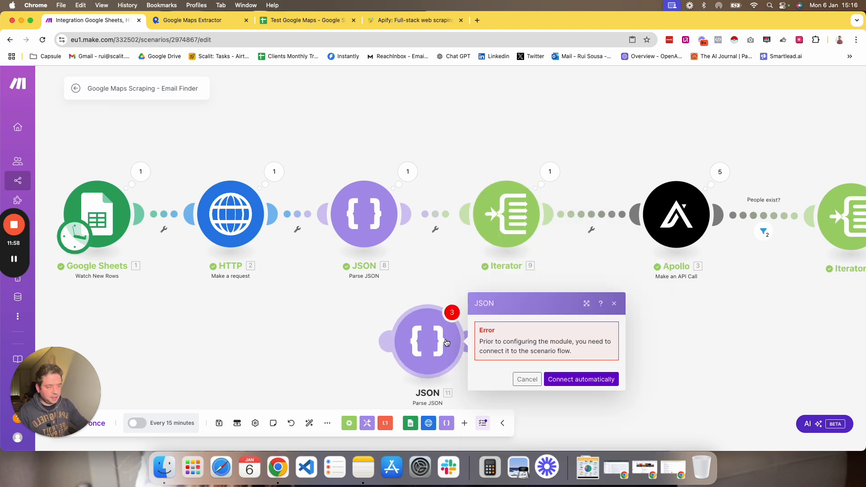
right_click(436, 334)
left_click(478, 440)
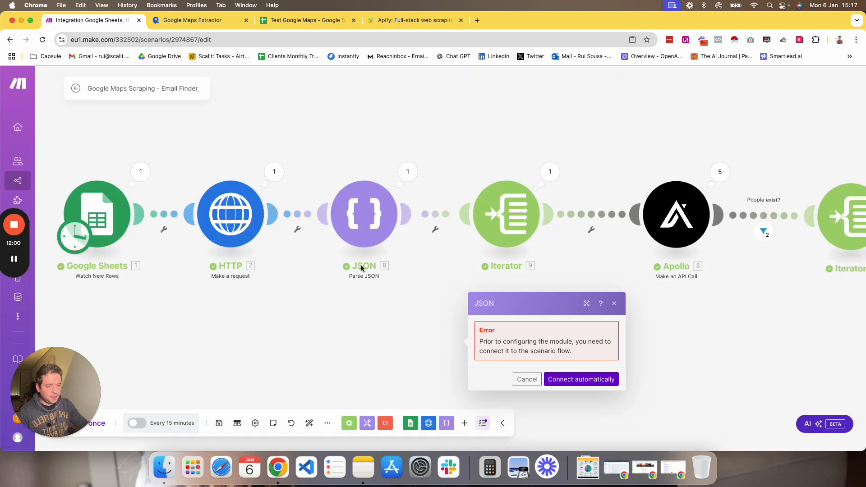
Inspect the Parse JSON module's JSON string mapping and the data items in its run output.
left_click(364, 221)
left_click(458, 253)
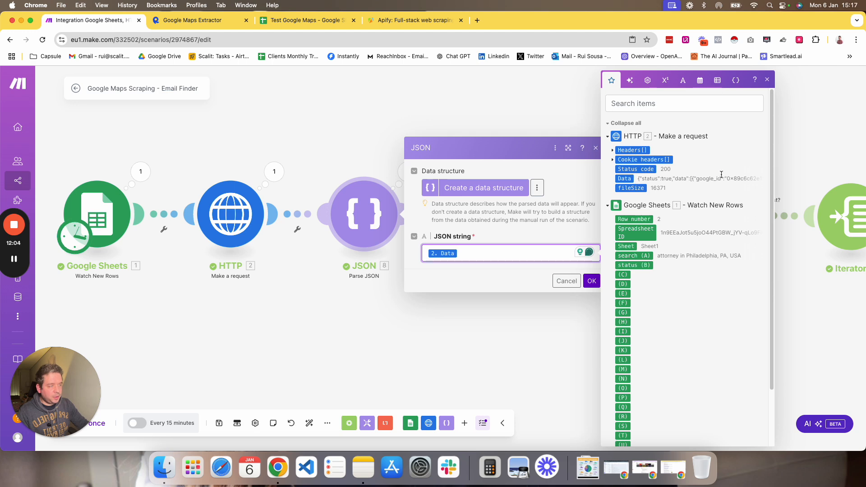
left_click(495, 334)
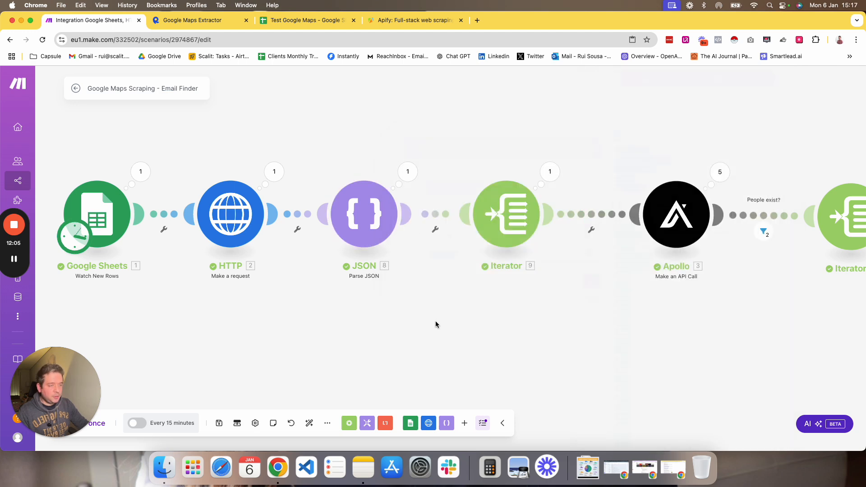
left_click(408, 172)
left_click(461, 210)
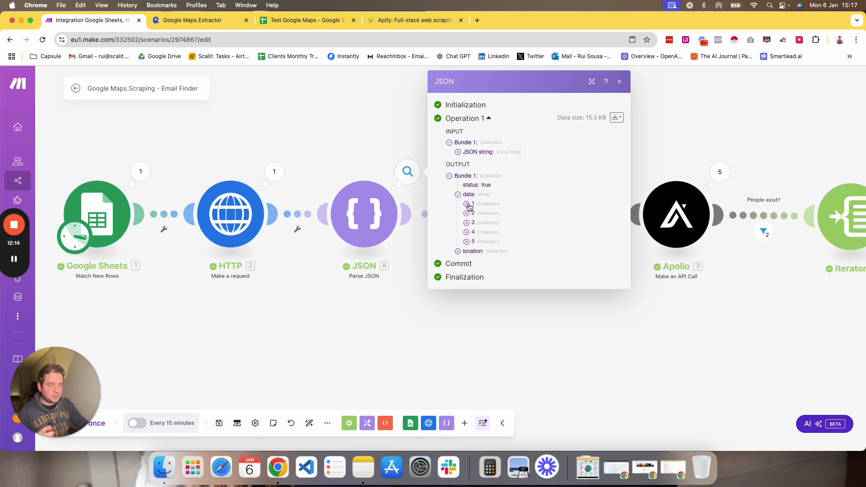
left_click(467, 205)
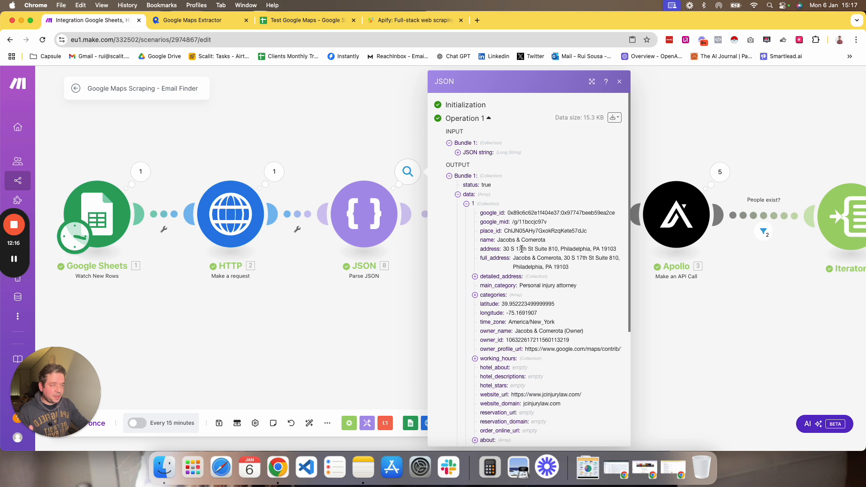
scroll(521, 249, "down", 3)
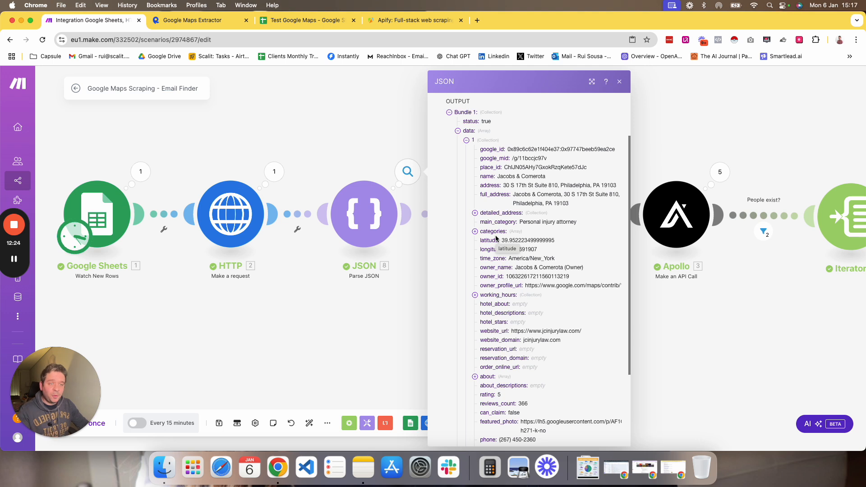
scroll(520, 264, "down", 3)
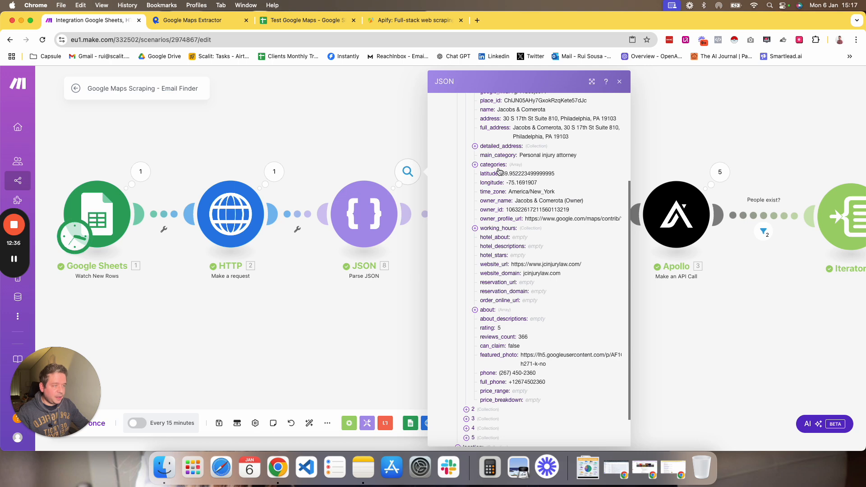
scroll(497, 271, "down", 2)
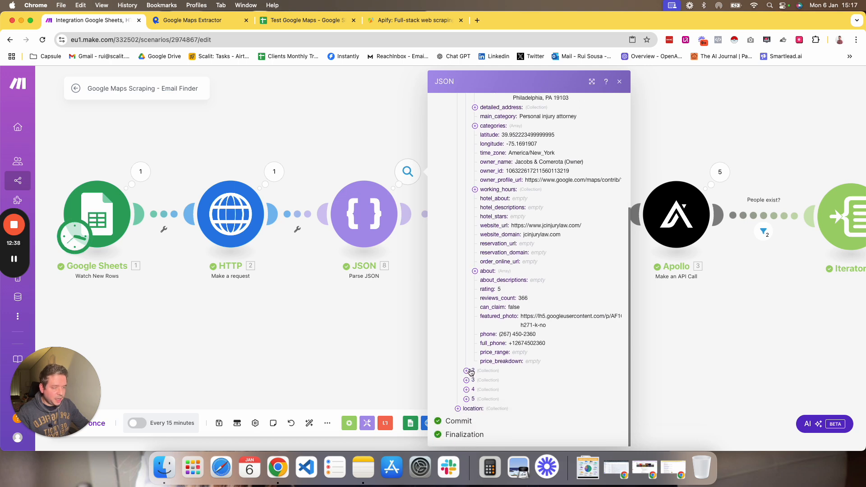
left_click(470, 371)
scroll(507, 368, "down", 4)
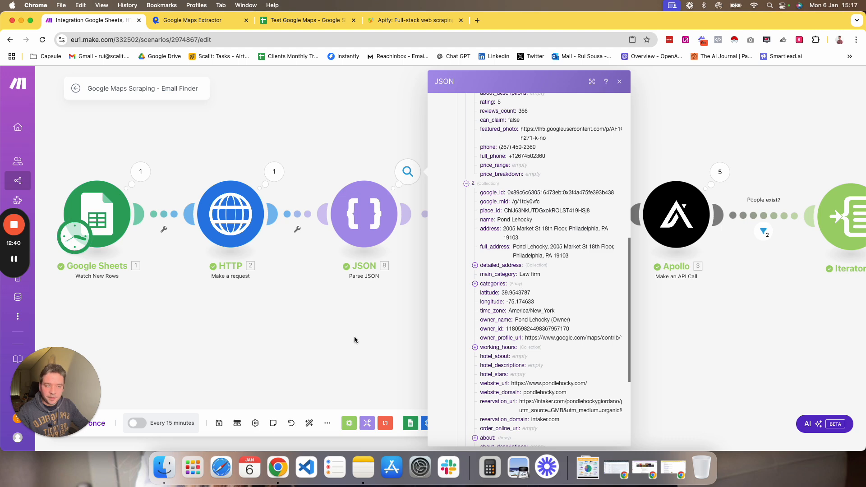
left_click(394, 234)
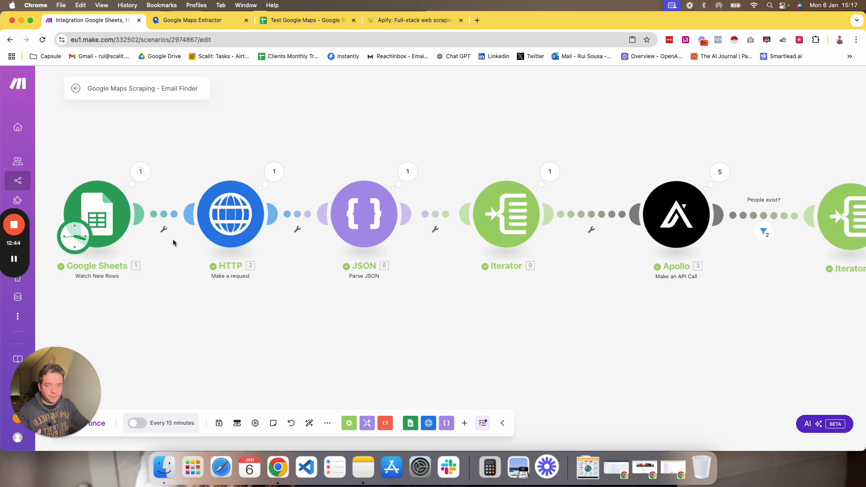
Inspect the Parse JSON output bundle and the Iterator module's output bundles.
scroll(446, 302, "right", 3)
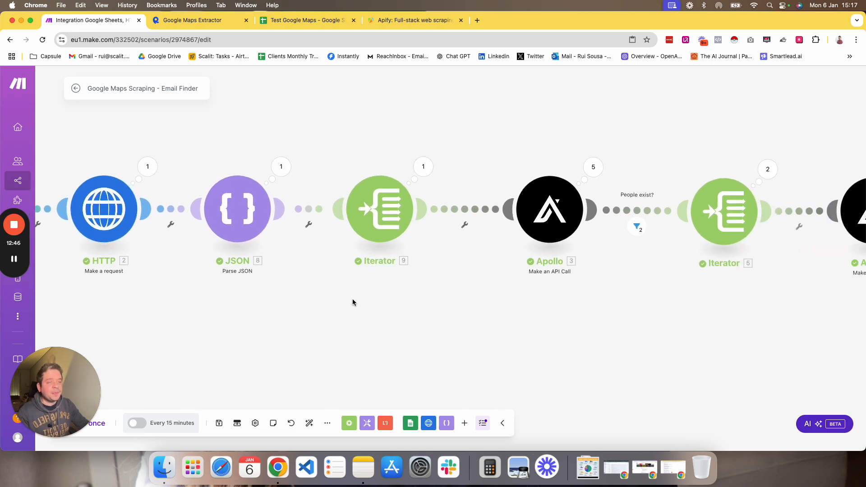
left_click(281, 168)
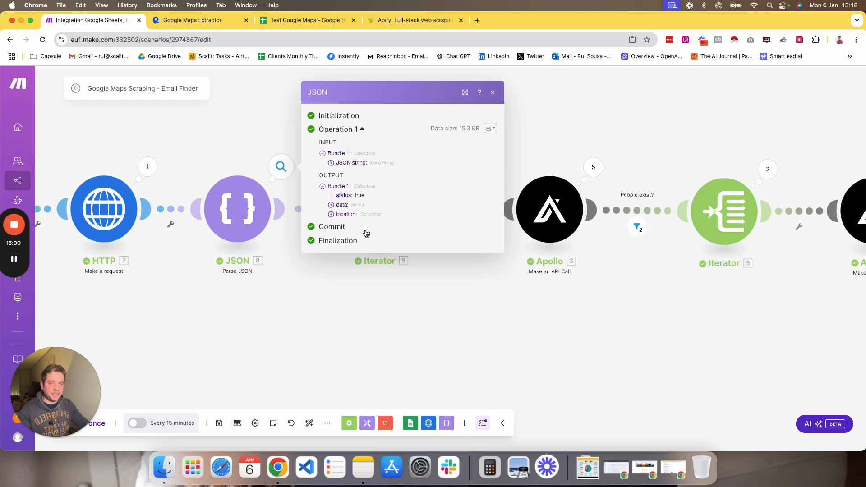
left_click(344, 206)
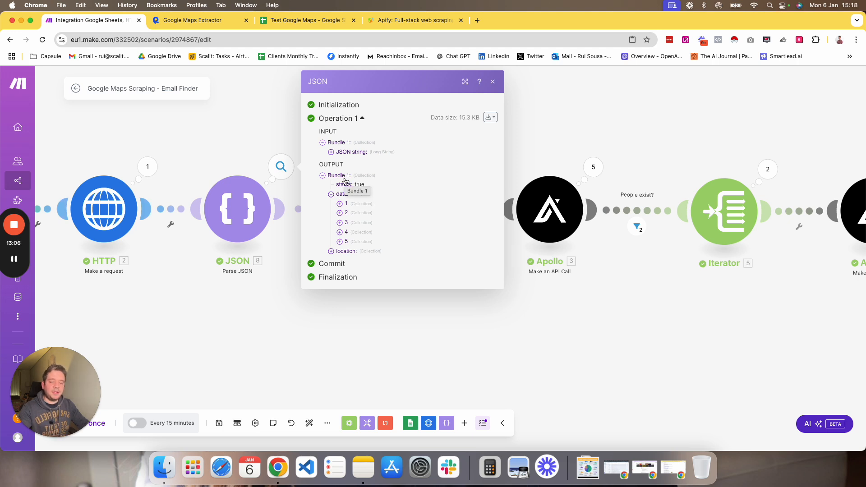
left_click(345, 319)
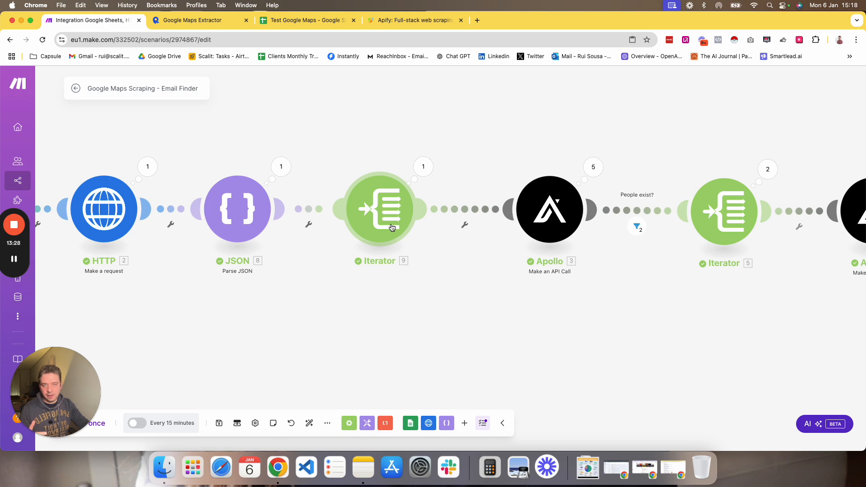
left_click(423, 166)
left_click(465, 177)
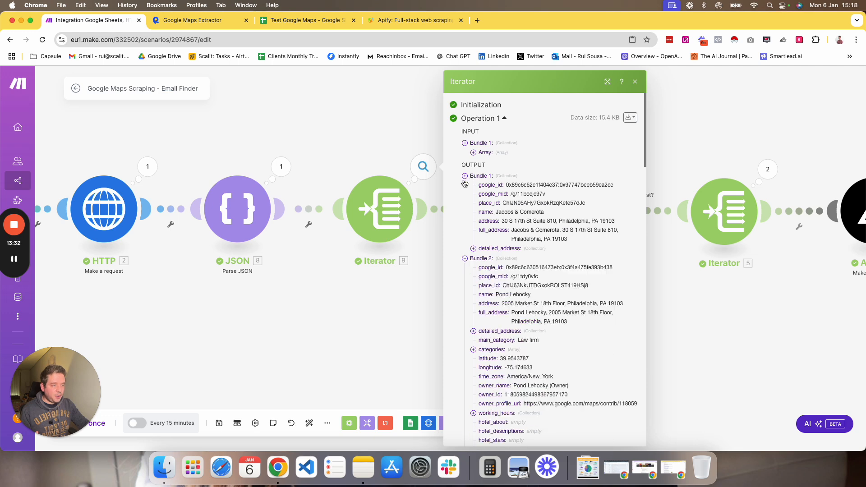
Expand the Iterator module's output bundles to examine each scraped business.
left_click(465, 186)
left_click(465, 194)
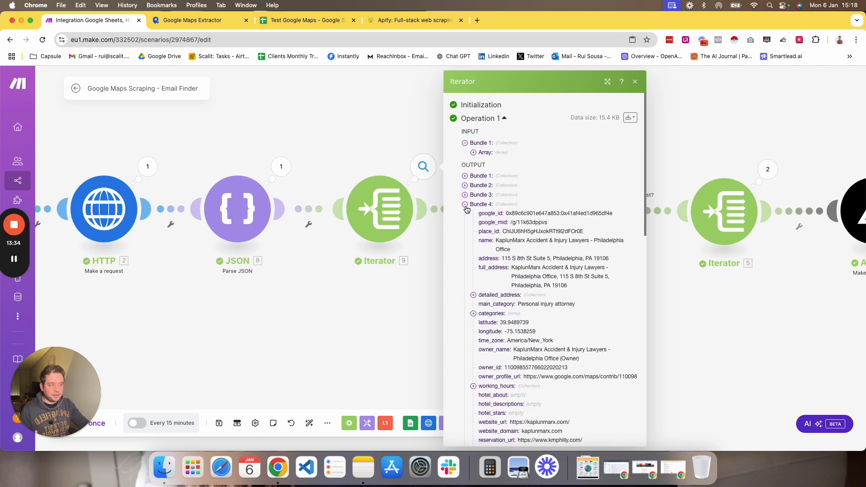
left_click(465, 204)
left_click(465, 214)
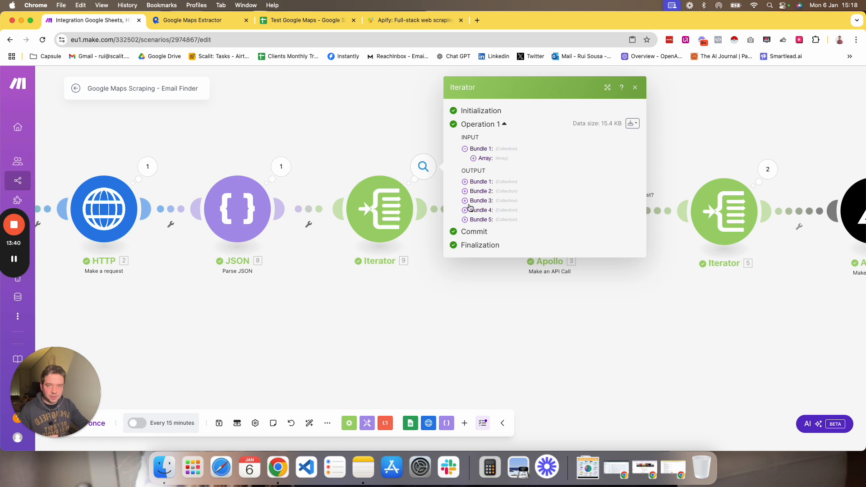
Inspect the Iterator module's Array mapping and the Parse JSON data items it maps, then close the settings.
left_click(388, 224)
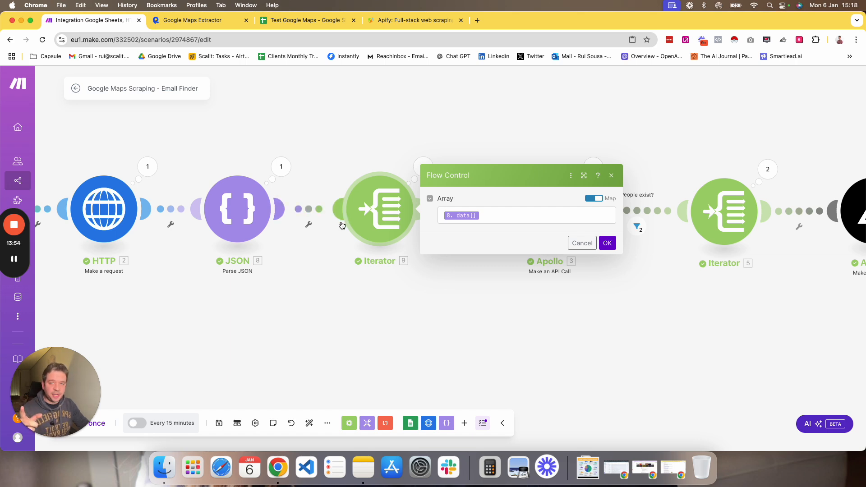
left_click(496, 218)
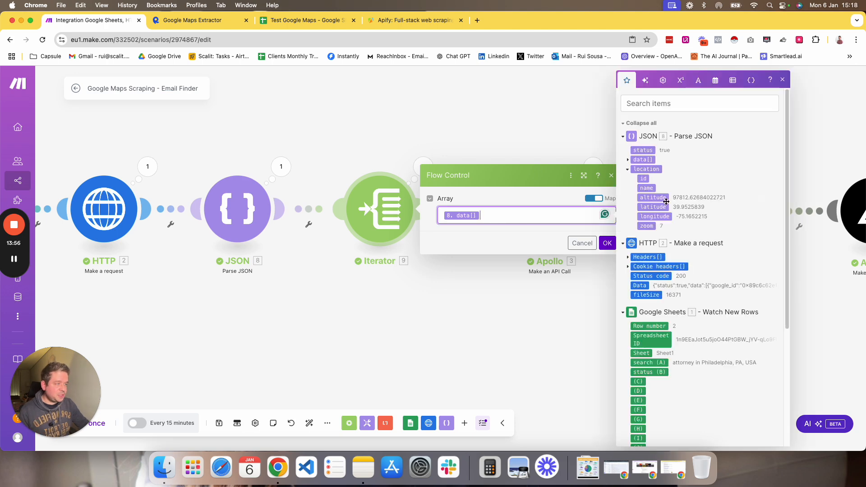
left_click(629, 162)
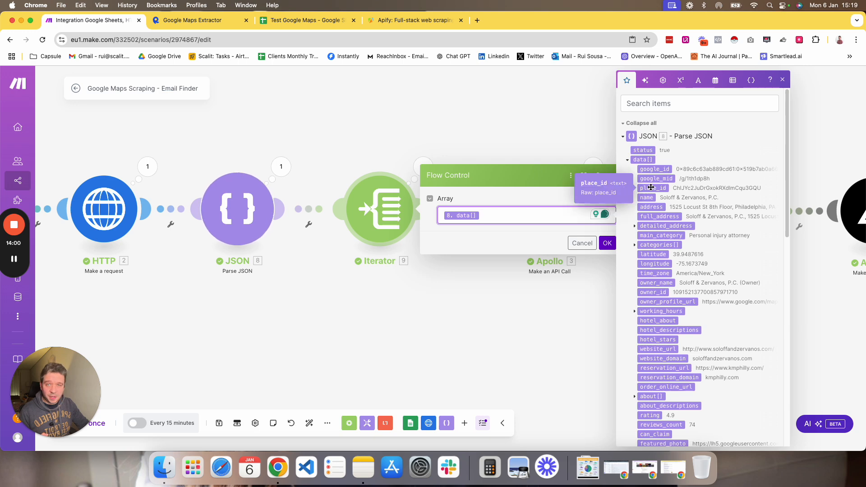
left_click(607, 243)
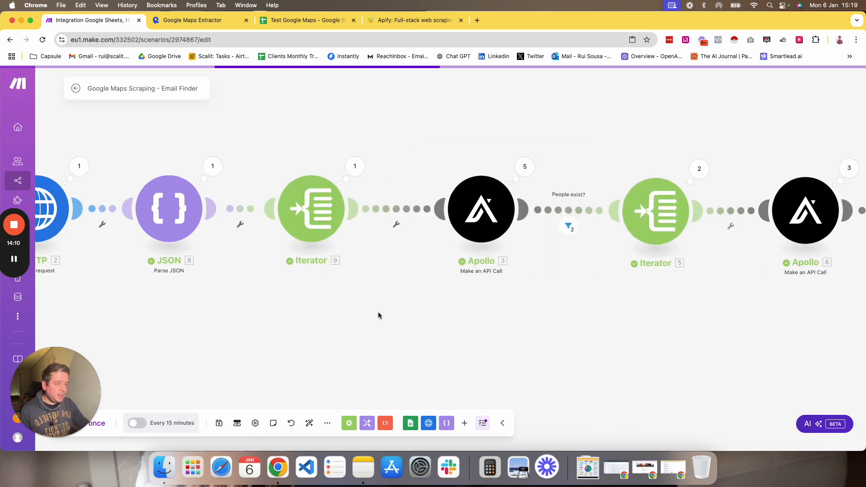
Inspect the fields of the Iterator module's first output bundle, such as website and phone.
scroll(378, 315, "right", 5)
scroll(377, 300, "right", 4)
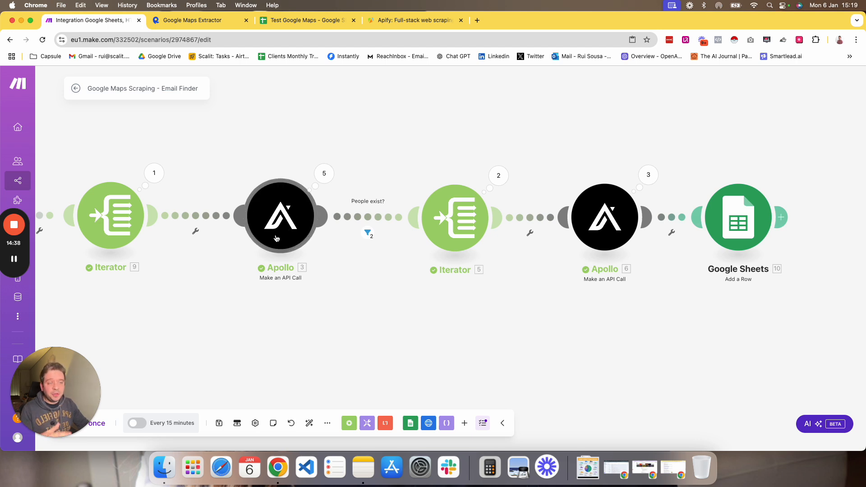
scroll(277, 238, "left", 8)
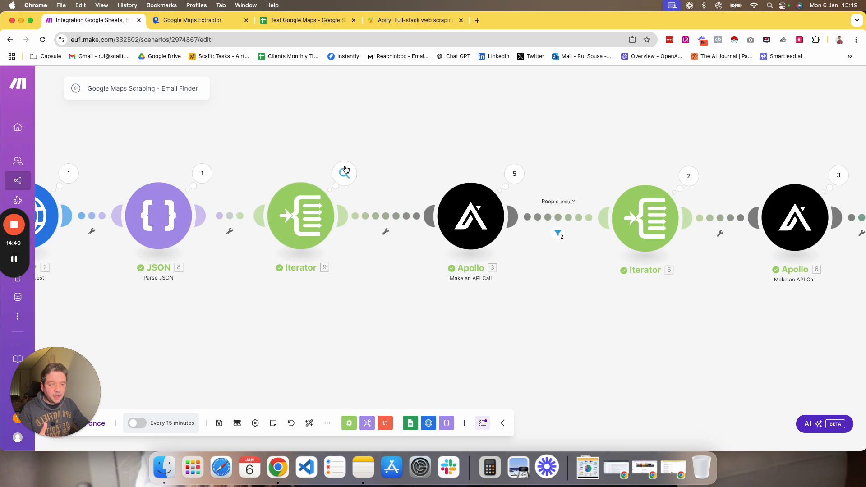
left_click(344, 173)
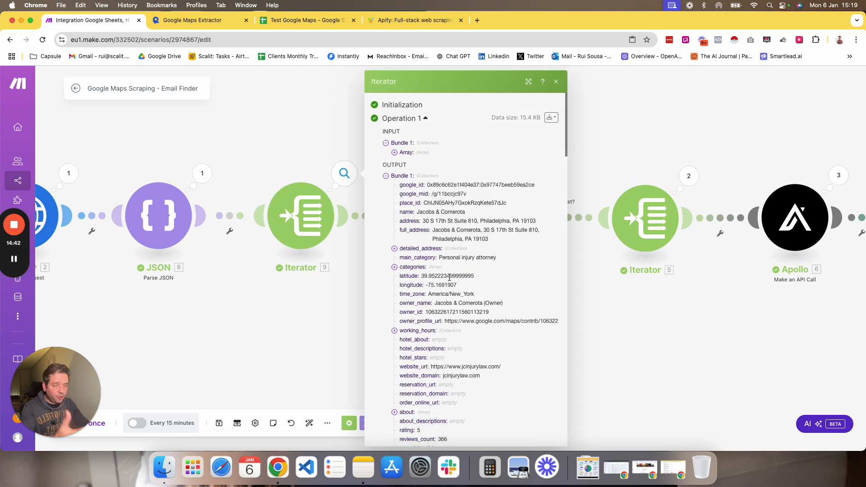
scroll(444, 239, "down", 3)
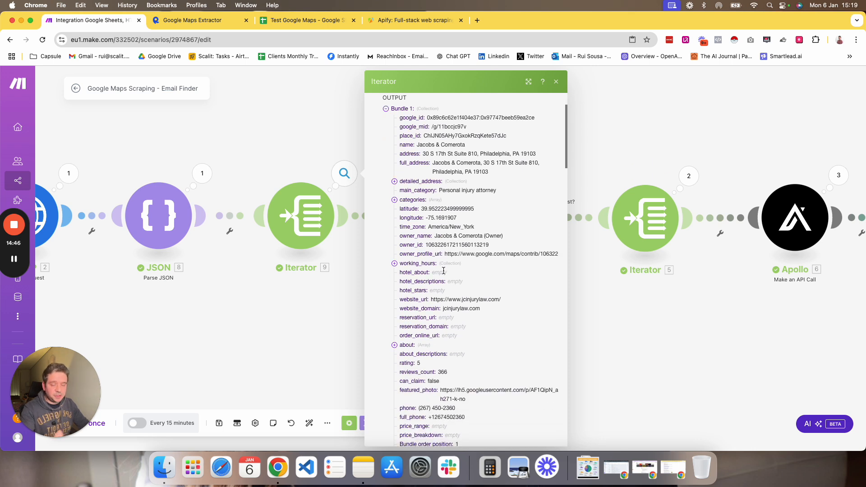
scroll(455, 176, "up", 1)
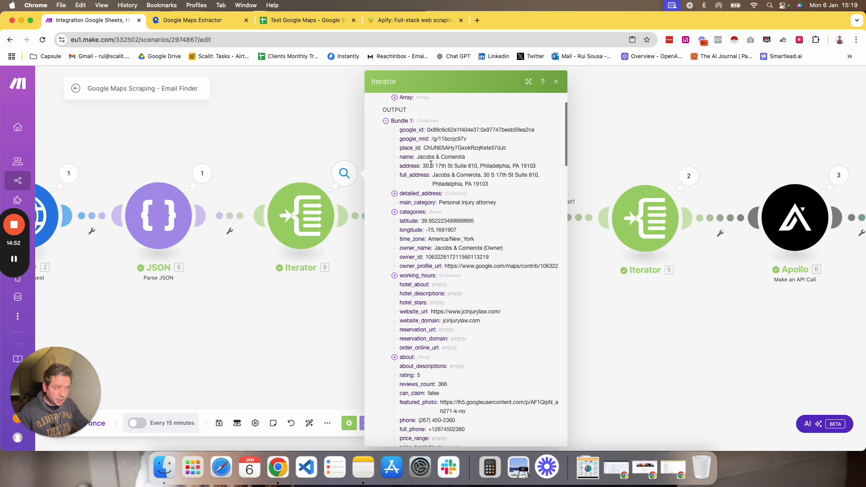
scroll(437, 291, "down", 4)
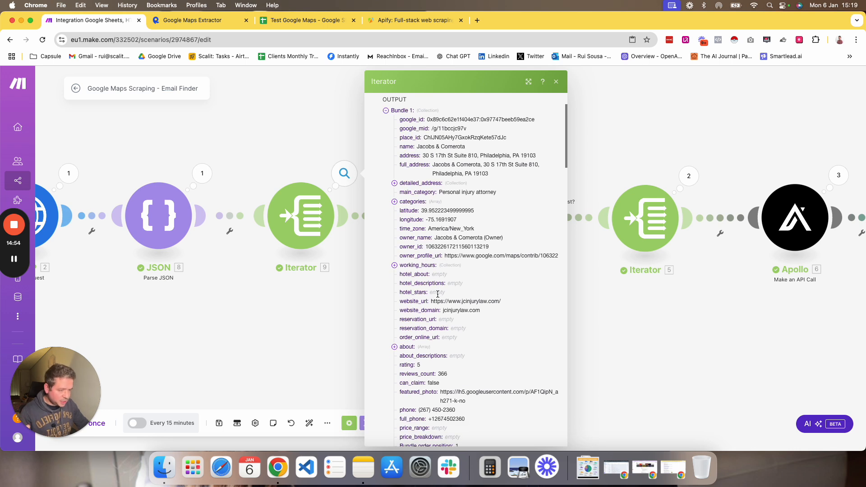
left_click_drag(432, 356, 477, 359)
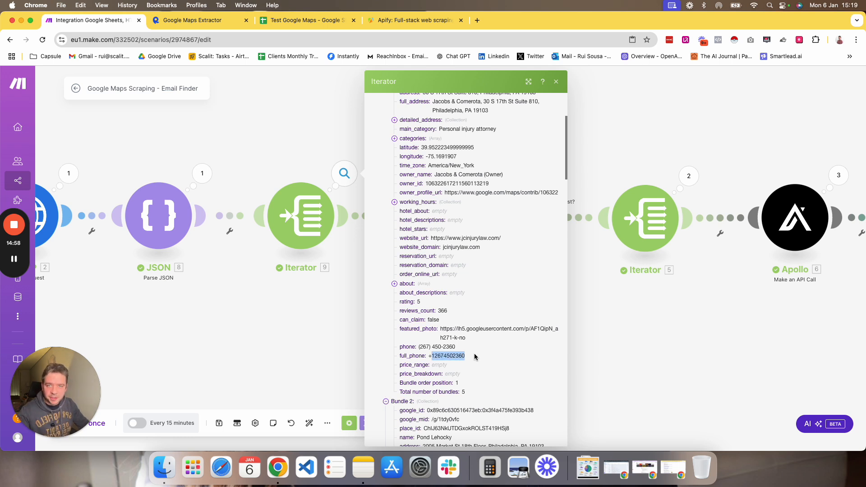
scroll(495, 190, "up", 1)
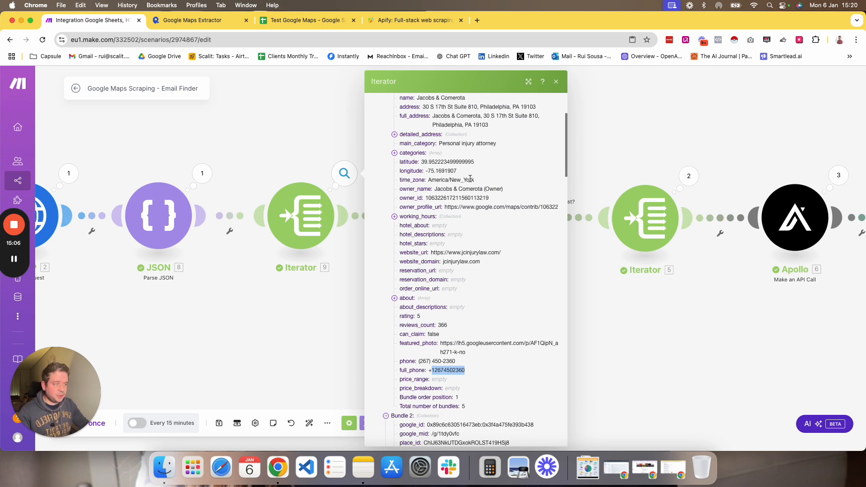
scroll(476, 171, "up", 4)
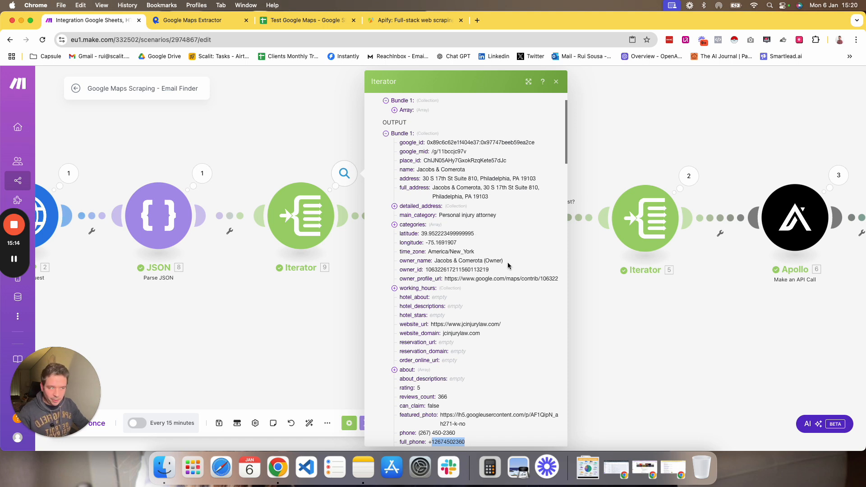
left_click(286, 329)
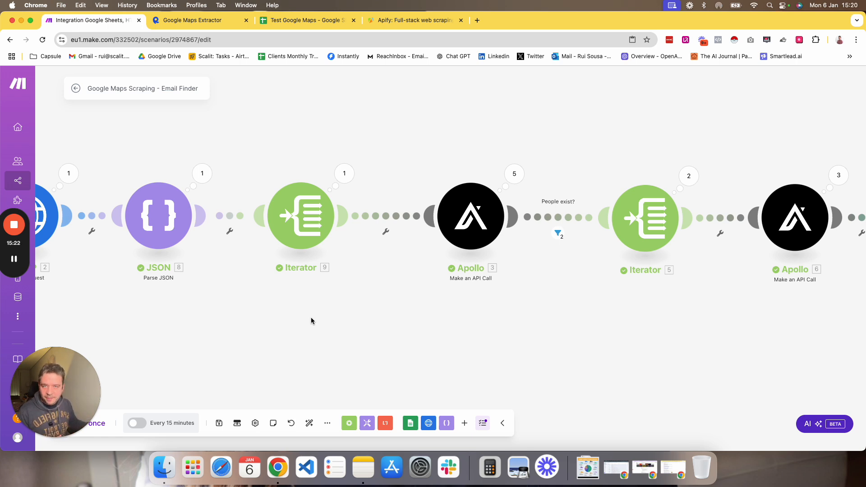
scroll(510, 333, "right", 5)
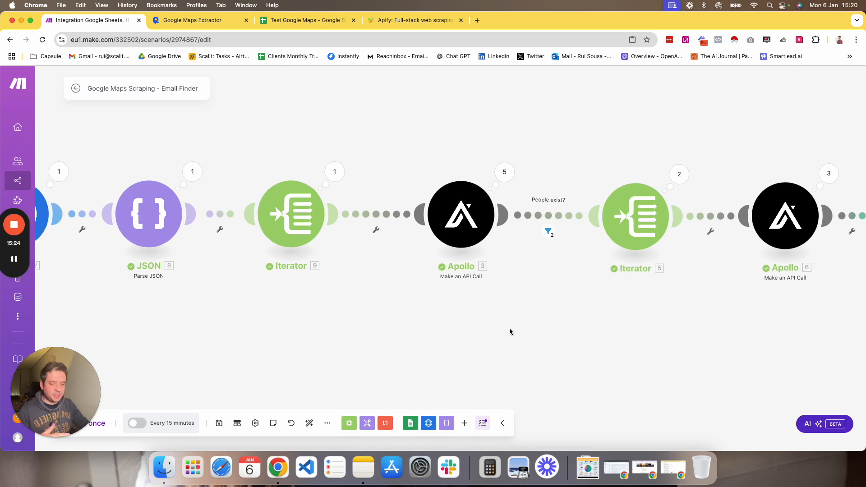
left_click_drag(459, 329, 398, 330)
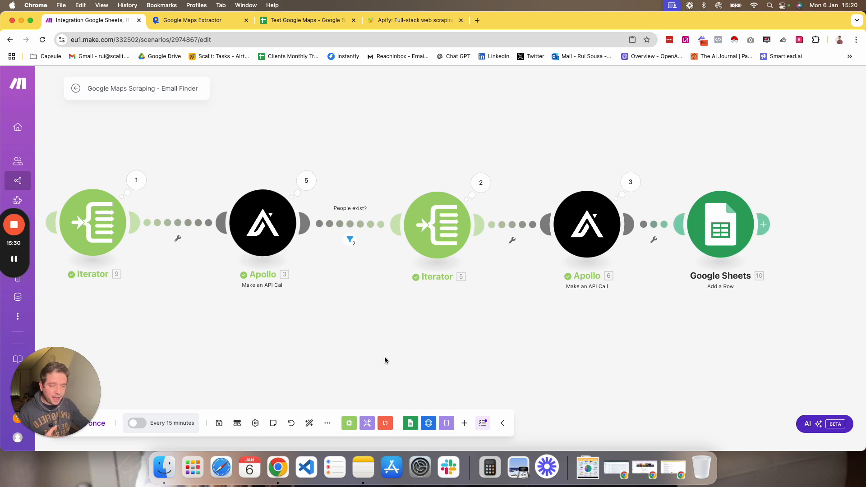
right_click(536, 357)
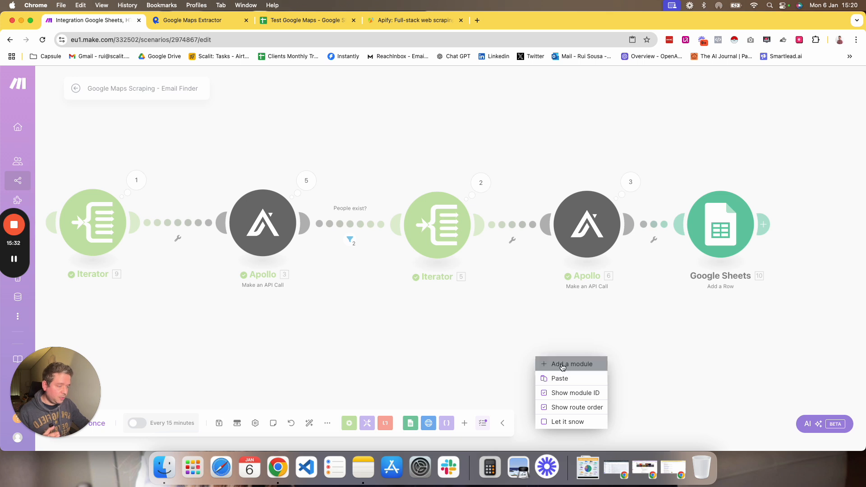
left_click(563, 365)
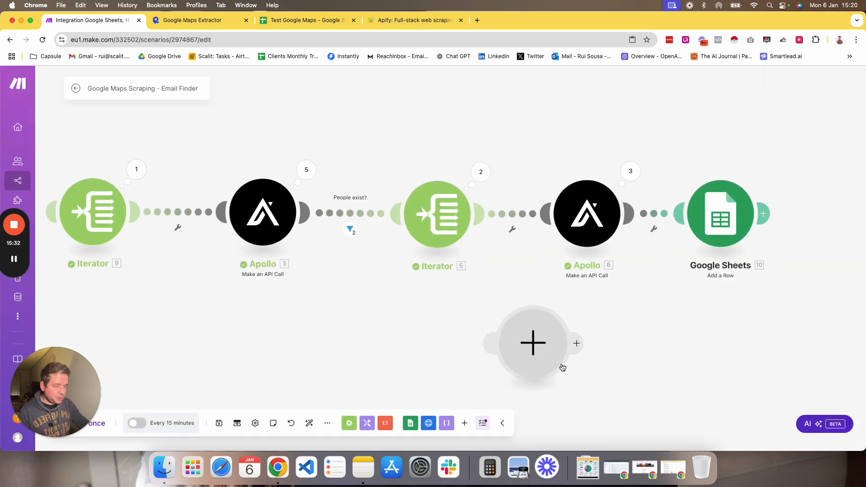
left_click(523, 352)
type("apo")
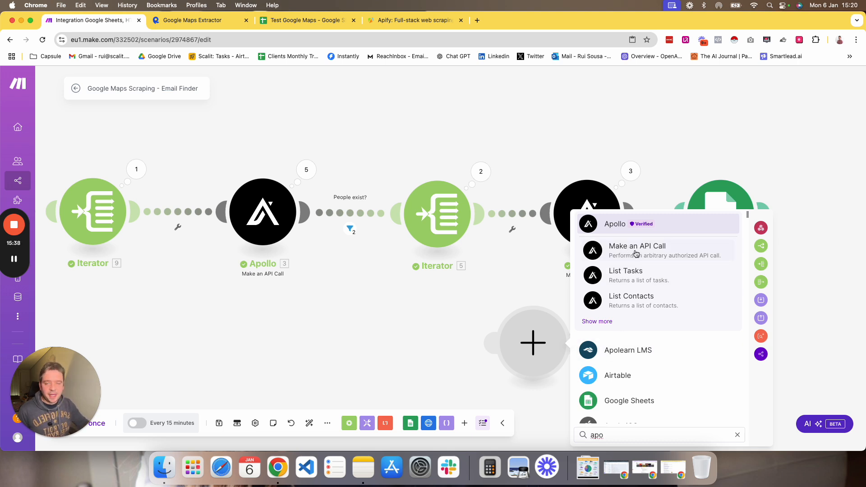
right_click(544, 340)
left_click(571, 364)
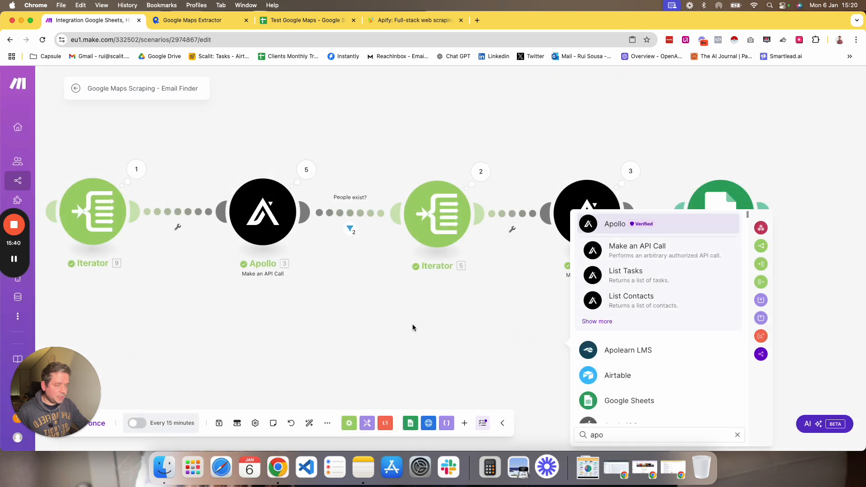
left_click_drag(413, 324, 509, 332)
Inspect the first Apollo module's API call settings, including the URL, method, headers and request body's person titles.
left_click(391, 219)
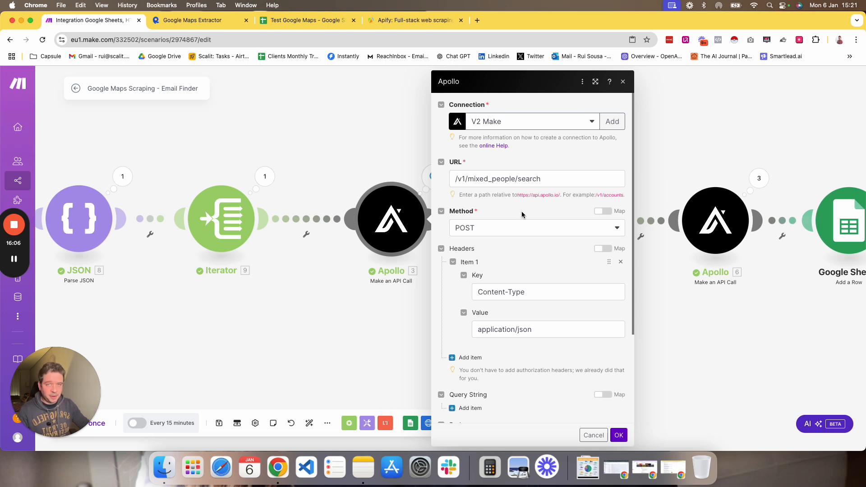
scroll(501, 205, "down", 1)
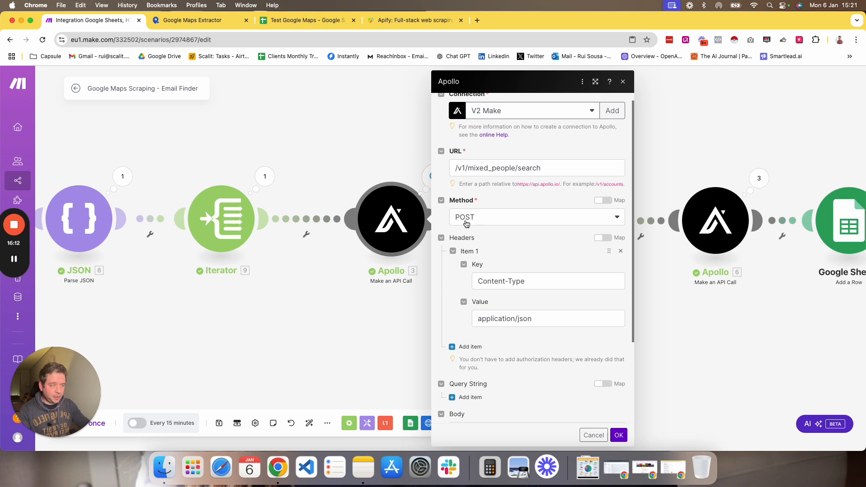
scroll(467, 224, "down", 5)
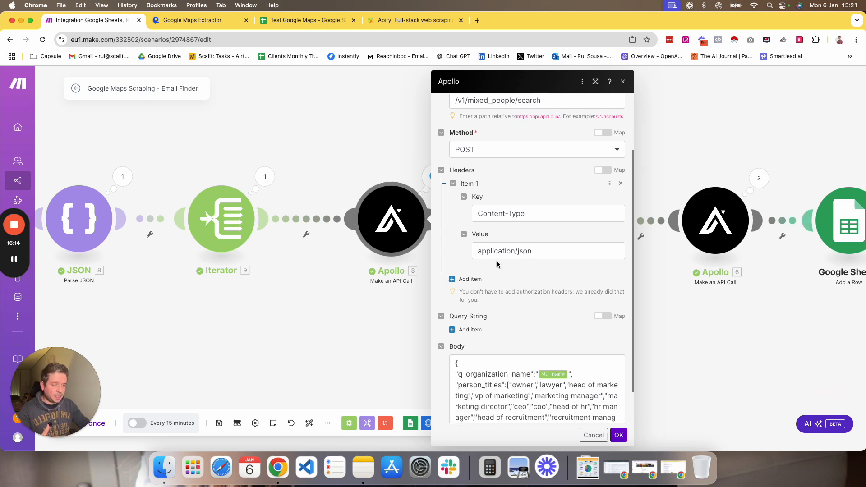
scroll(495, 220, "up", 5)
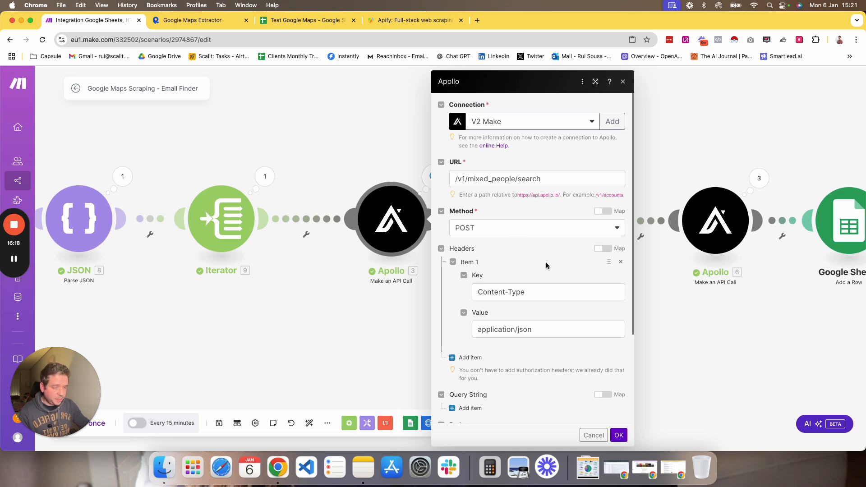
scroll(546, 261, "down", 5)
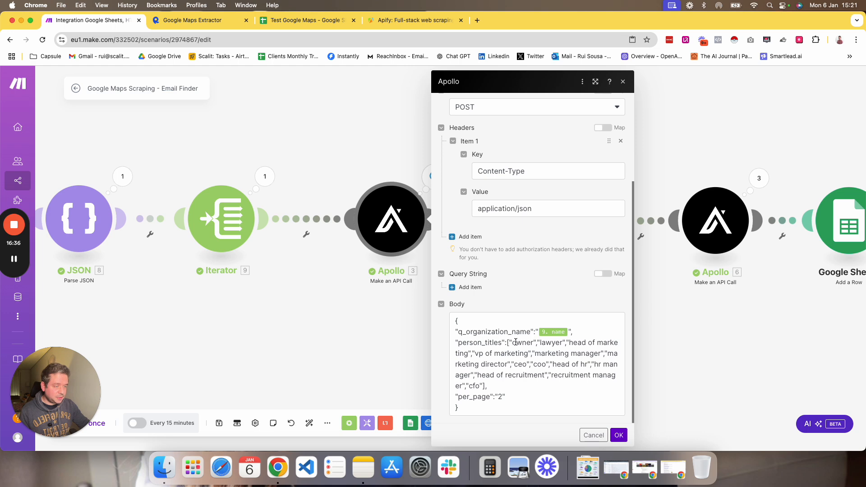
left_click_drag(513, 342, 516, 352)
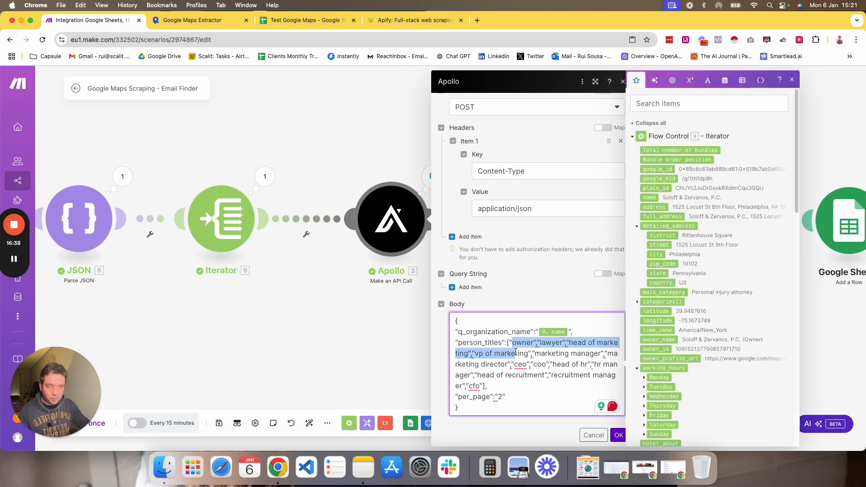
left_click(516, 352)
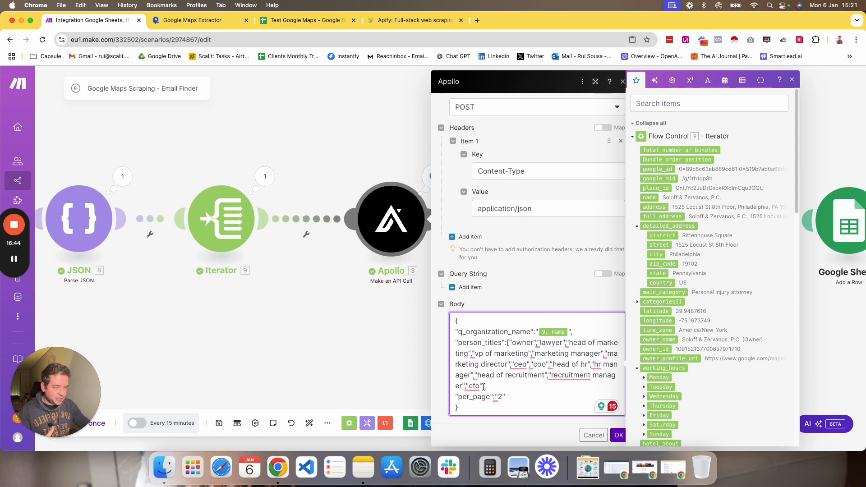
left_click_drag(483, 387, 510, 344)
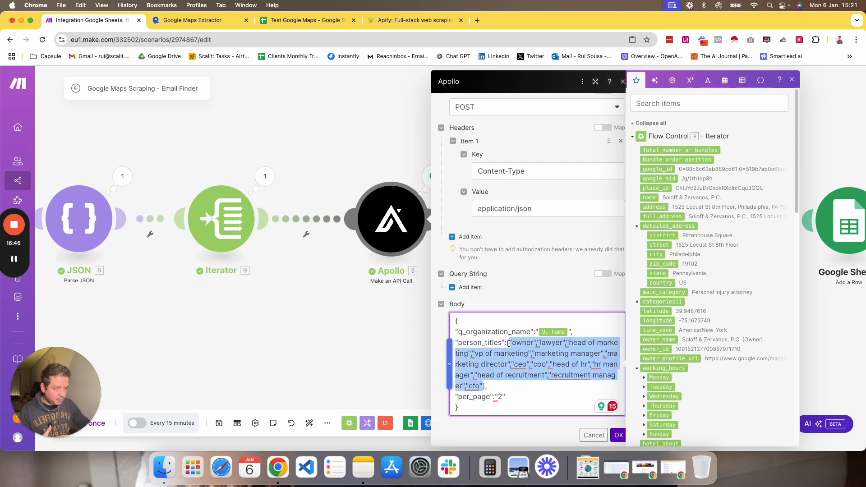
left_click(514, 364)
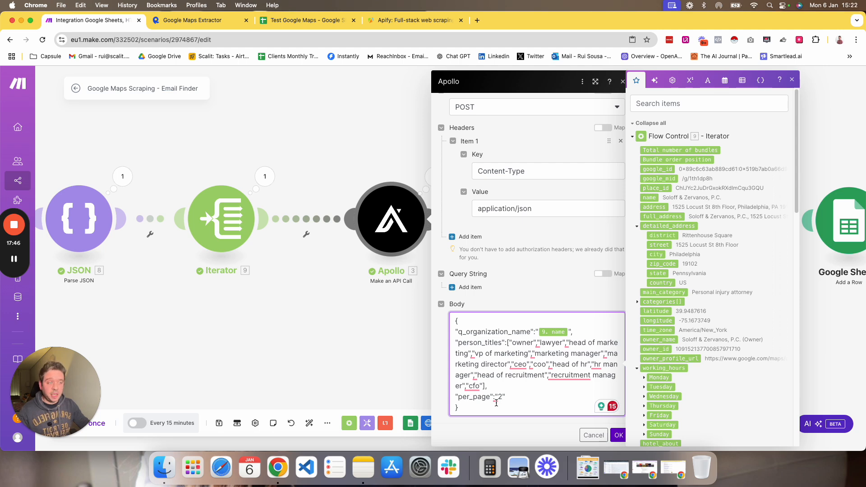
left_click(619, 435)
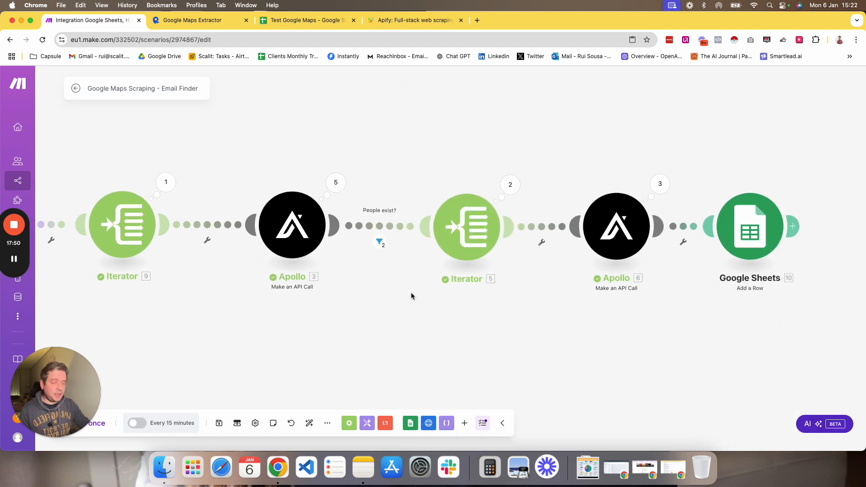
Inspect the first Apollo module's run output for its first operation's body.
left_click_drag(411, 292, 358, 316)
left_click(285, 211)
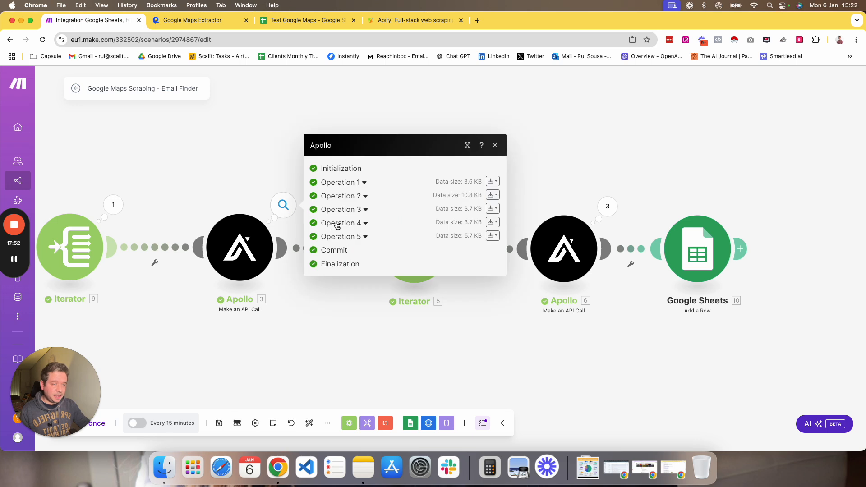
left_click(345, 182)
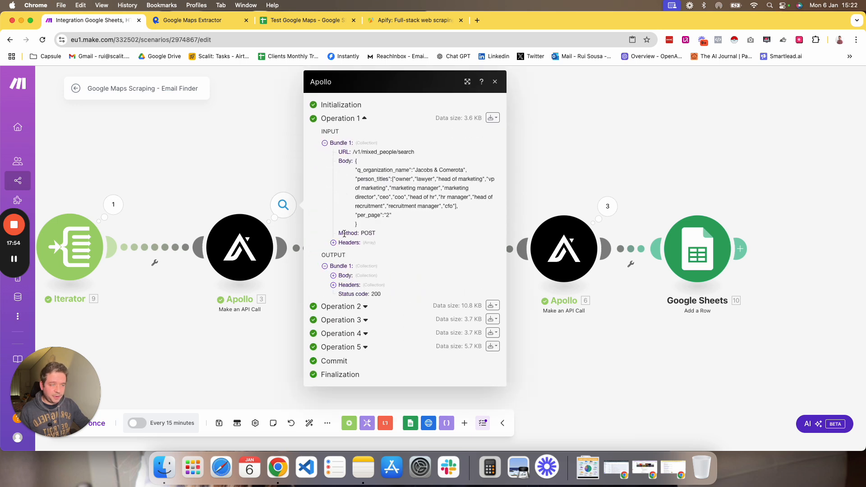
left_click(347, 276)
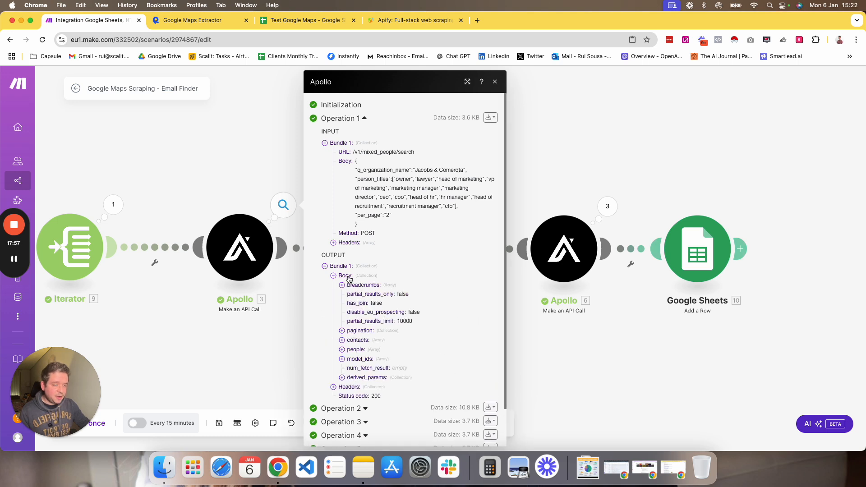
Inspect the people arrays in the first Apollo module's output for operations 1 through 4.
left_click(352, 350)
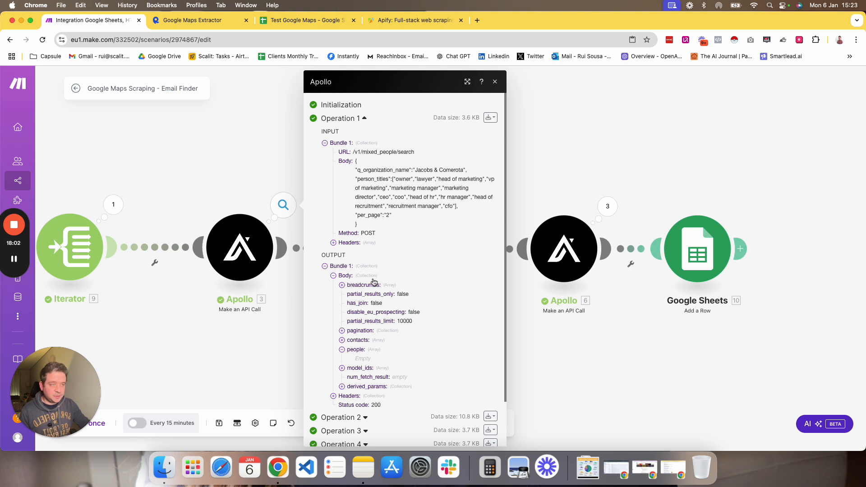
scroll(361, 357, "down", 3)
left_click(351, 381)
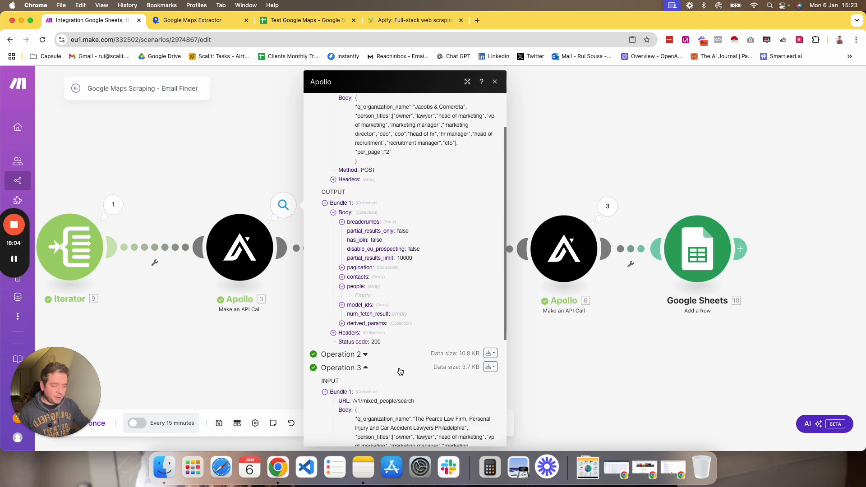
scroll(345, 365, "down", 8)
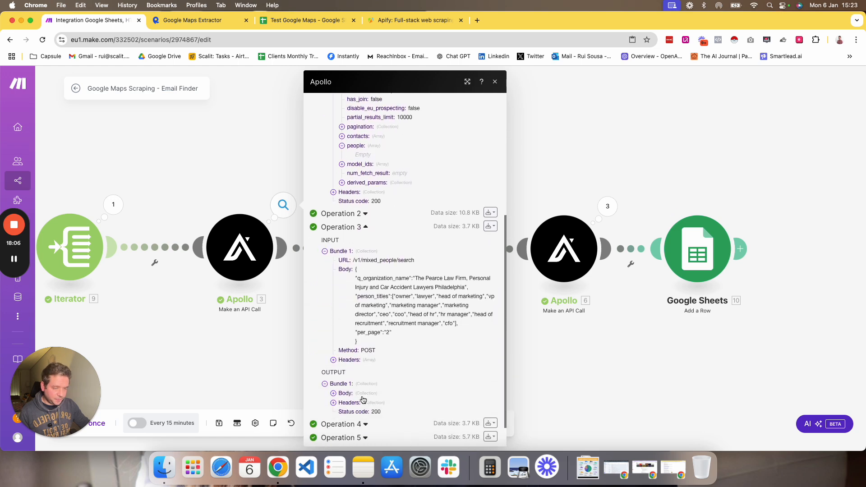
scroll(351, 389, "down", 2)
left_click(351, 364)
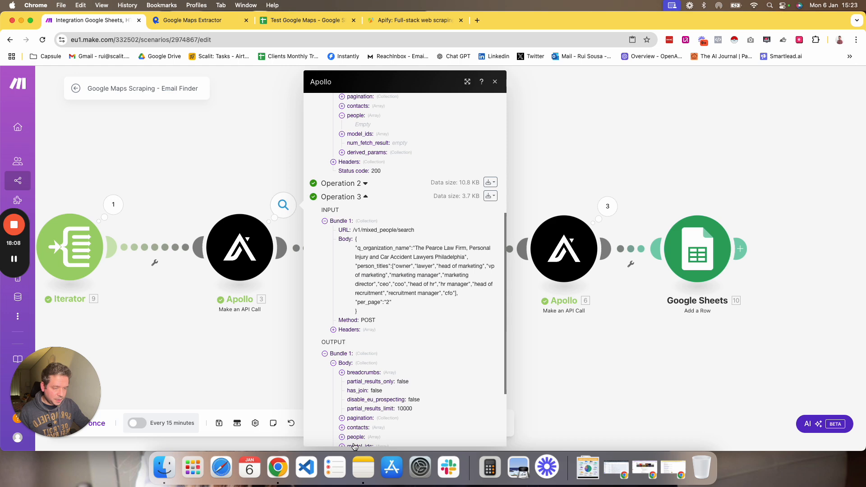
scroll(363, 429, "down", 6)
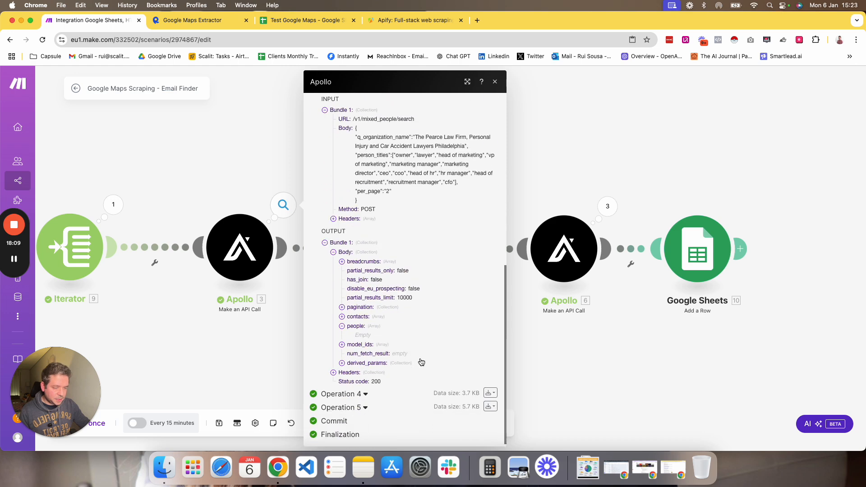
left_click(365, 396)
scroll(361, 388, "down", 8)
scroll(359, 385, "down", 2)
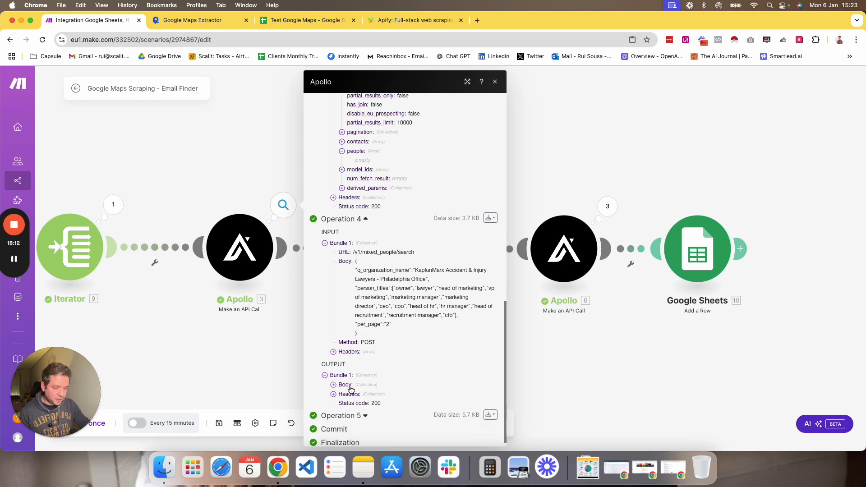
left_click(347, 373)
scroll(356, 397, "down", 6)
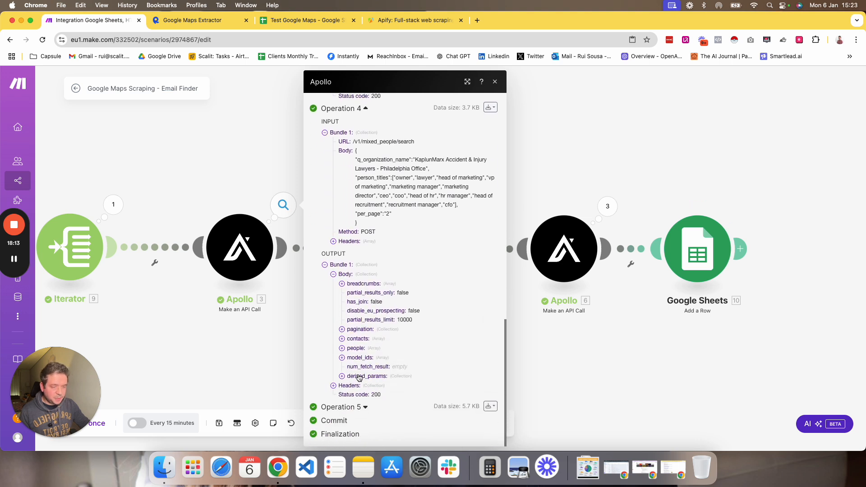
Inspect operation 5's output, expanding the first person's details and reviewing the request's person titles.
left_click(356, 348)
left_click(343, 416)
scroll(384, 383, "down", 8)
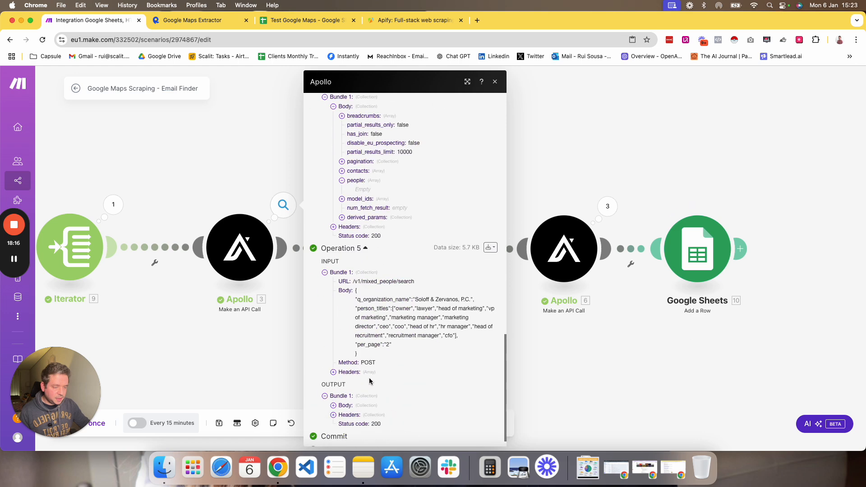
left_click(346, 406)
scroll(357, 421, "down", 5)
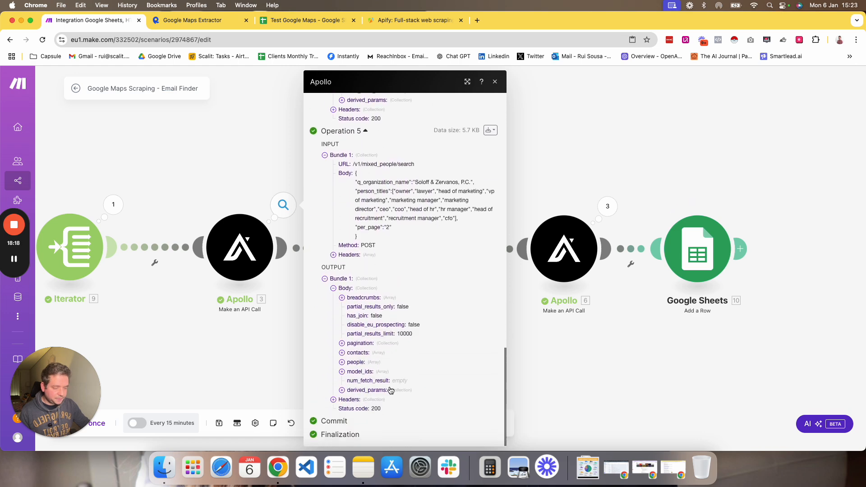
left_click(356, 362)
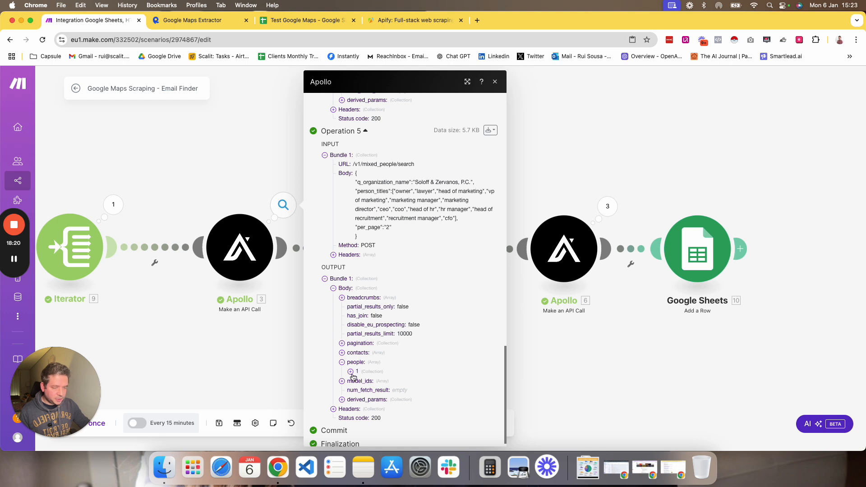
left_click(351, 373)
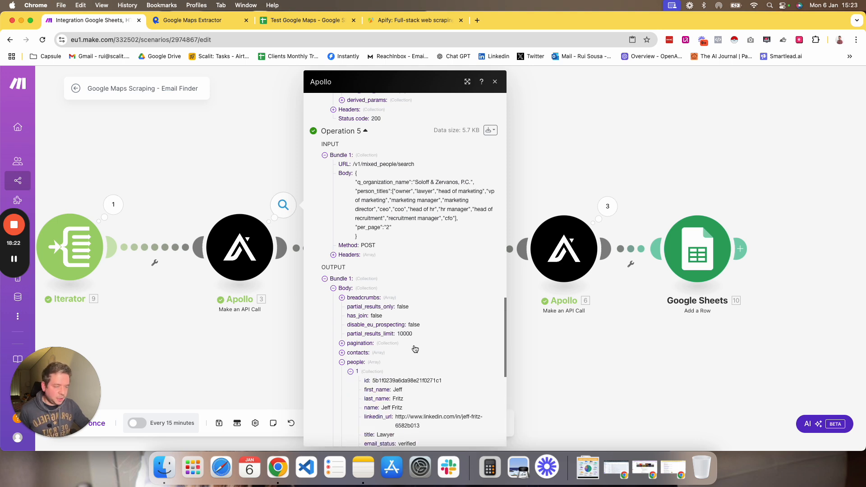
scroll(412, 347, "down", 3)
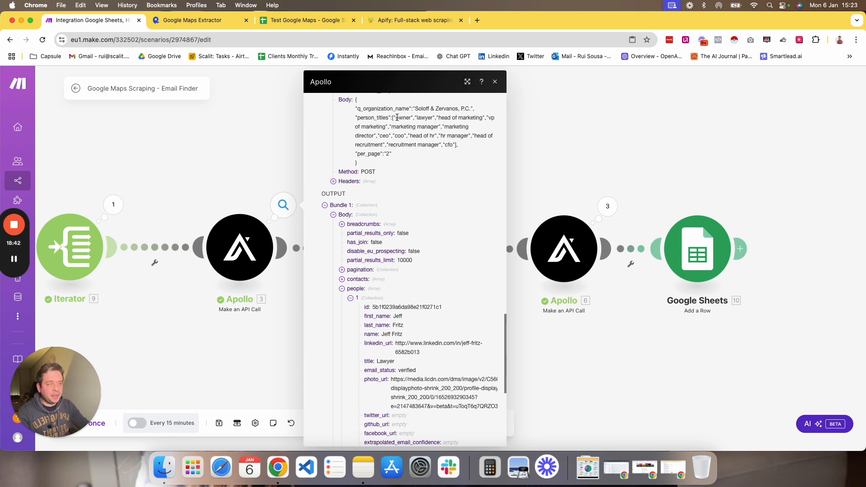
left_click_drag(395, 117, 399, 128)
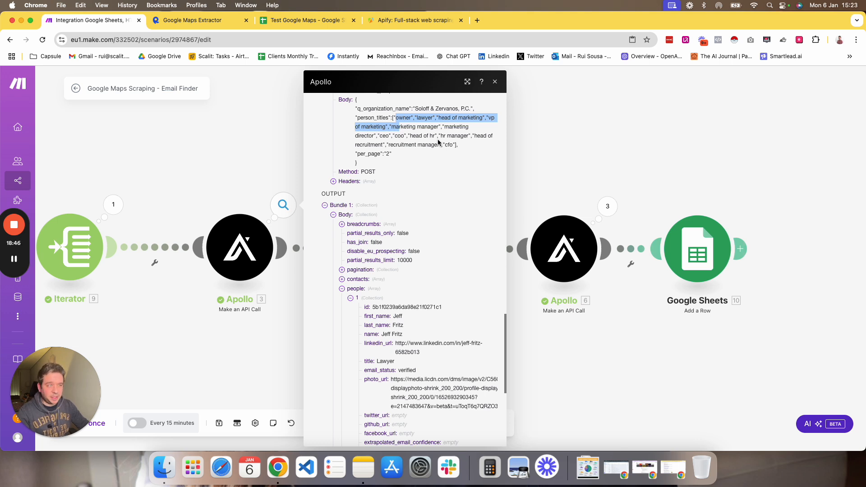
left_click(425, 120)
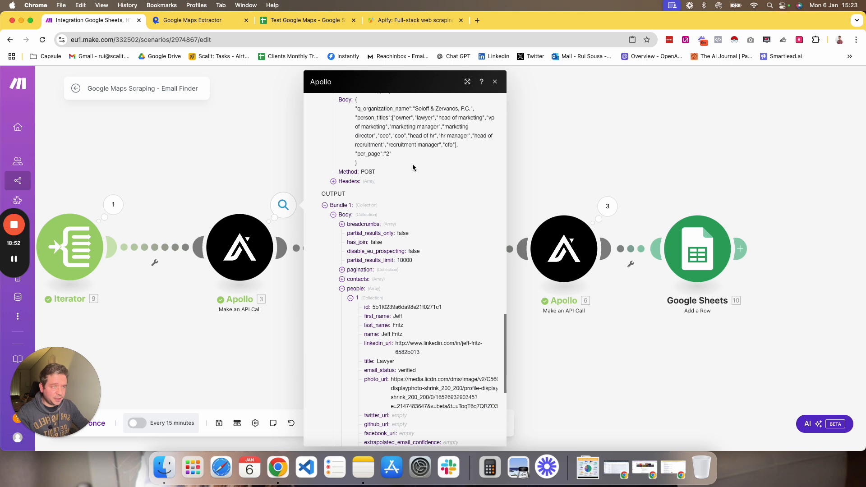
scroll(413, 167, "down", 5)
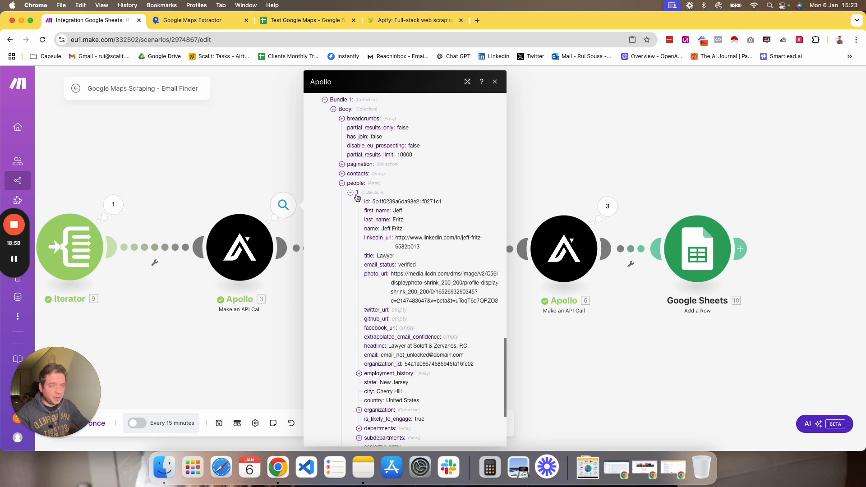
Inspect the Iterator module's array mapping of the Apollo people array, then close it.
left_click(269, 355)
left_click(382, 240)
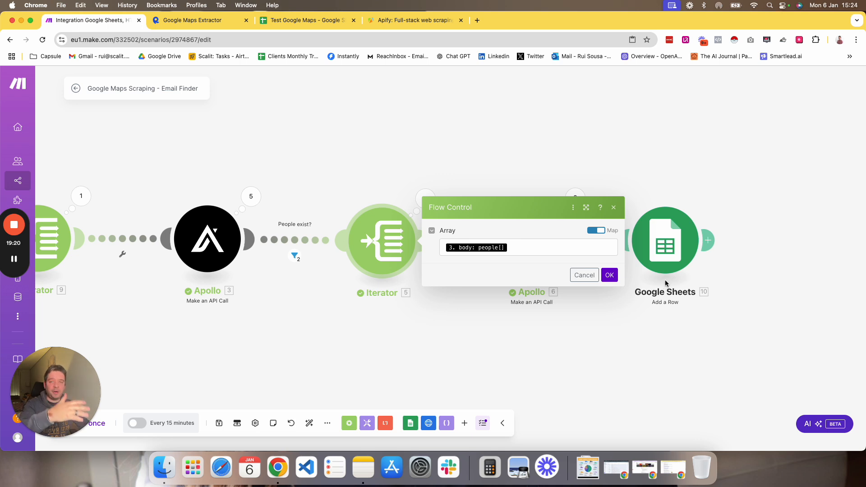
left_click(304, 321)
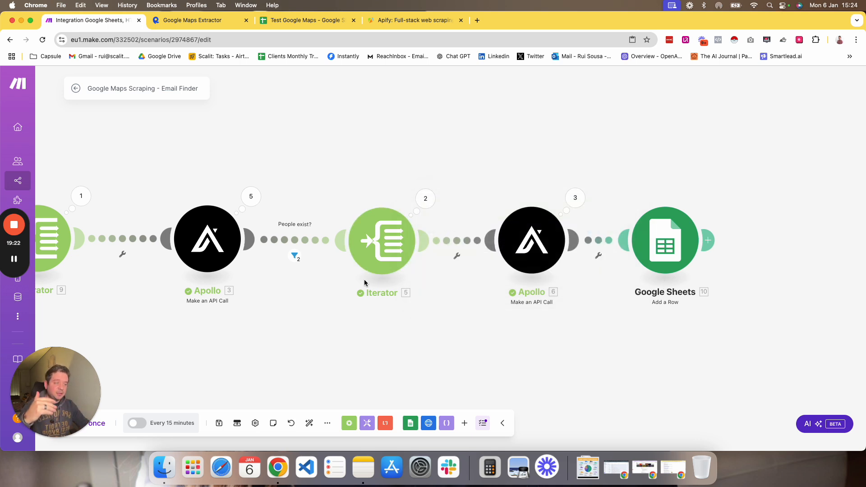
Inspect the "People exist?" filter condition on the people array length and its per-bundle filter inspector results.
left_click(297, 242)
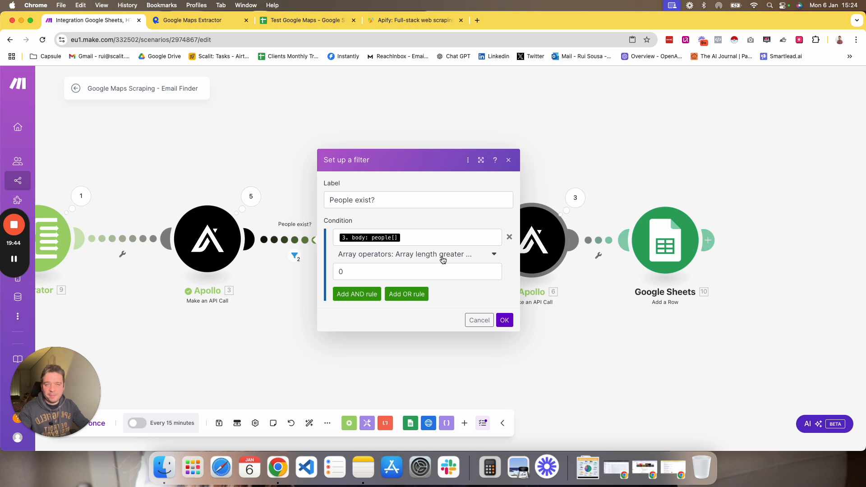
left_click(504, 320)
left_click(295, 257)
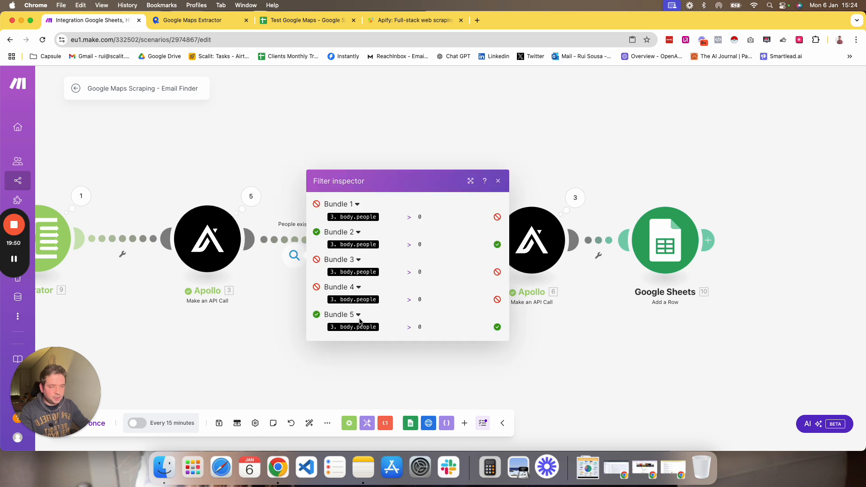
mouse_move(361, 217)
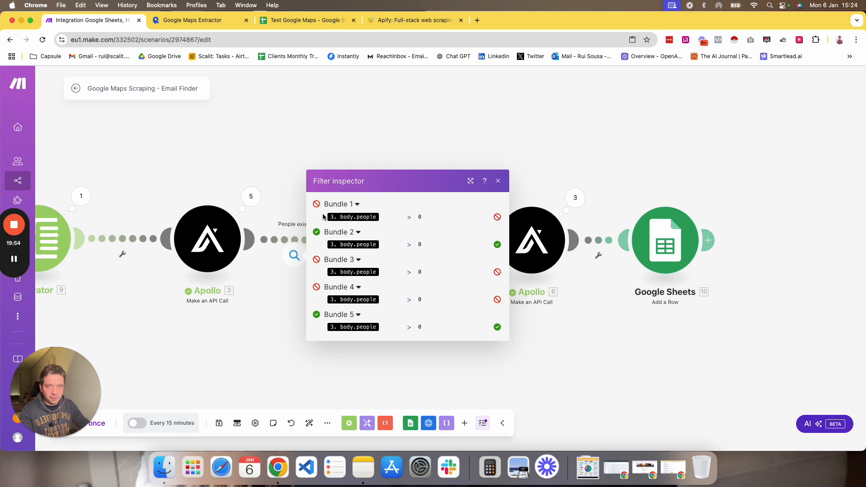
left_click(239, 355)
left_click_drag(418, 327, 261, 310)
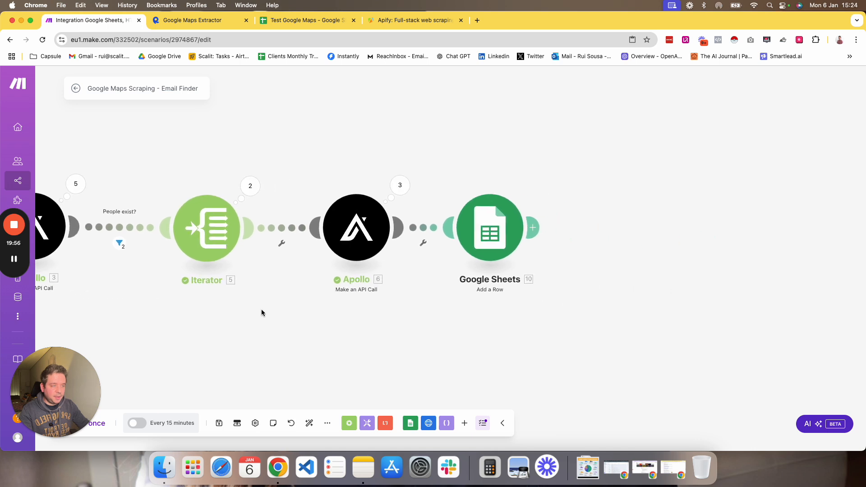
Inspect the second Apollo module's /v1/people/match POST call, its headers and the mapped body fields.
left_click(356, 230)
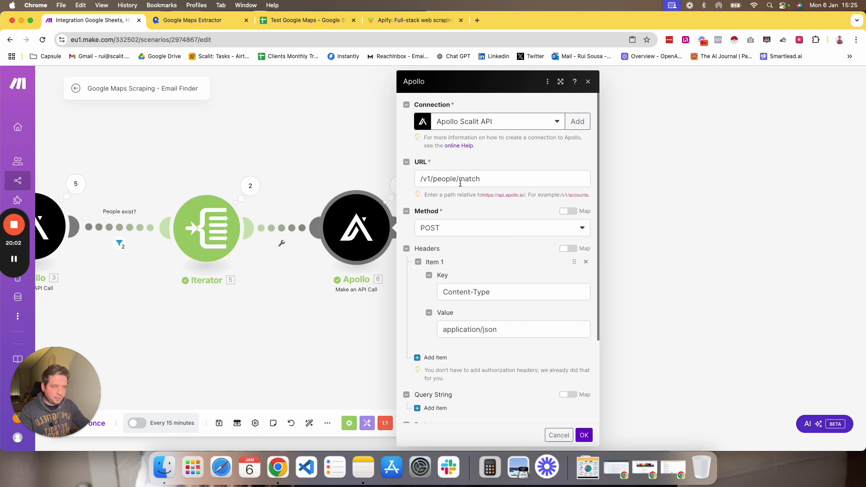
scroll(465, 187, "down", 1)
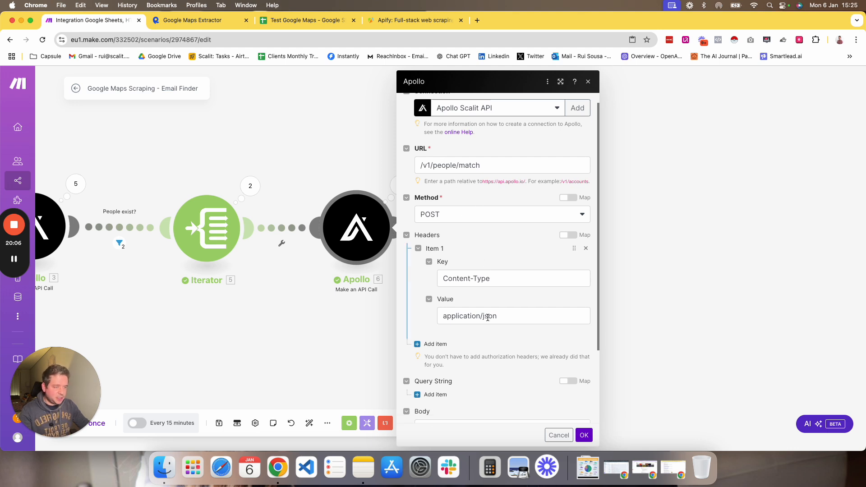
scroll(483, 304, "down", 2)
scroll(483, 304, "down", 2)
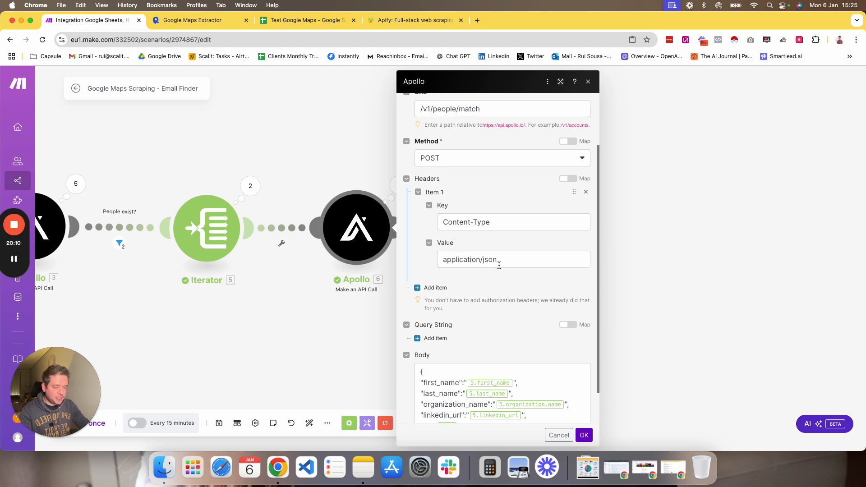
scroll(496, 262, "down", 2)
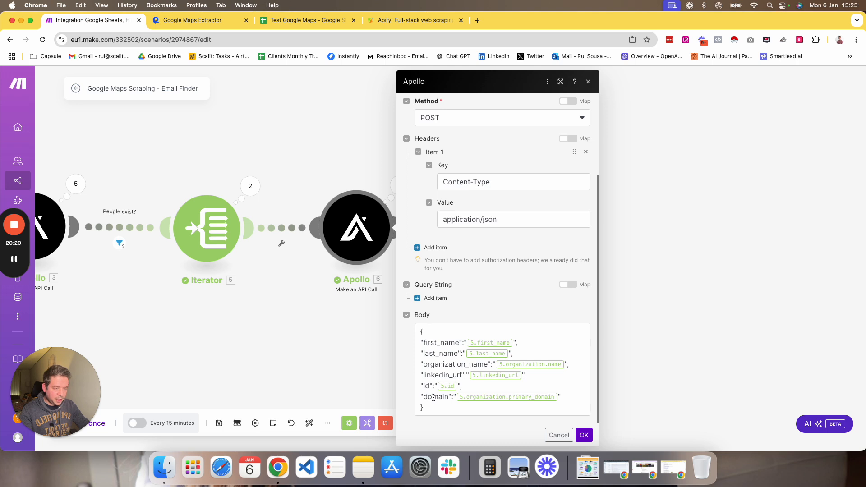
left_click(514, 344)
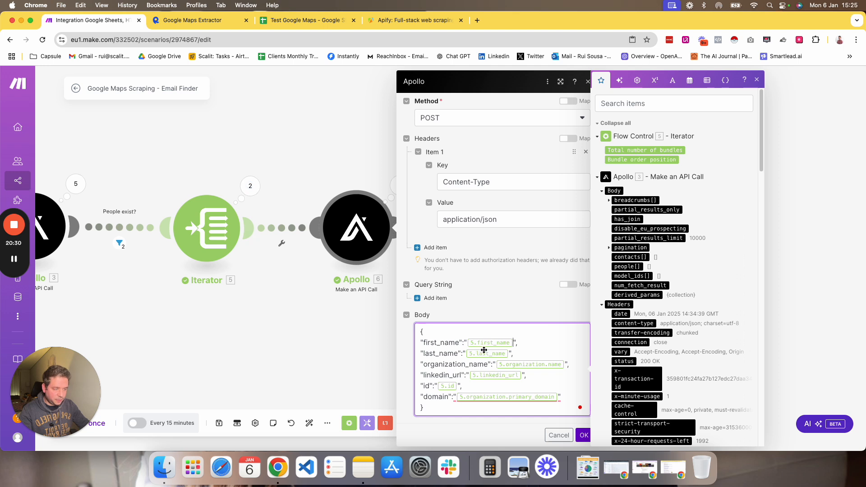
scroll(665, 296, "down", 4)
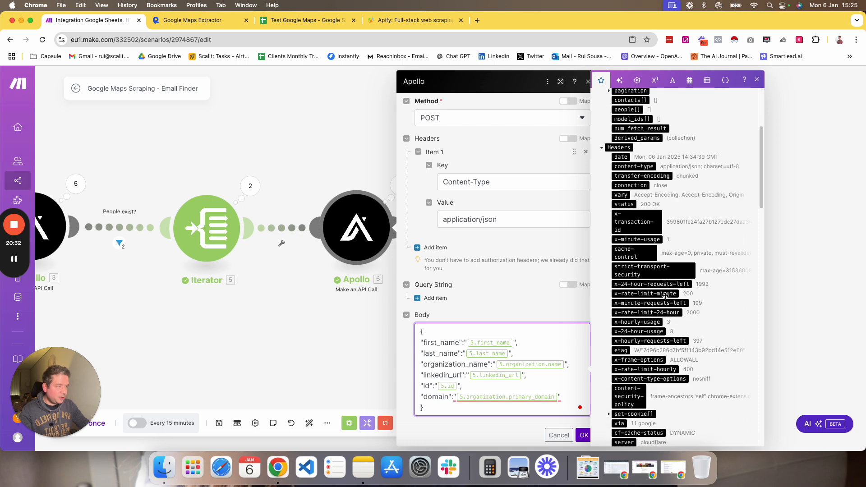
scroll(701, 229, "up", 5)
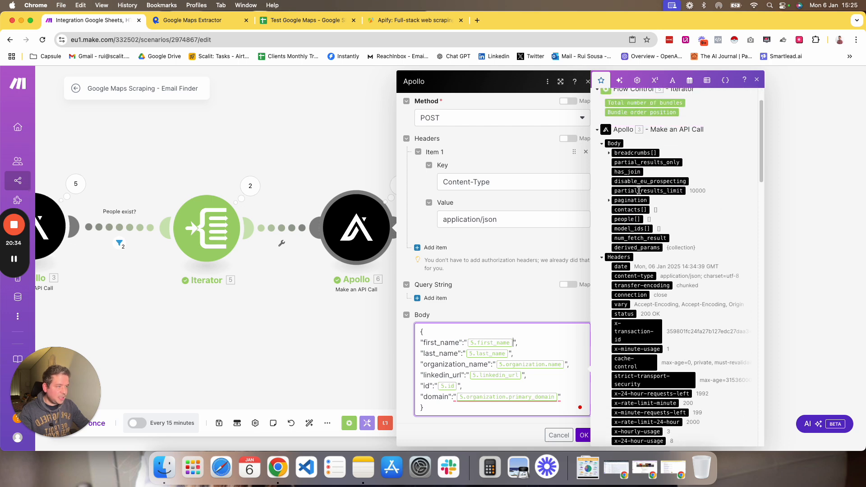
scroll(623, 226, "down", 5)
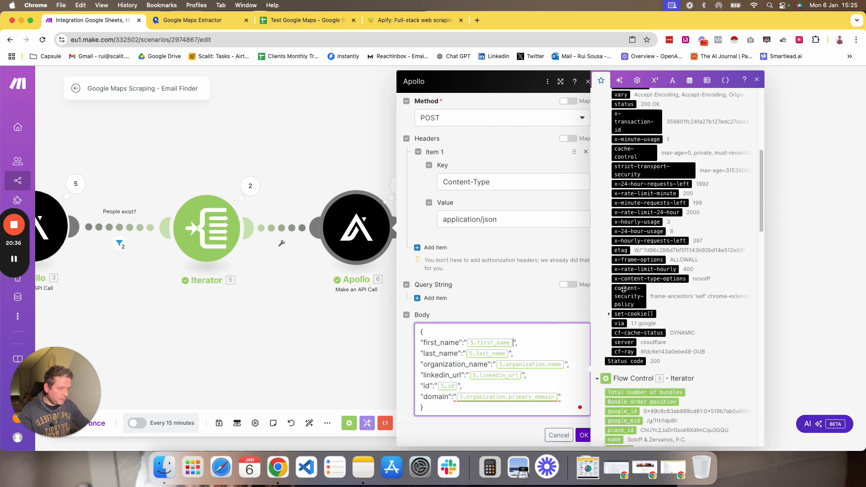
scroll(626, 290, "up", 6)
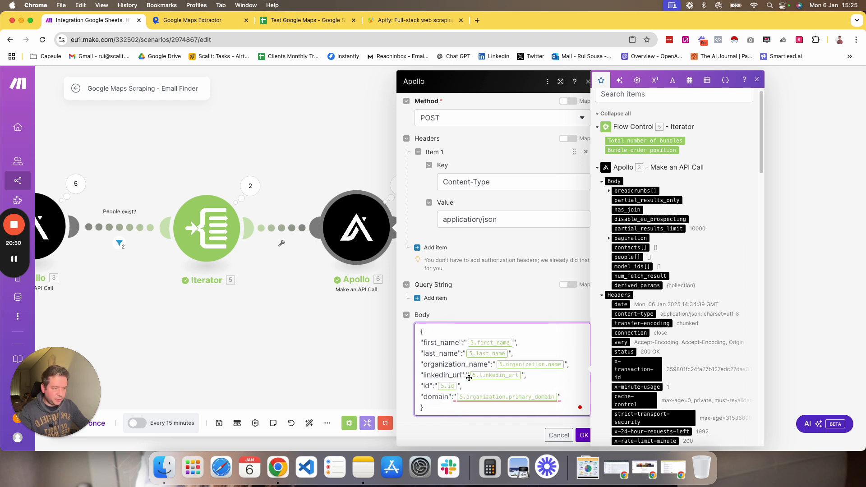
left_click(584, 435)
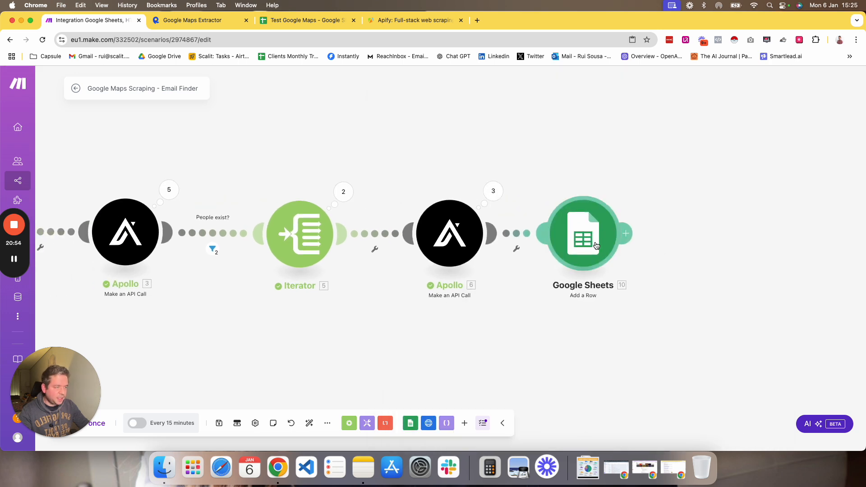
Inspect the Google Sheets Add a Row column mappings, then switch to the Test Google Maps spreadsheet.
left_click(594, 248)
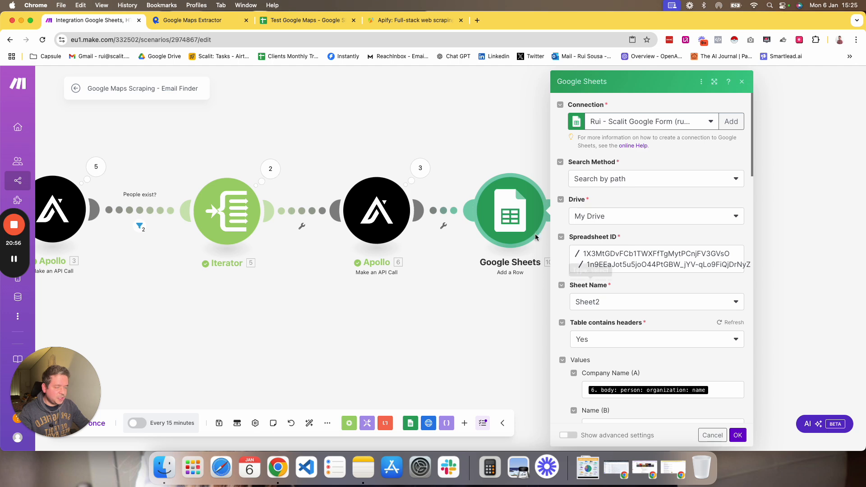
scroll(653, 163, "down", 10)
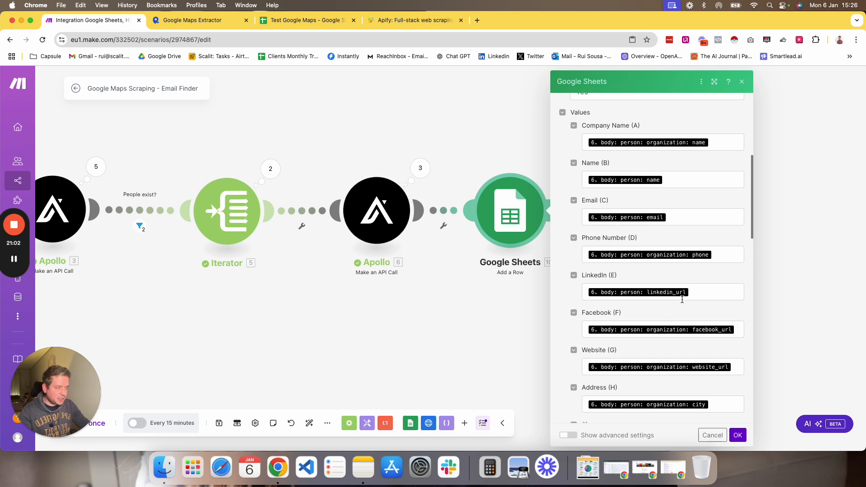
scroll(641, 316, "down", 3)
scroll(632, 280, "up", 4)
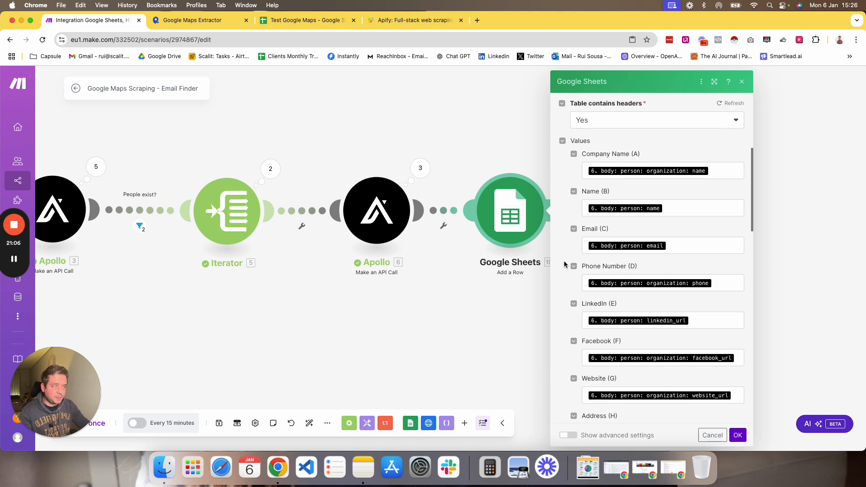
scroll(578, 262, "up", 2)
left_click(306, 20)
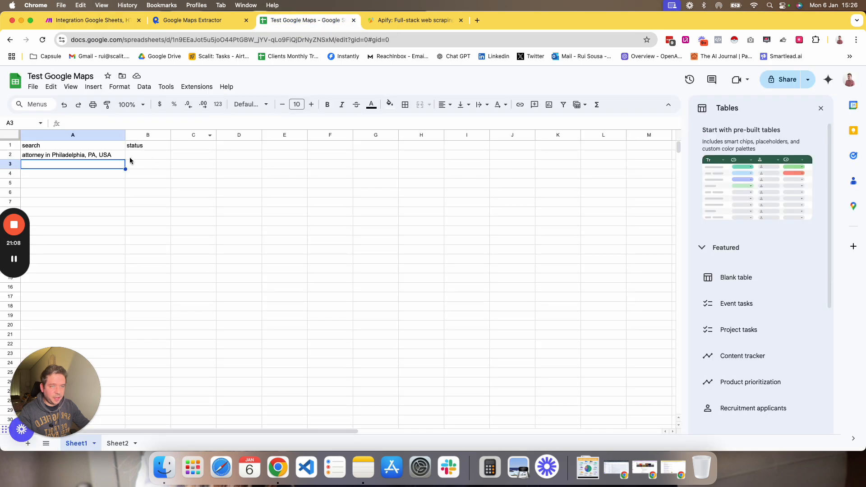
Check the Sheet2 output headers, then review the Google Sheets Add a Row module's column mappings and close it.
left_click(118, 440)
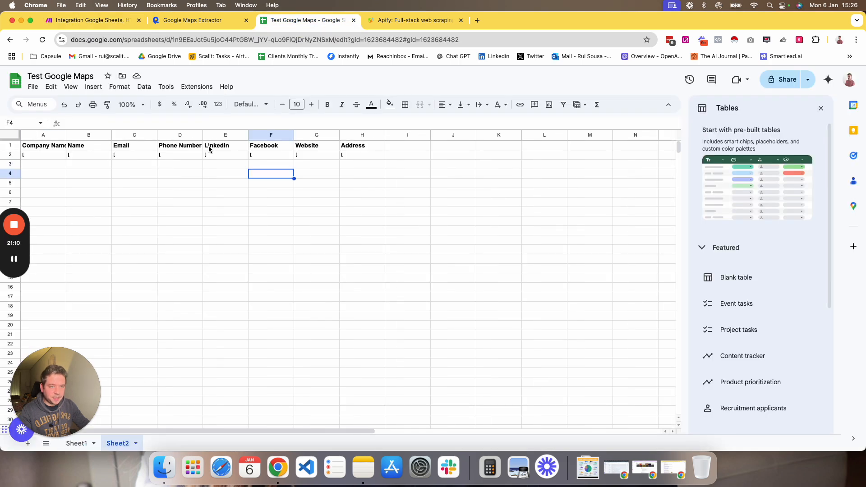
left_click(109, 20)
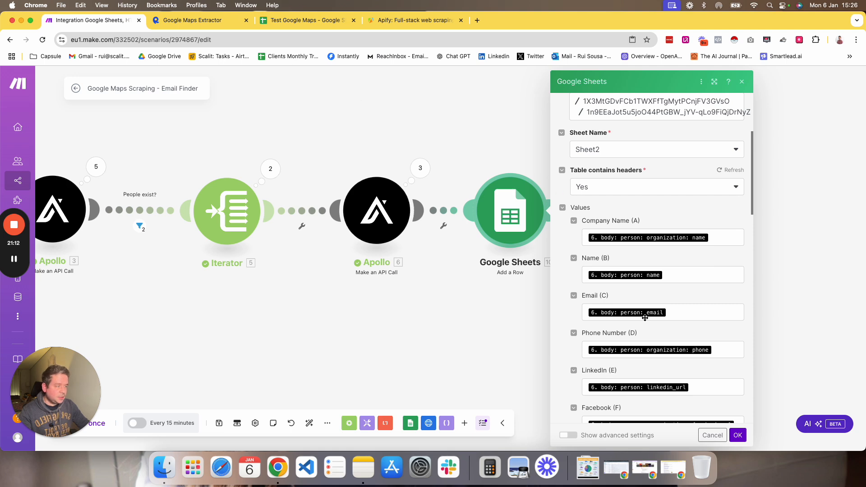
scroll(716, 405, "down", 4)
scroll(716, 405, "up", 5)
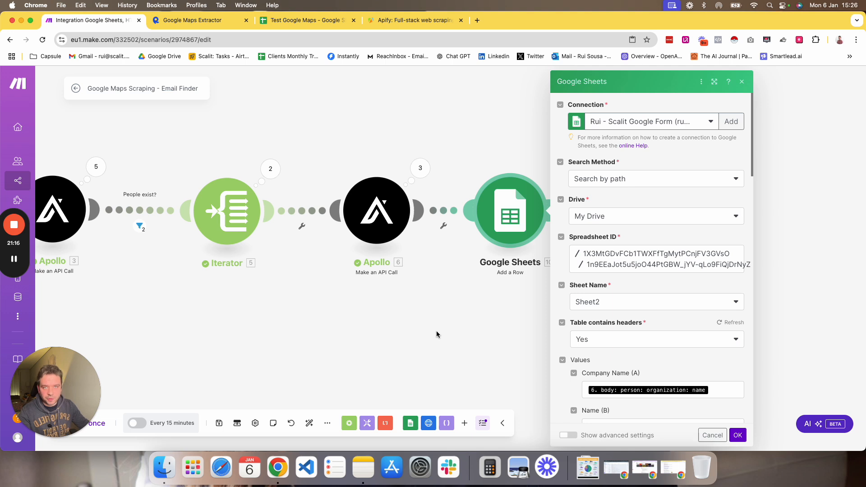
left_click(460, 311)
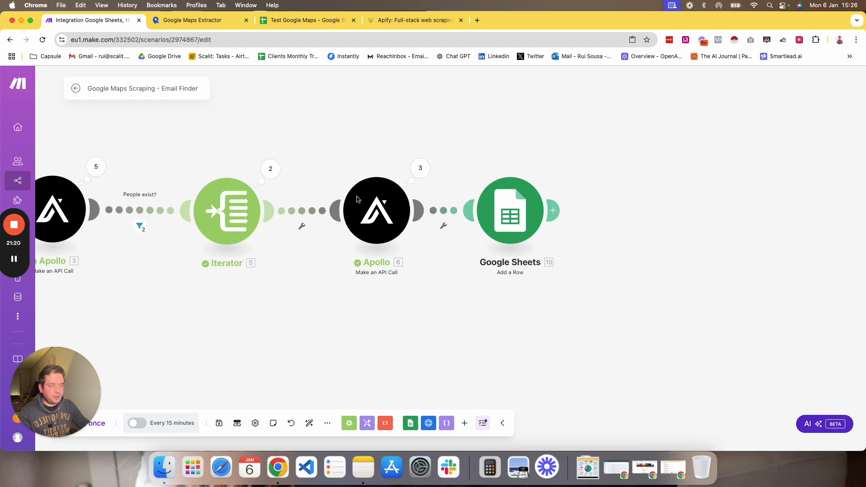
Inspect the second Apollo module's third operation output, expanding the person body to find the email field.
left_click(420, 167)
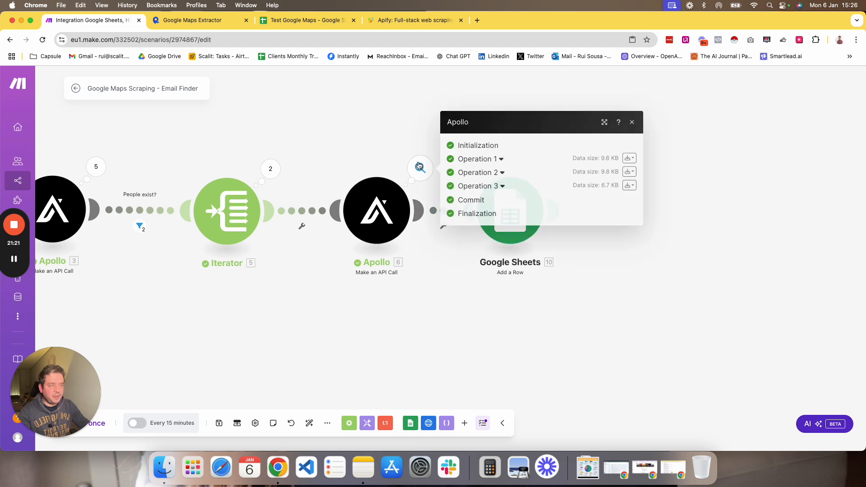
left_click(474, 185)
left_click(482, 312)
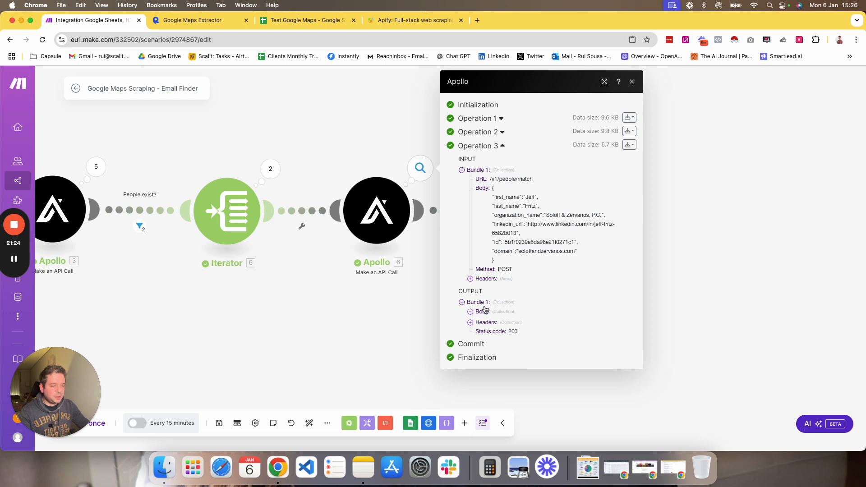
left_click(482, 321)
scroll(495, 315, "down", 8)
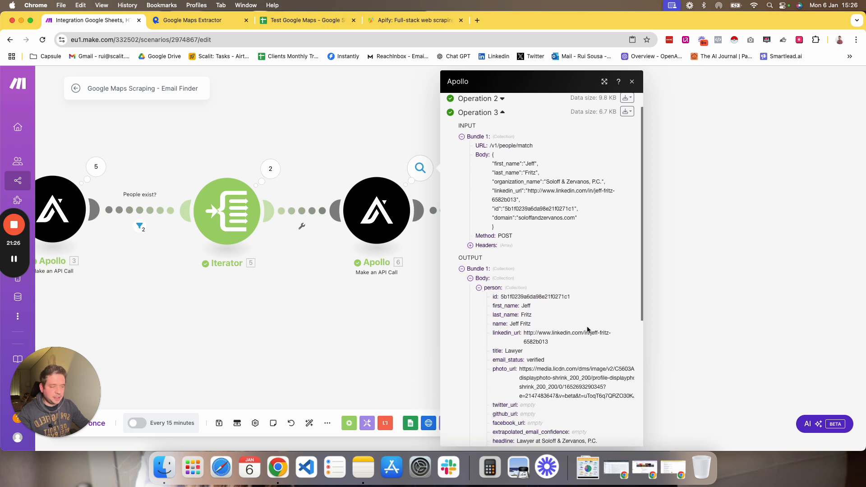
left_click_drag(509, 290, 560, 291)
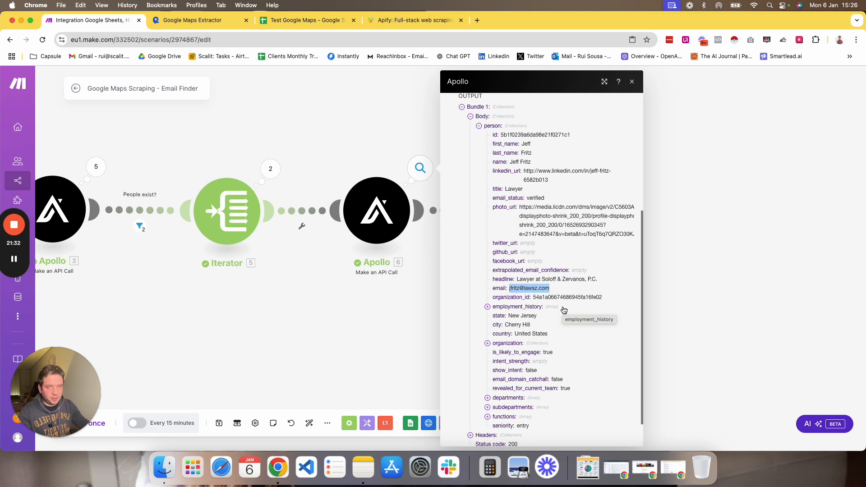
scroll(524, 373, "down", 2)
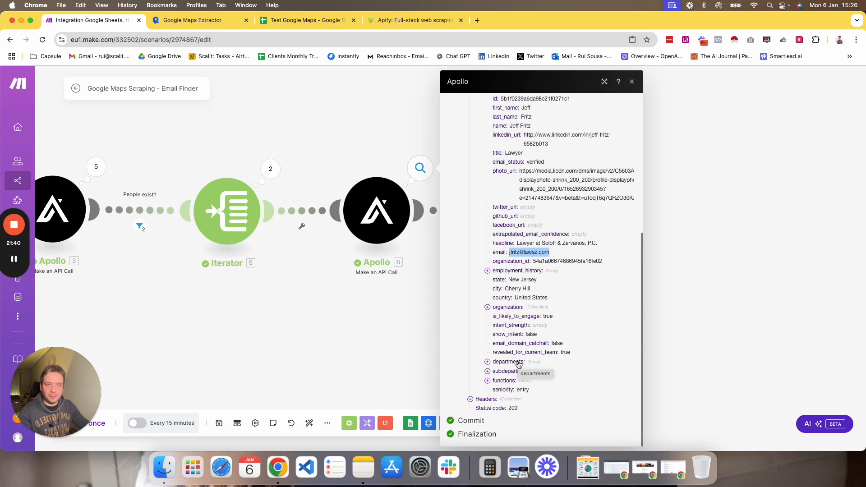
scroll(519, 365, "up", 10)
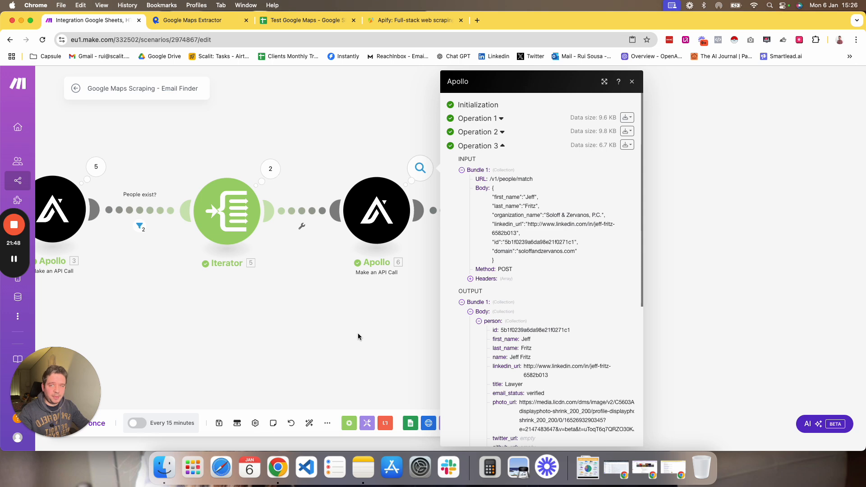
Set the Google Sheets Watch New Rows trigger to start processing from All rows.
left_click_drag(375, 333, 499, 333)
left_click_drag(369, 290, 497, 305)
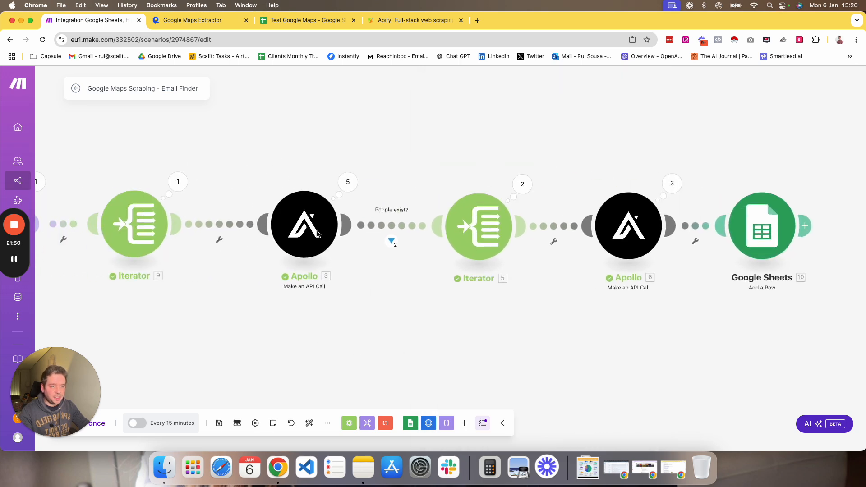
left_click_drag(377, 343, 544, 328)
left_click_drag(357, 316, 543, 337)
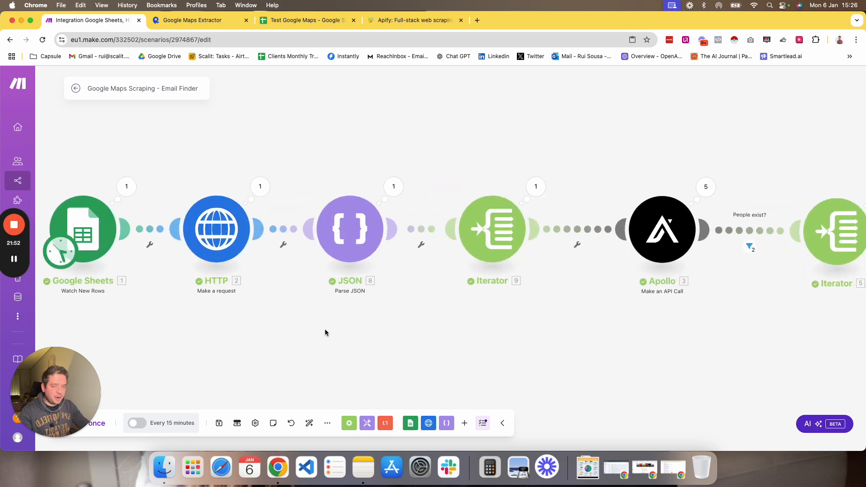
left_click_drag(325, 331, 444, 306)
right_click(206, 210)
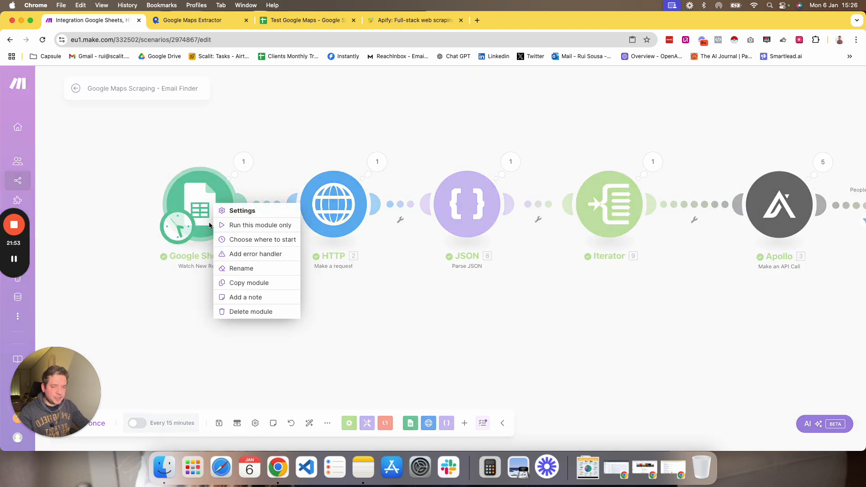
left_click(248, 241)
left_click(252, 231)
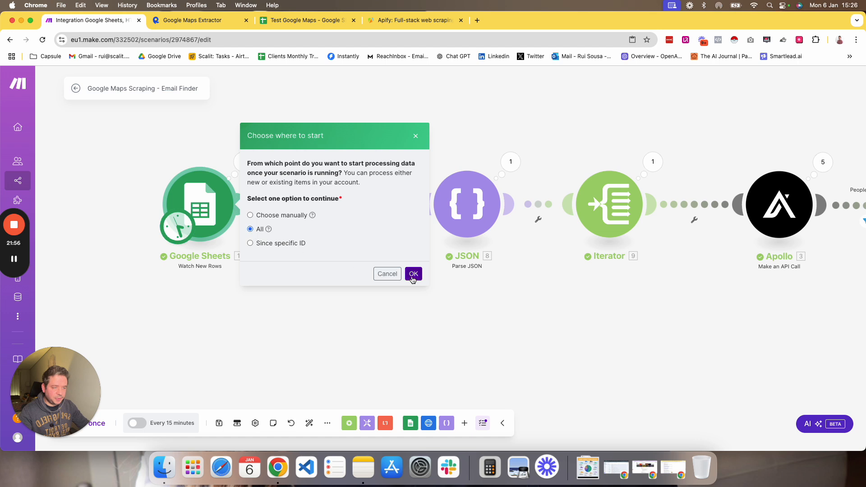
left_click(413, 273)
Run the whole scenario once.
left_click_drag(71, 393, 71, 353)
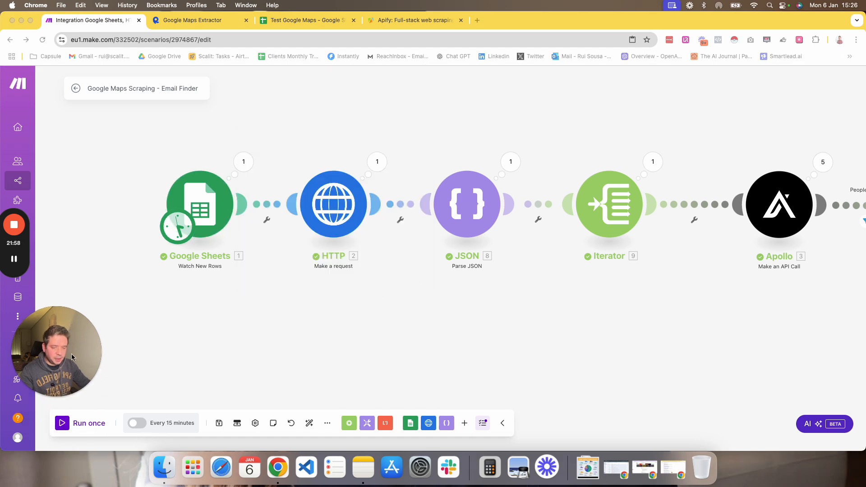
left_click(69, 427)
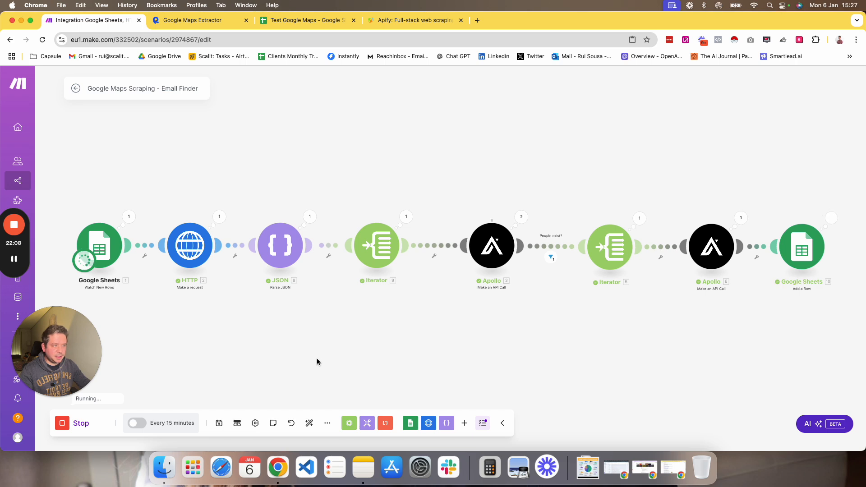
left_click_drag(376, 335, 363, 325)
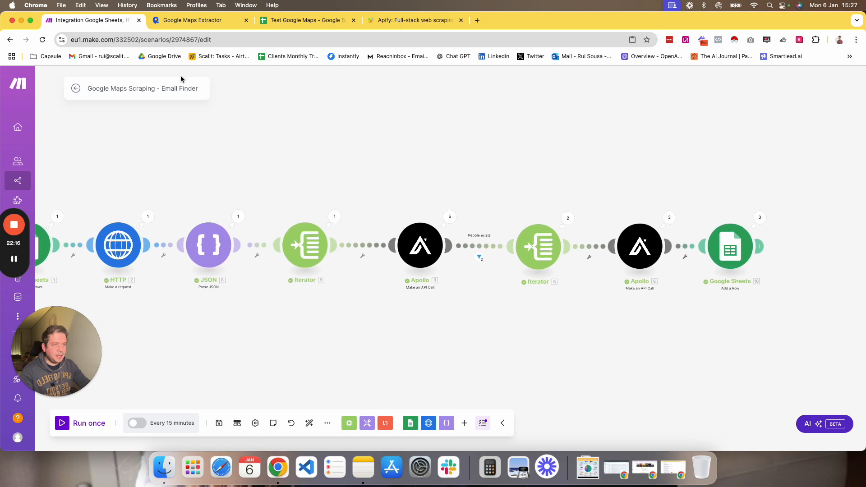
Widen the Company Name, Email, Phone Number, Facebook and Website columns on Sheet2 to read the new rows.
left_click(280, 21)
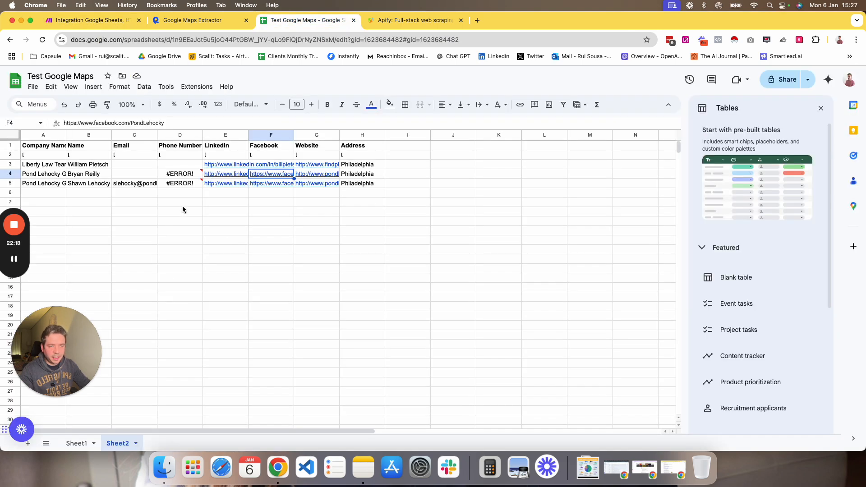
left_click_drag(202, 134, 237, 134)
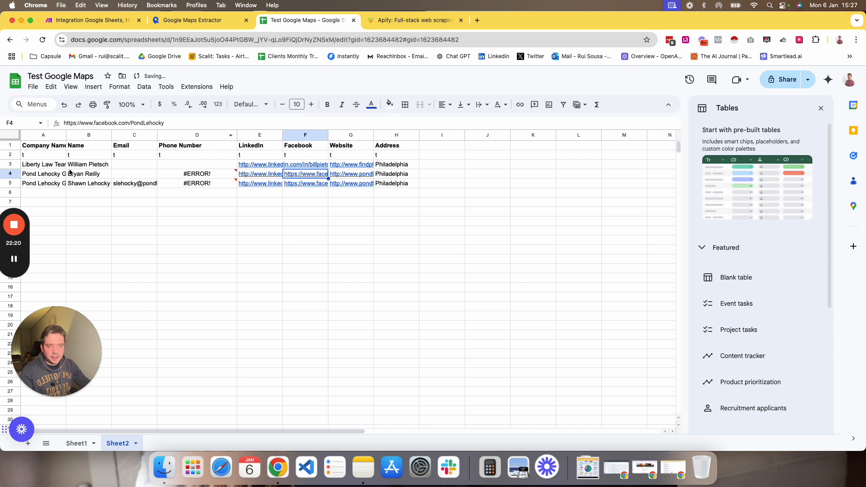
left_click_drag(71, 139, 109, 137)
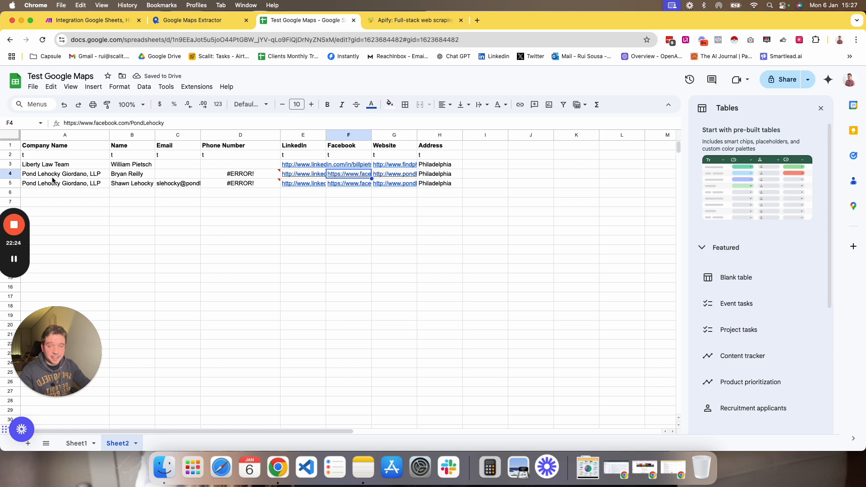
left_click_drag(200, 135, 239, 135)
left_click(201, 182)
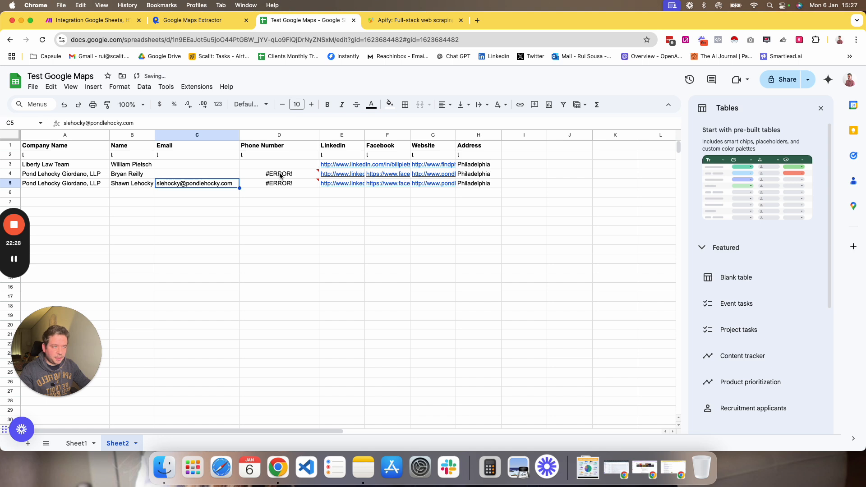
left_click_drag(365, 134, 635, 135)
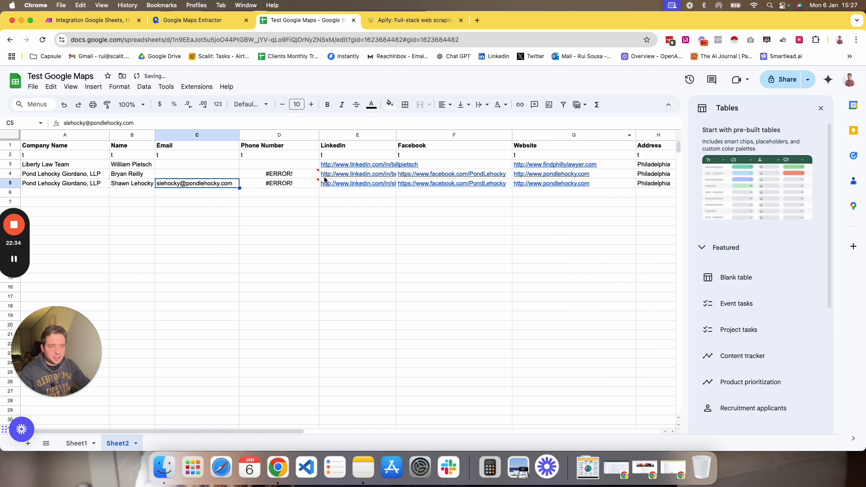
Examine the Phone Number and Email cells of each newly added row on Sheet2.
left_click(289, 174)
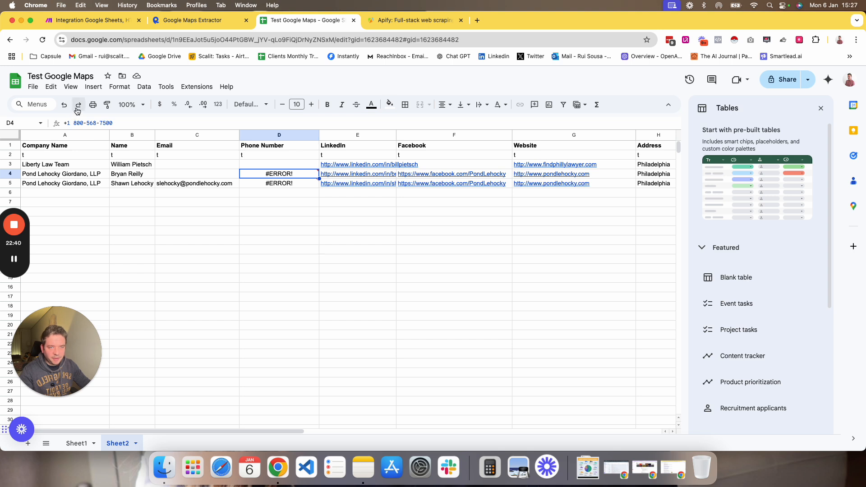
left_click(276, 185)
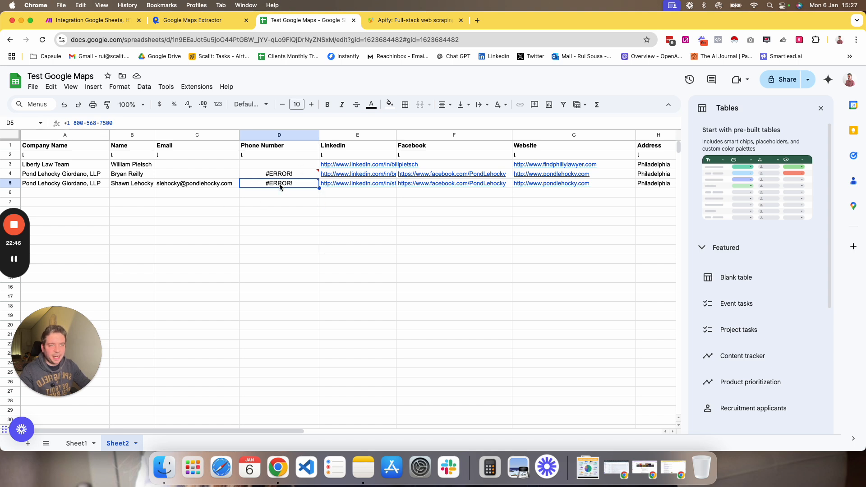
key("Down")
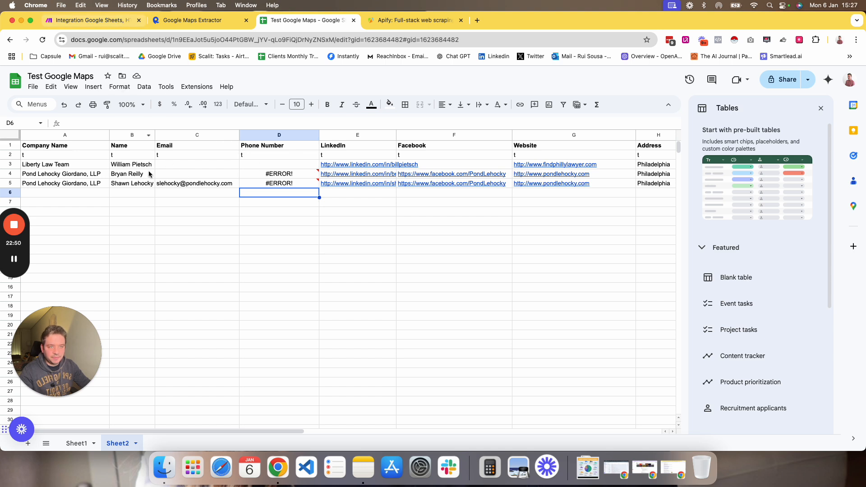
left_click(175, 182)
left_click(183, 174)
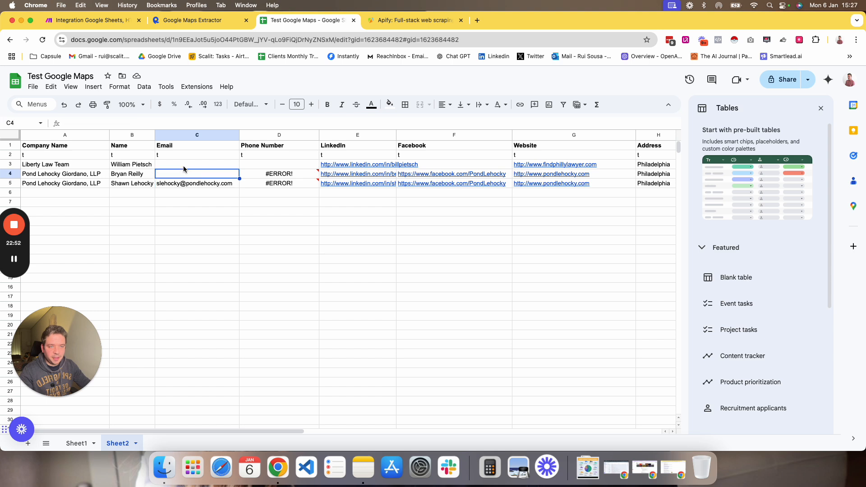
left_click(184, 166)
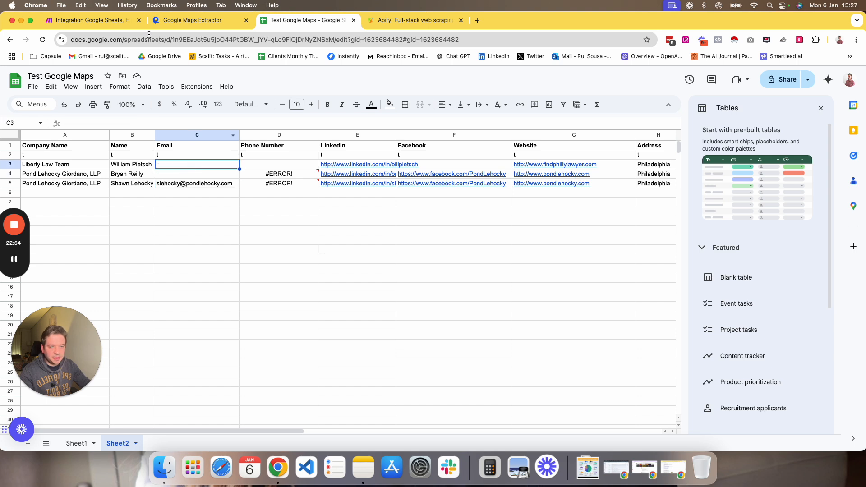
Inspect the second Apollo module's first operation output and its person email field.
left_click(125, 25)
scroll(542, 261, "right", 5)
scroll(541, 261, "down", 2)
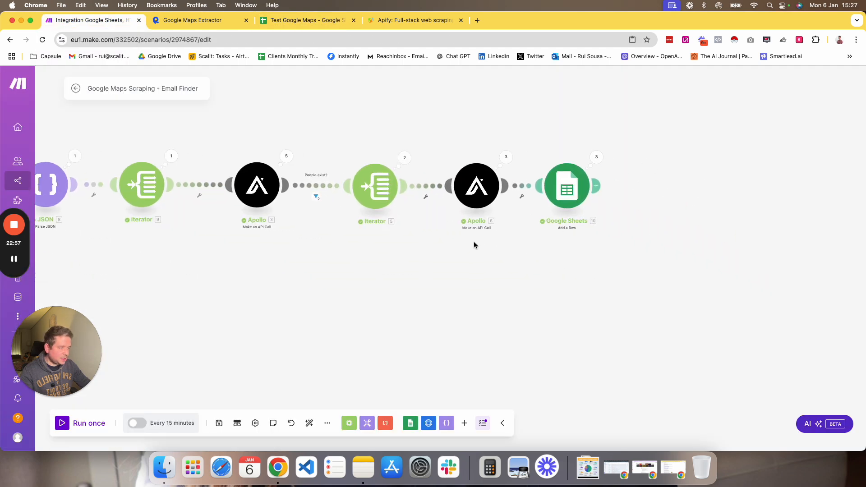
left_click(506, 158)
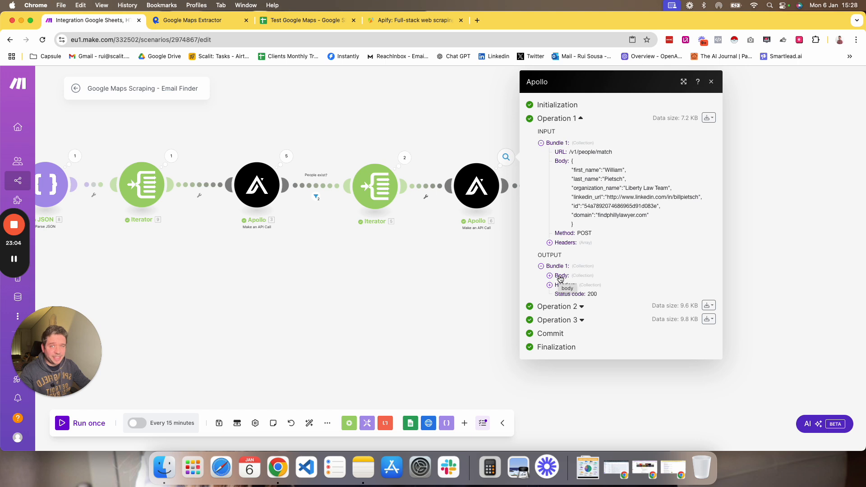
left_click(560, 277)
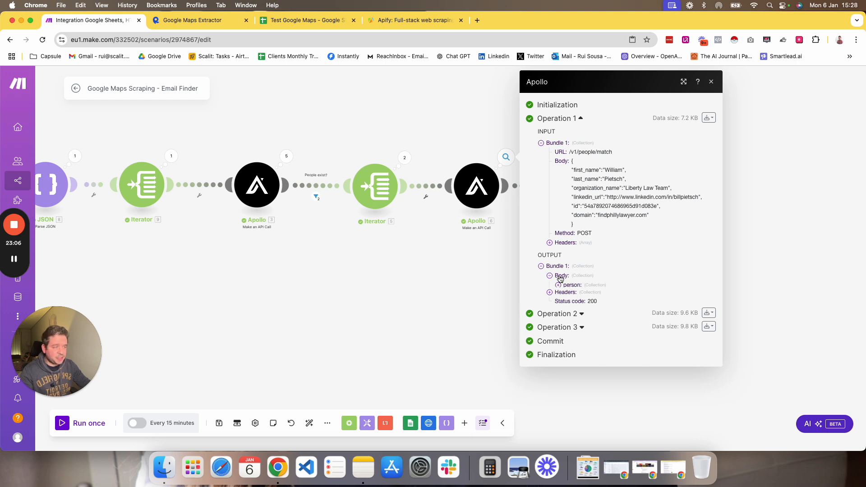
scroll(605, 311, "down", 3)
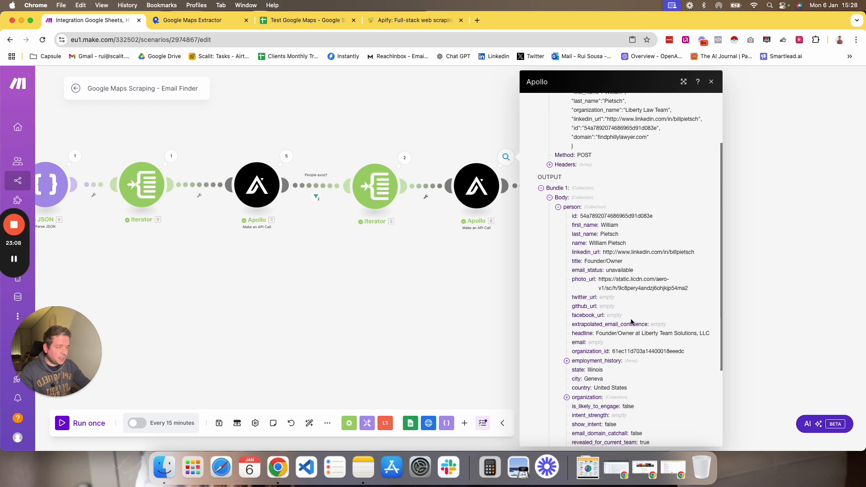
left_click_drag(588, 343, 606, 347)
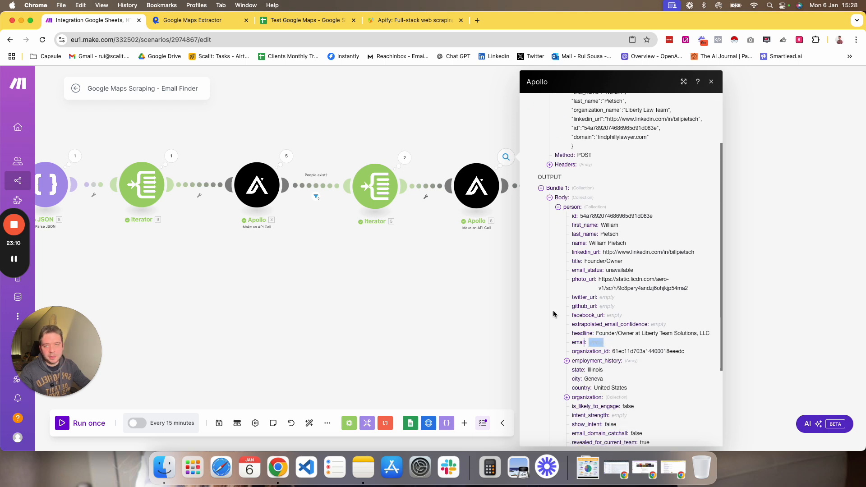
Check the Email and LinkedIn cells of the added rows on Sheet2.
left_click(325, 20)
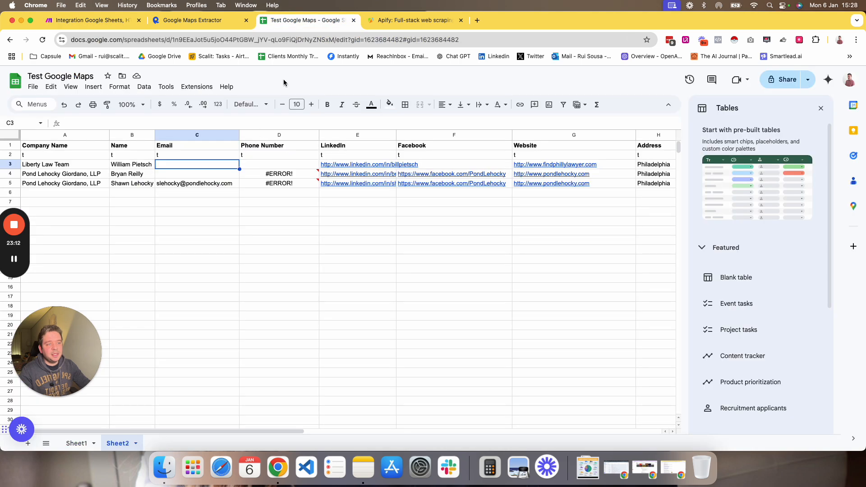
left_click(176, 184)
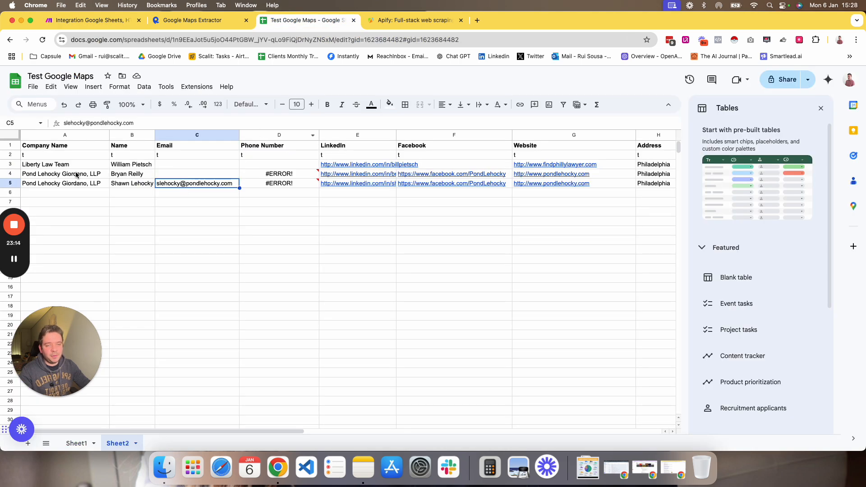
left_click(359, 167)
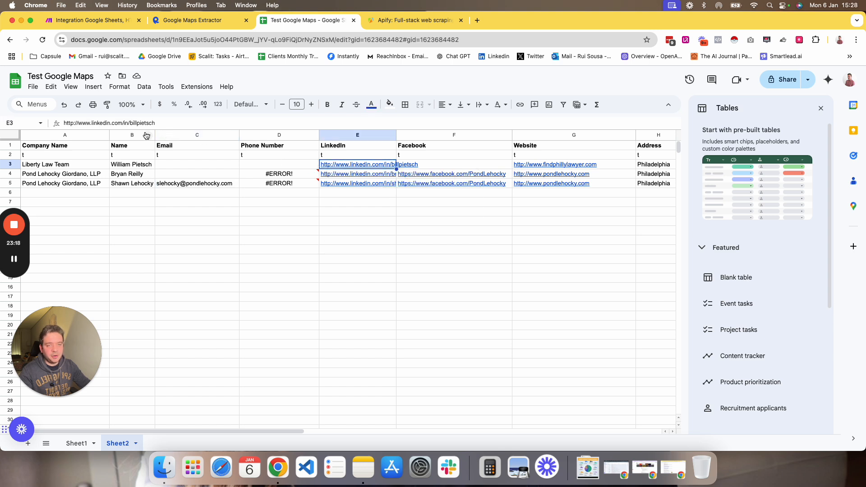
Preview the LinkedIn profile link in the second added row on Sheet2.
left_click(330, 176)
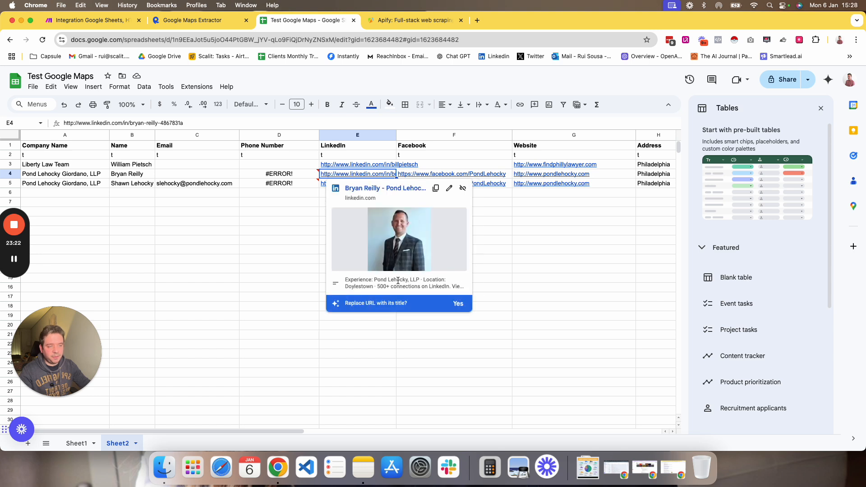
left_click(162, 212)
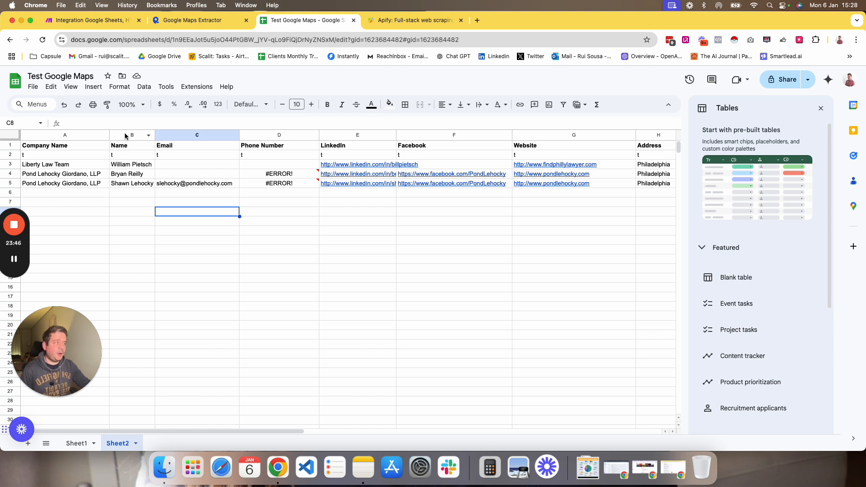
Review the complete scenario layout in Make and the search query entered on Sheet1.
left_click(97, 20)
left_click(325, 273)
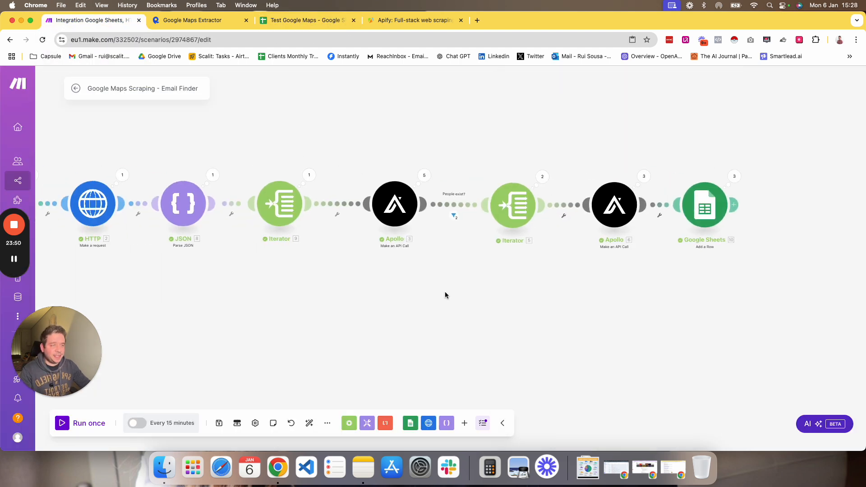
scroll(368, 299, "left", 3)
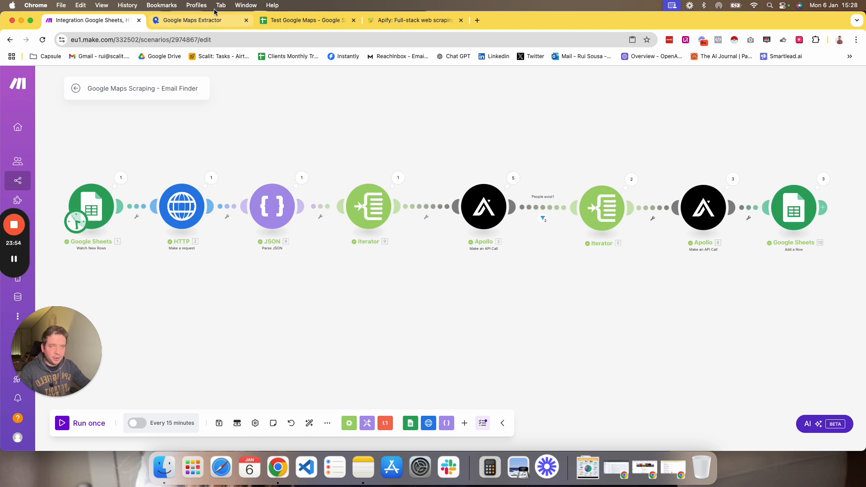
left_click(307, 20)
left_click(77, 443)
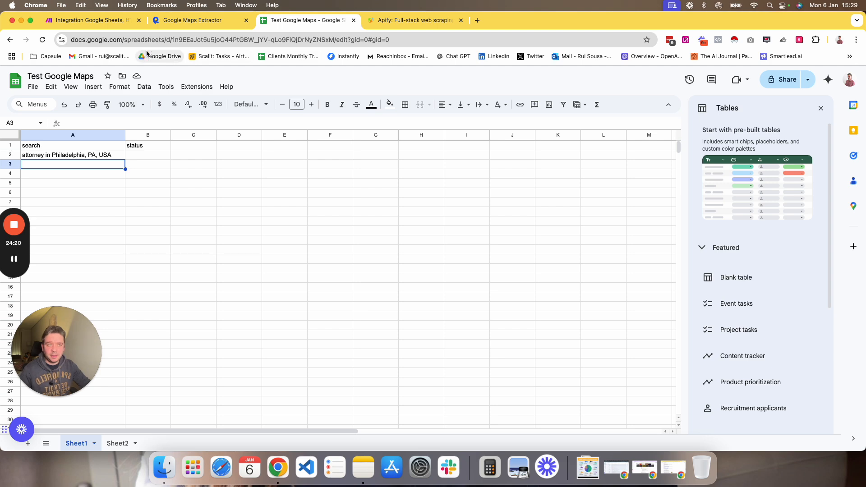
Examine the scenario's module chain from the Google Sheets trigger onward and its extra options menu with the blueprint entries.
left_click(111, 23)
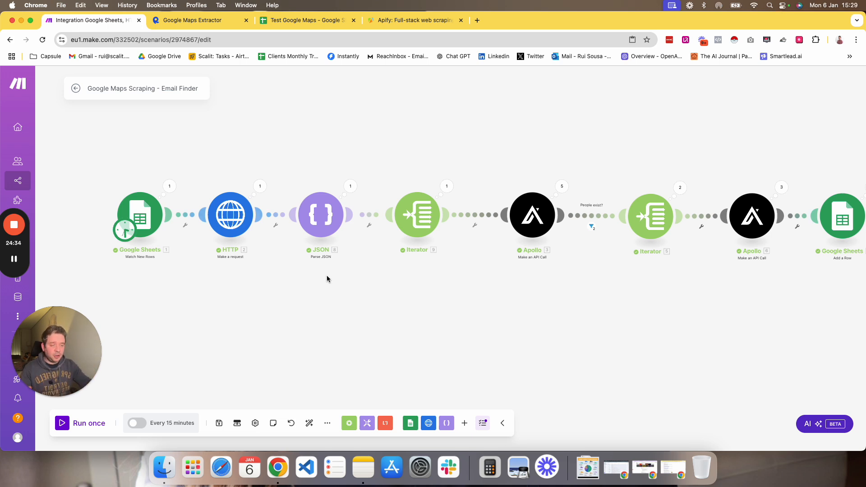
left_click_drag(515, 308, 398, 291)
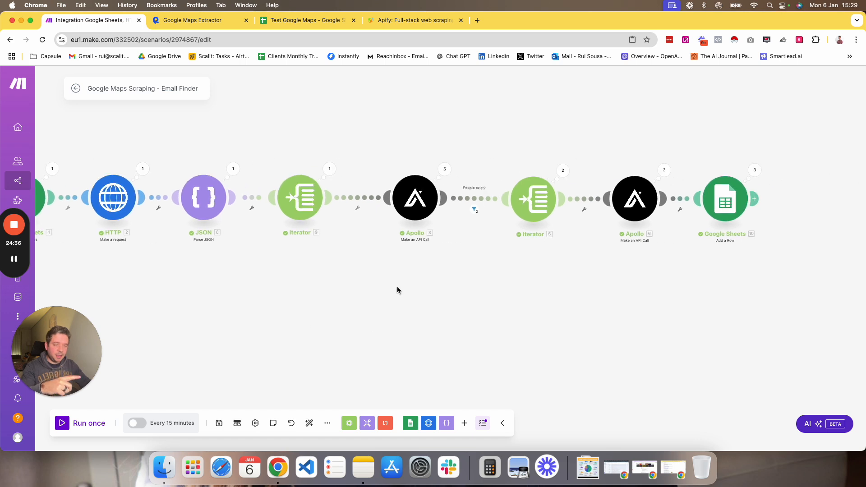
left_click_drag(381, 320, 514, 337)
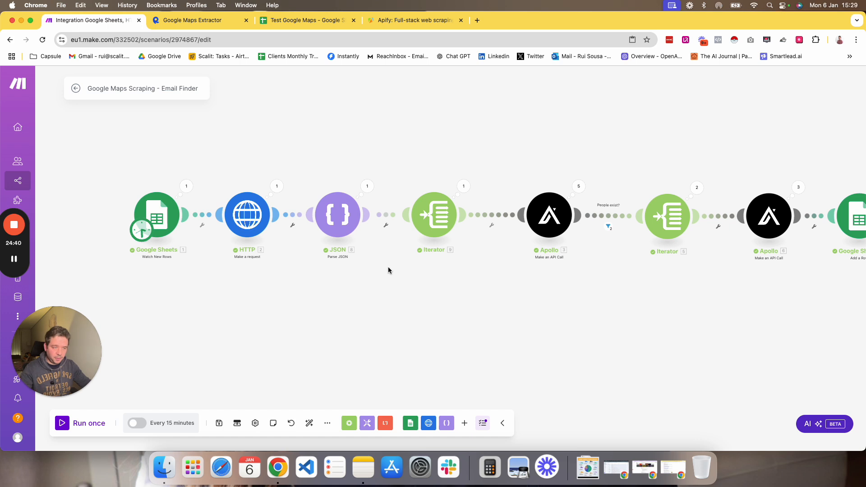
left_click(331, 426)
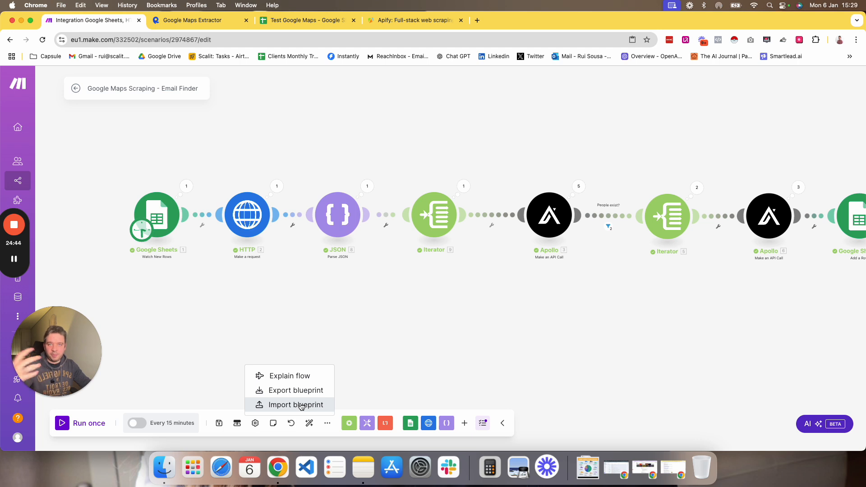
left_click_drag(603, 299, 468, 303)
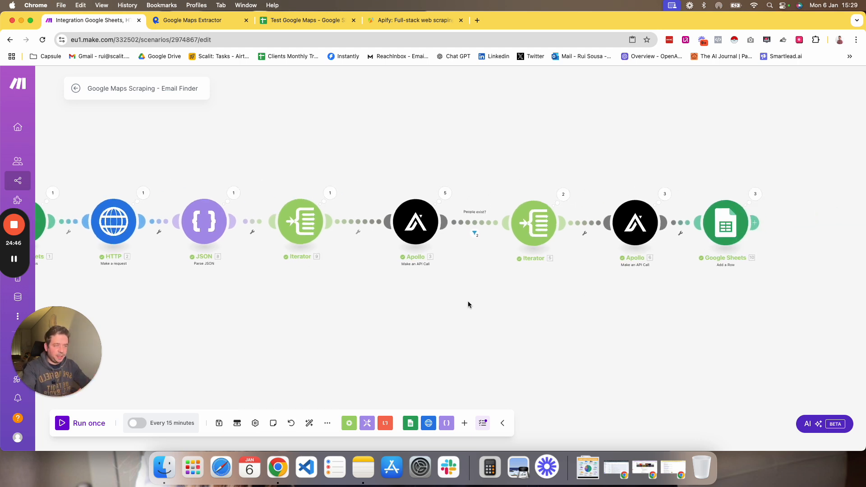
left_click_drag(280, 322, 480, 323)
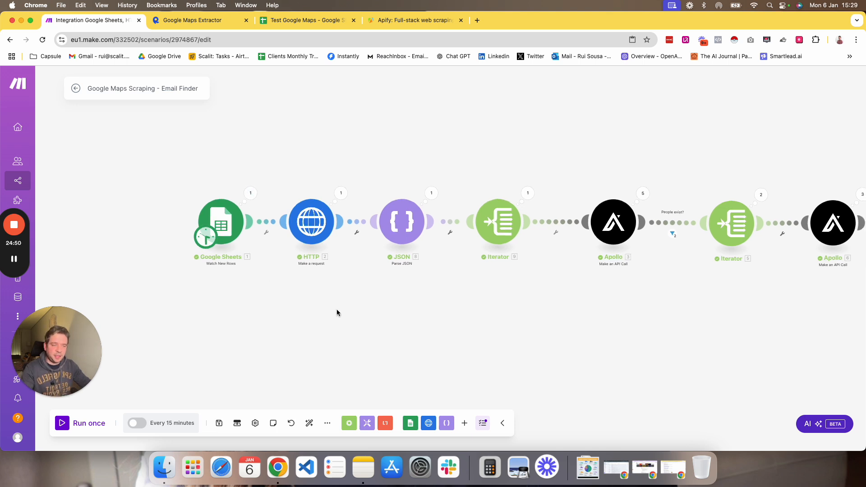
left_click_drag(337, 311, 267, 294)
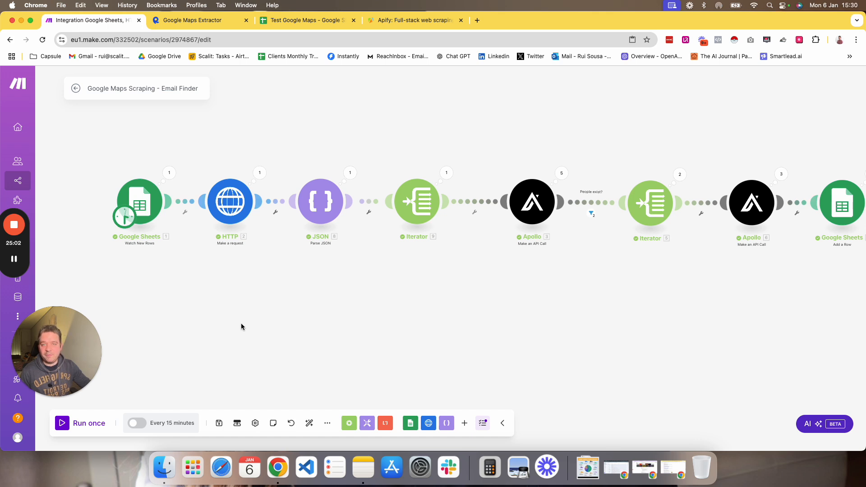
left_click_drag(71, 327, 54, 361)
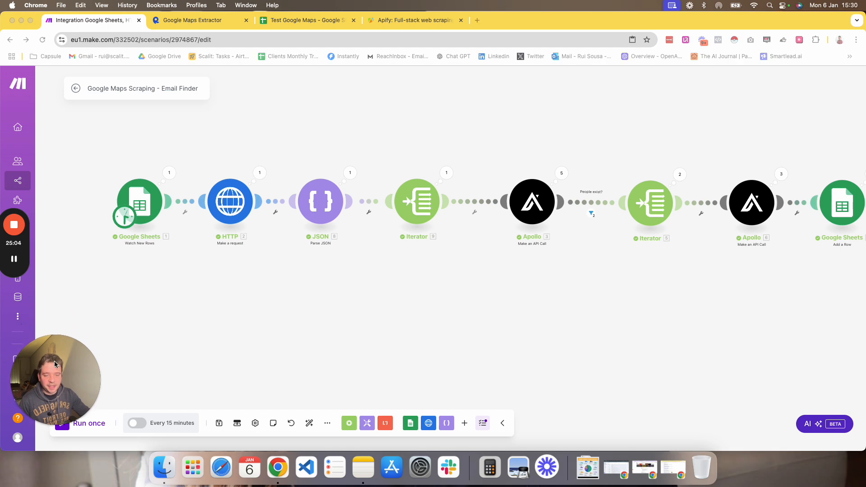